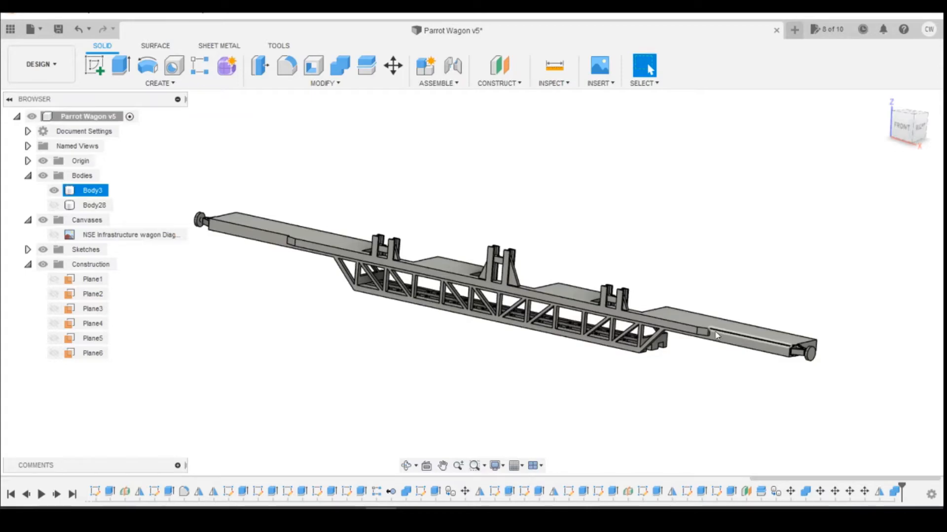
Step: Show the NSE Infrastructure wagon diagram canvas behind the wagon body in the front view
left_click(412, 517)
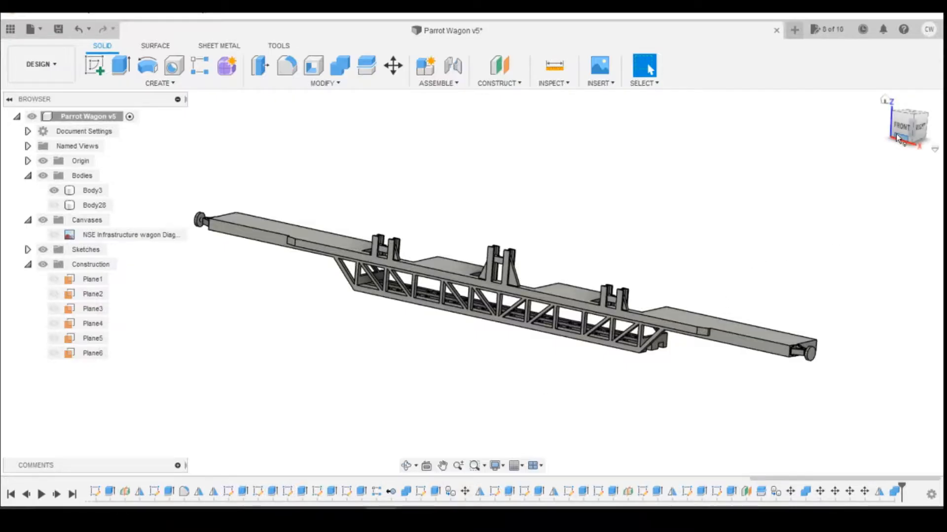
left_click(907, 123)
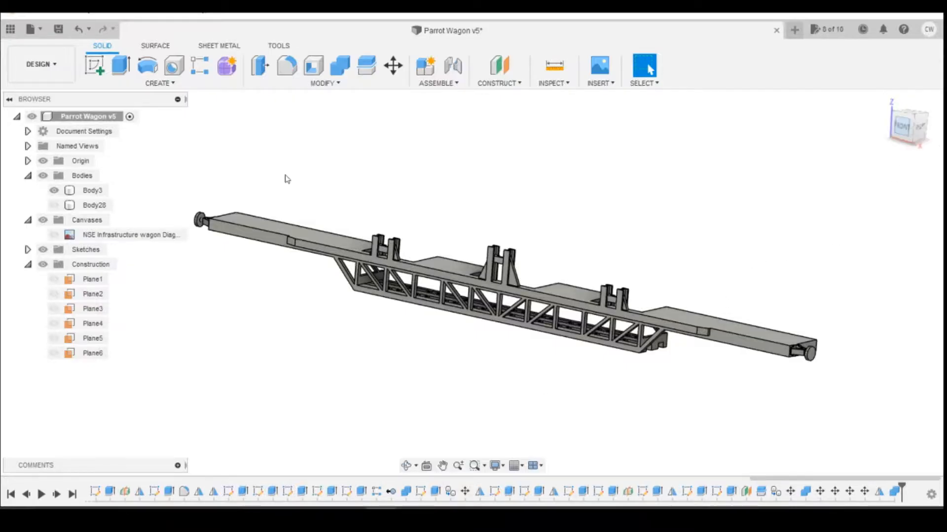
left_click(54, 235)
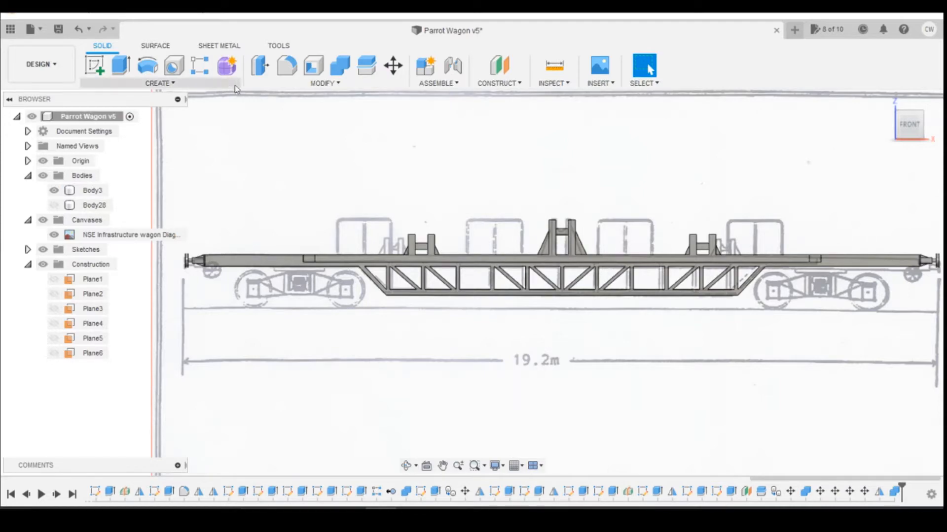
Step: Switch to the Photos app and look through the reference photographs of the cable wagon's truss frame, deck and handrails
mouse_move(412, 517)
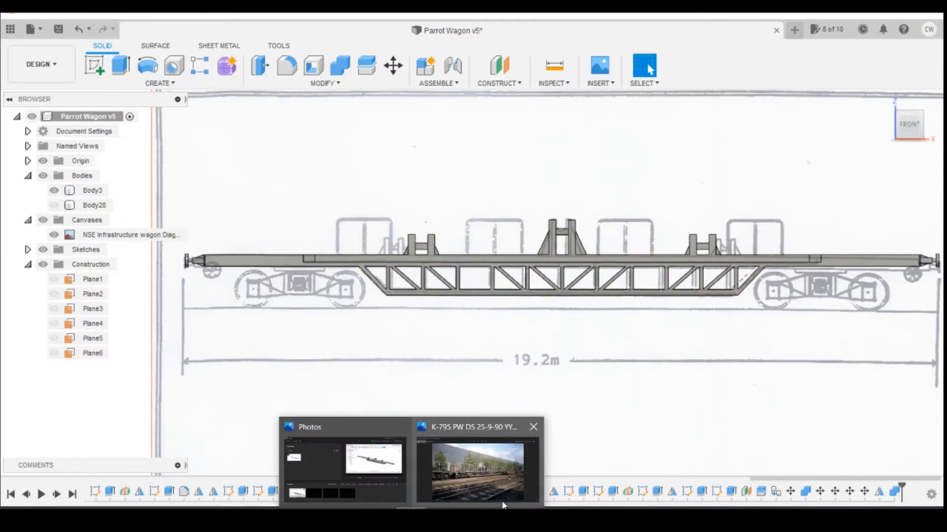
left_click(502, 499)
scroll(528, 329, "down", 2)
scroll(527, 332, "down", 4)
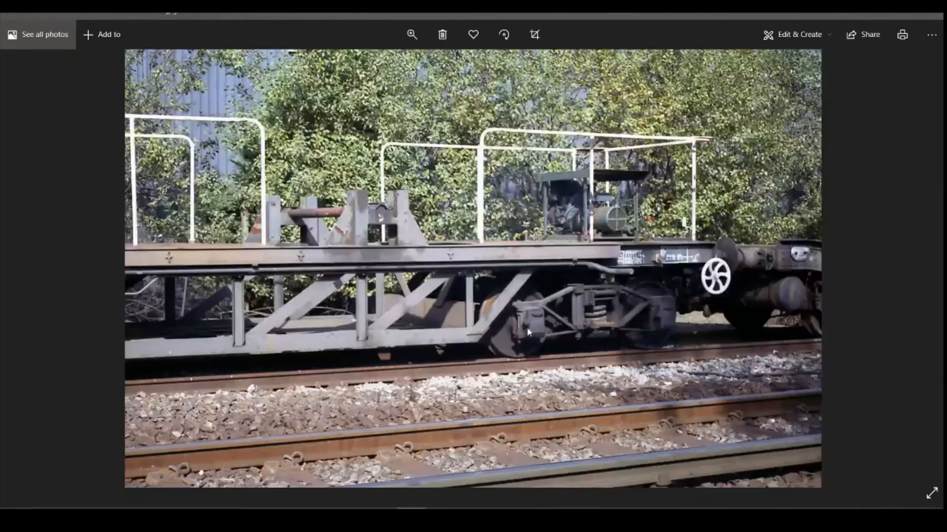
scroll(550, 306, "down", 1)
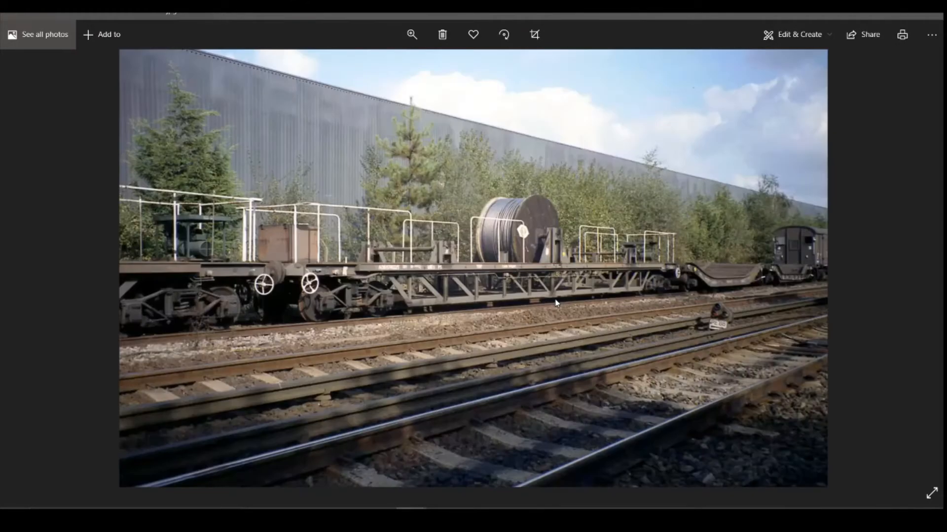
scroll(556, 302, "down", 1)
scroll(555, 301, "down", 2)
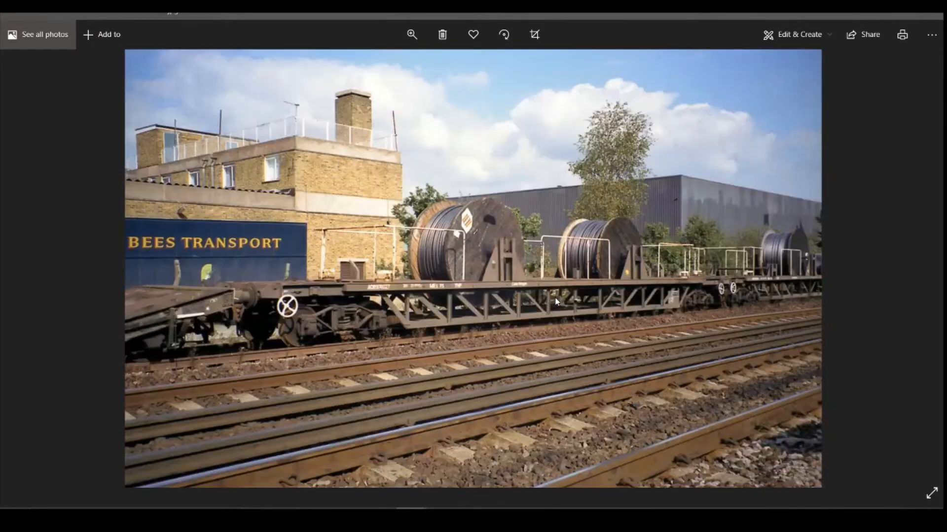
scroll(555, 302, "down", 2)
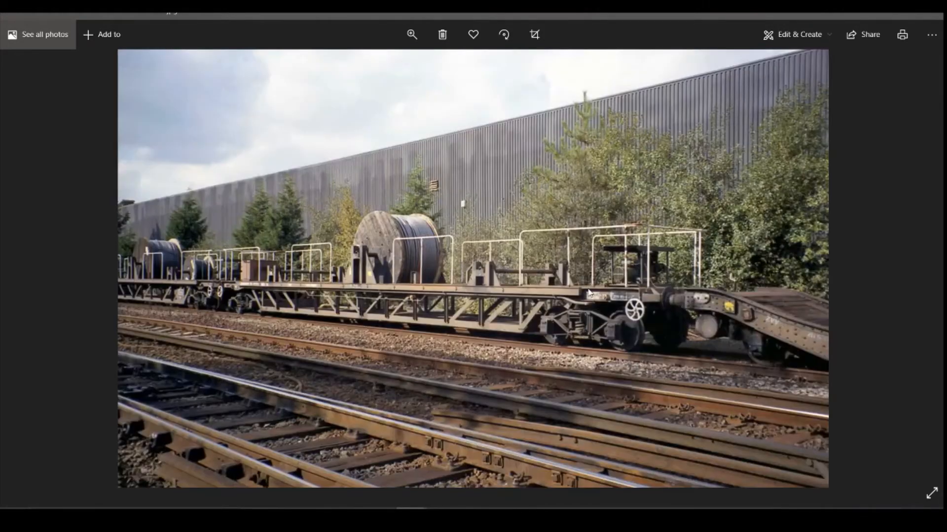
scroll(590, 292, "down", 1)
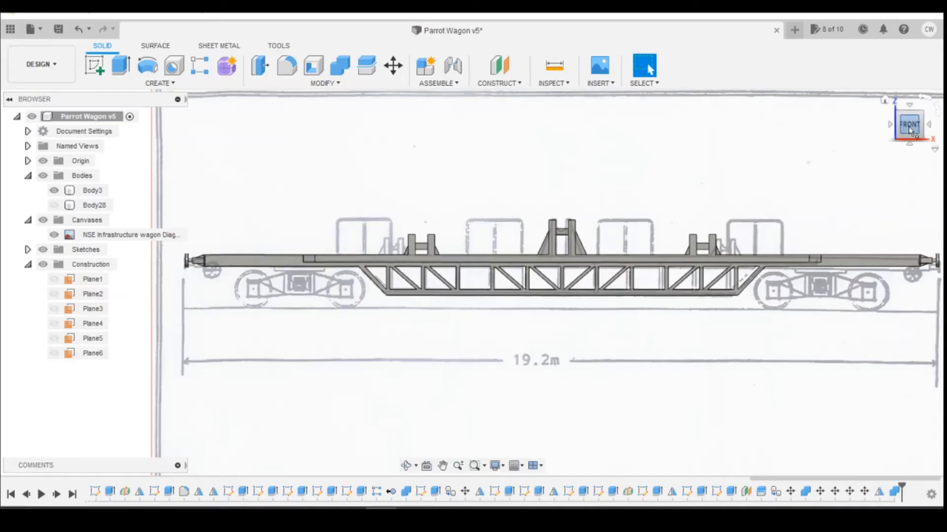
Step: Try to measure the deck's half-width at the wagon's end section, seen from the top
left_click_drag(909, 123, 901, 232)
scroll(831, 338, "up", 4)
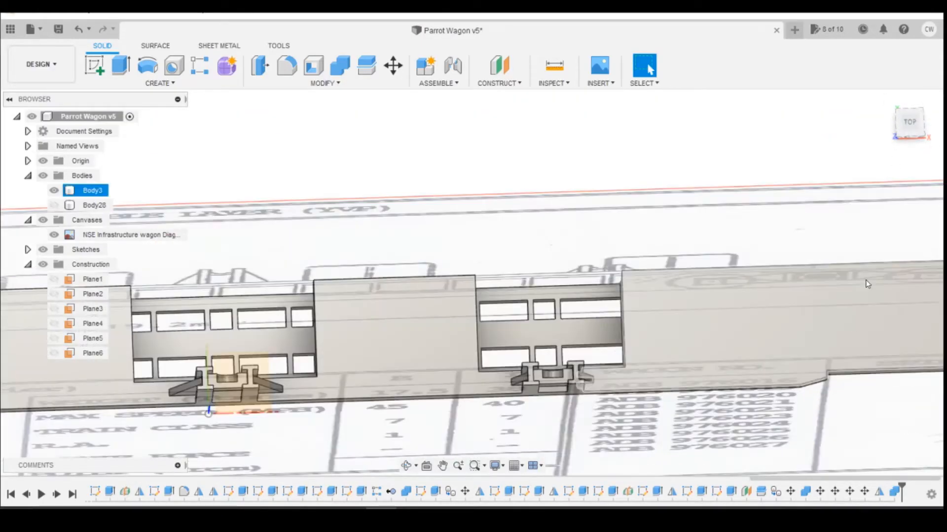
left_click(907, 122)
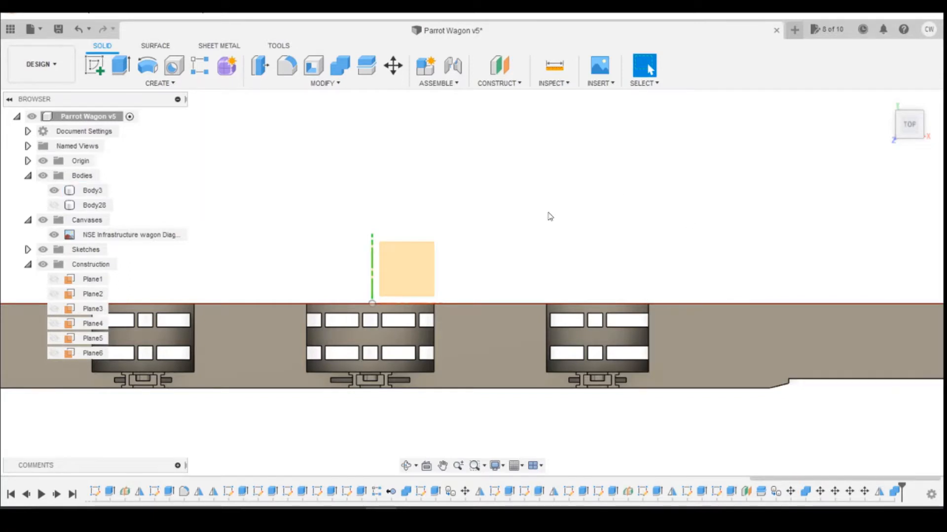
left_click(554, 65)
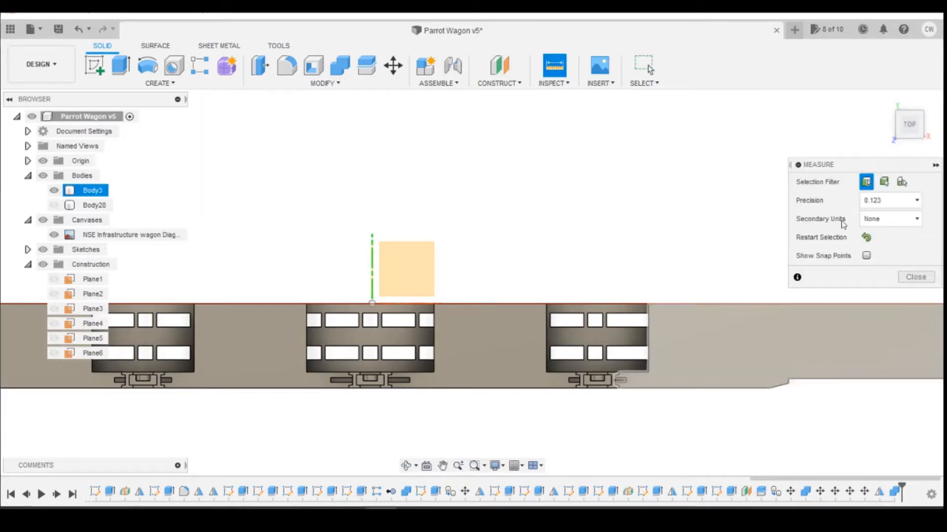
left_click(837, 305)
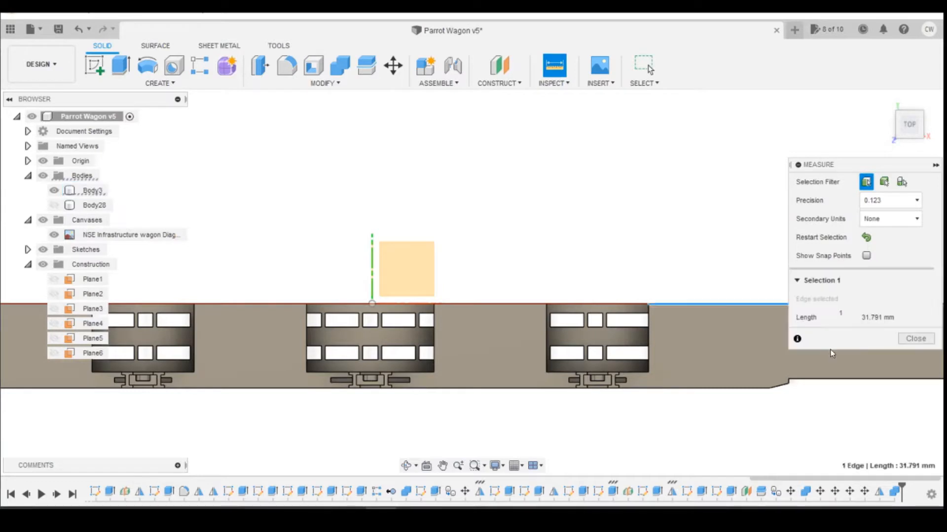
left_click(827, 381)
scroll(305, 193, "down", 2)
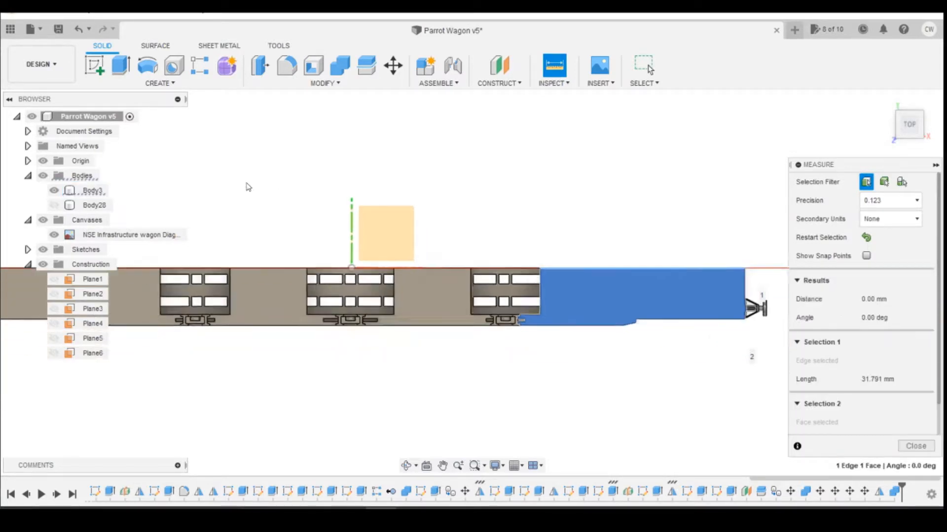
scroll(650, 270, "up", 3)
left_click(915, 446)
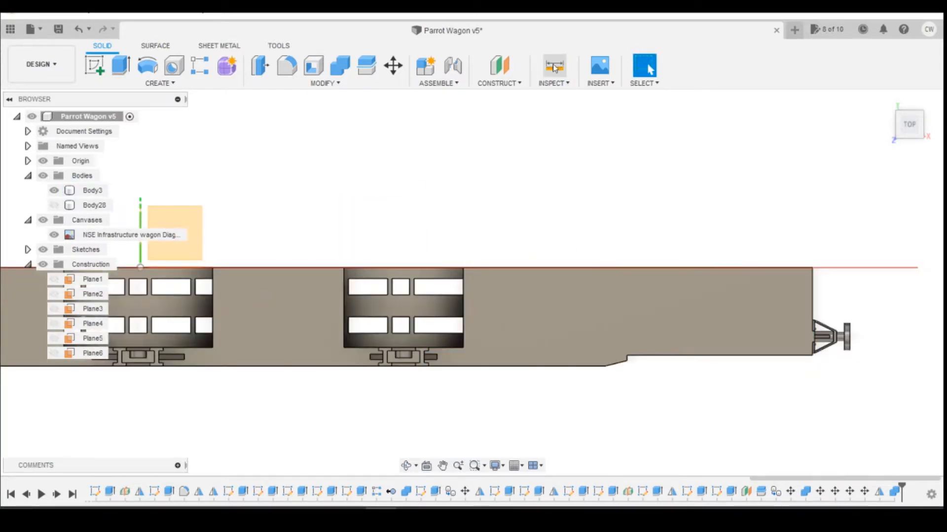
Step: Measure the distance from the deck's centreline edge to the outer edge of the narrower end section
left_click(554, 68)
left_click(739, 268)
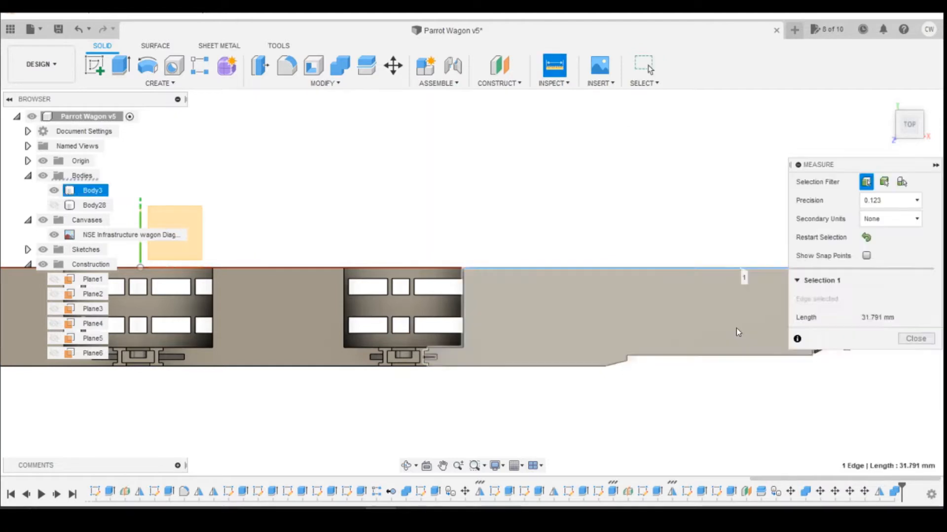
left_click(727, 357)
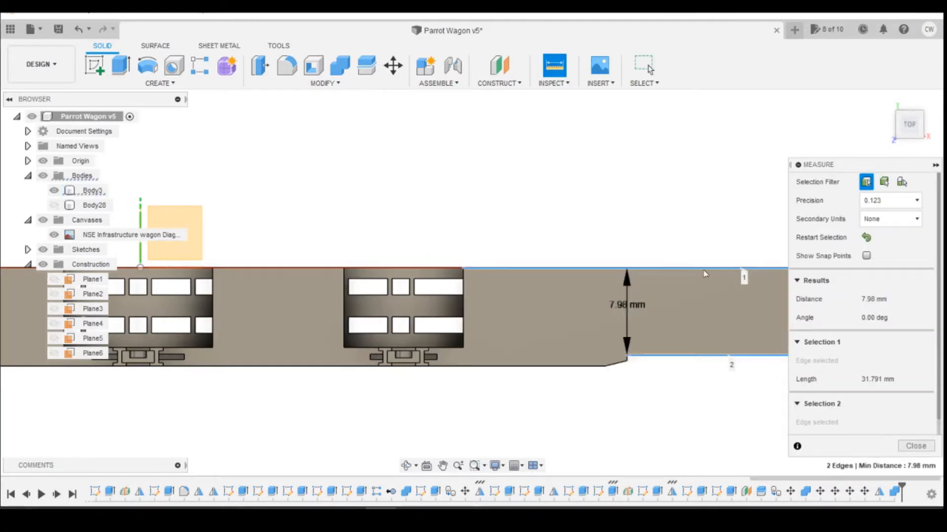
left_click(915, 446)
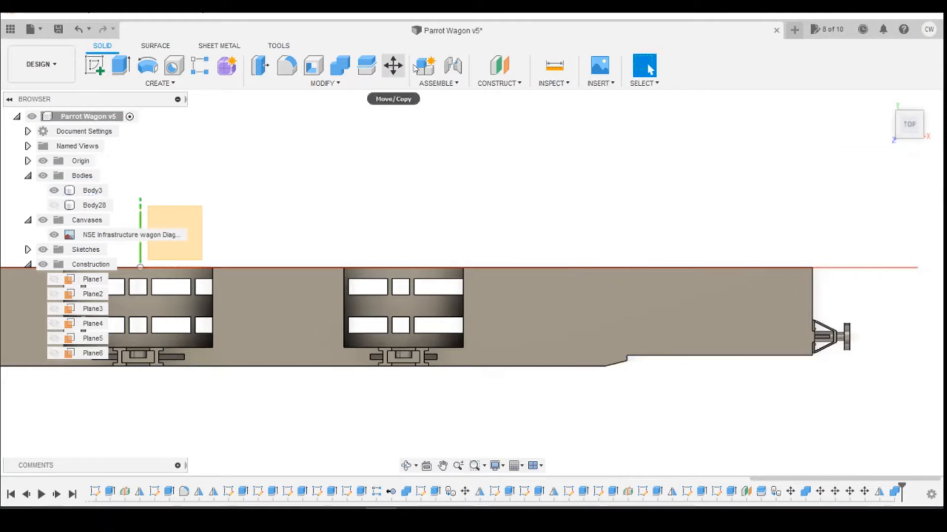
Step: Measure the distance from the deck's centreline edge to the outer edge of the wider middle section
left_click(555, 66)
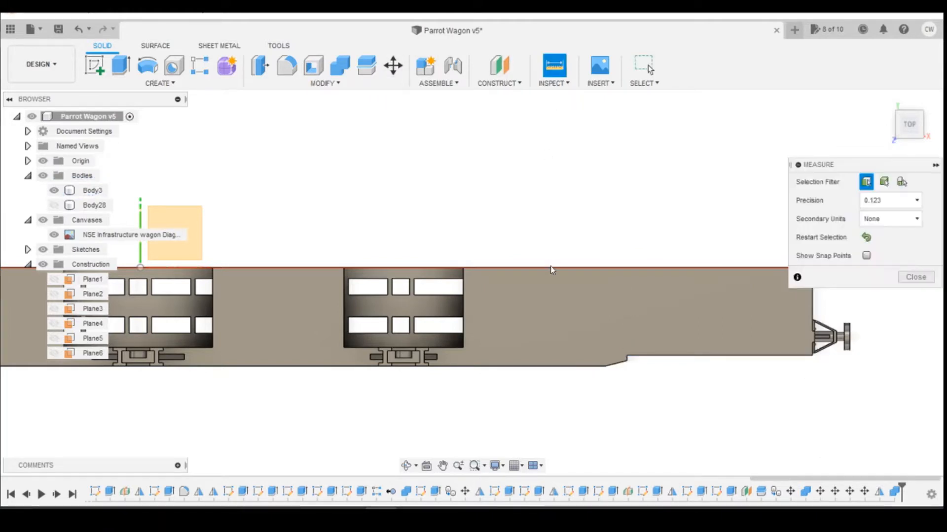
left_click(552, 269)
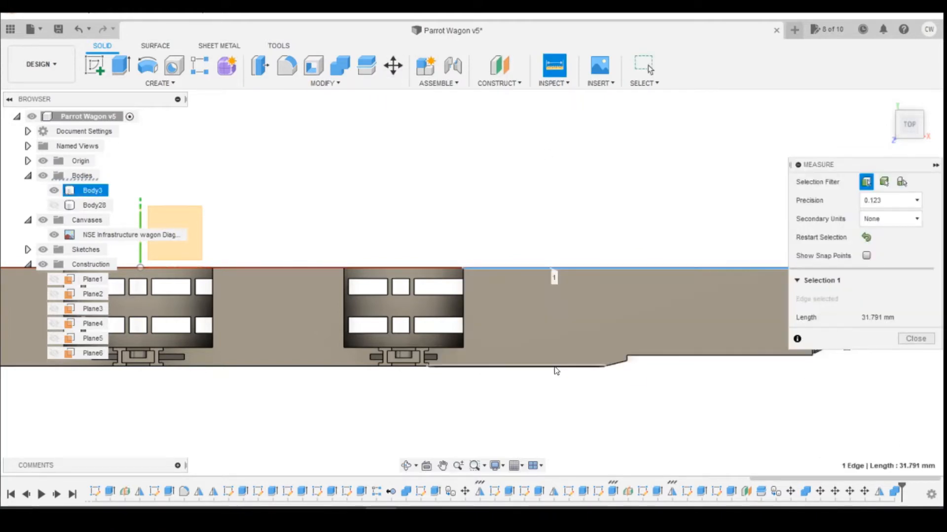
left_click(556, 368)
scroll(532, 324, "up", 2)
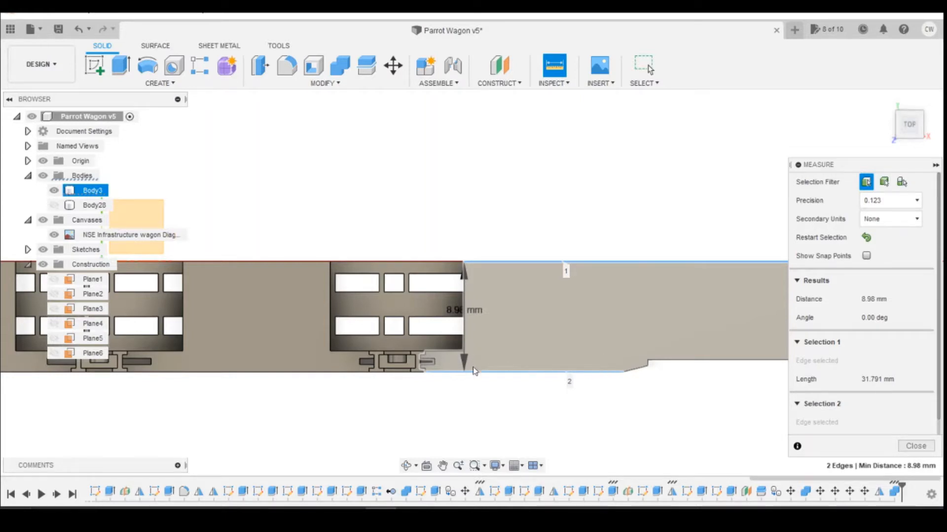
scroll(623, 400, "down", 2)
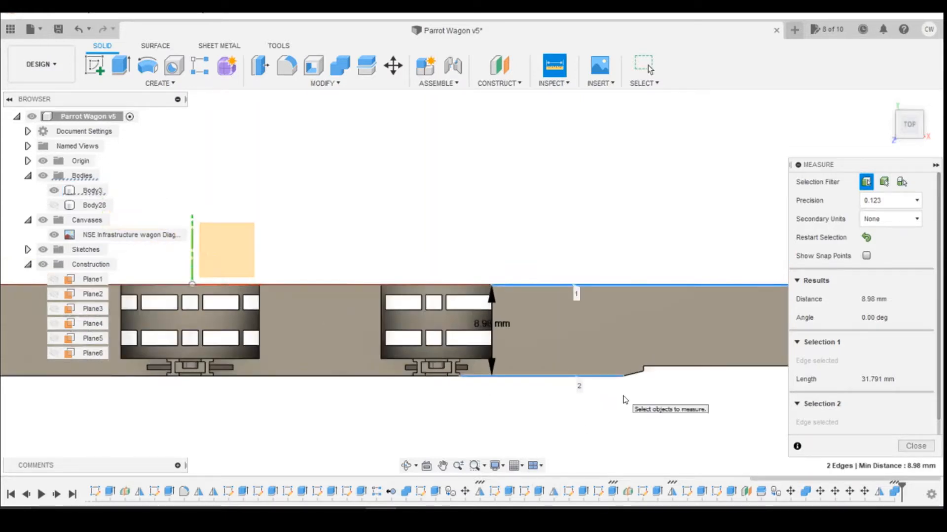
Step: Check the deck edge near the generator end in the Photos reference picture, then return to Fusion 360
mouse_move(411, 523)
left_click(477, 471)
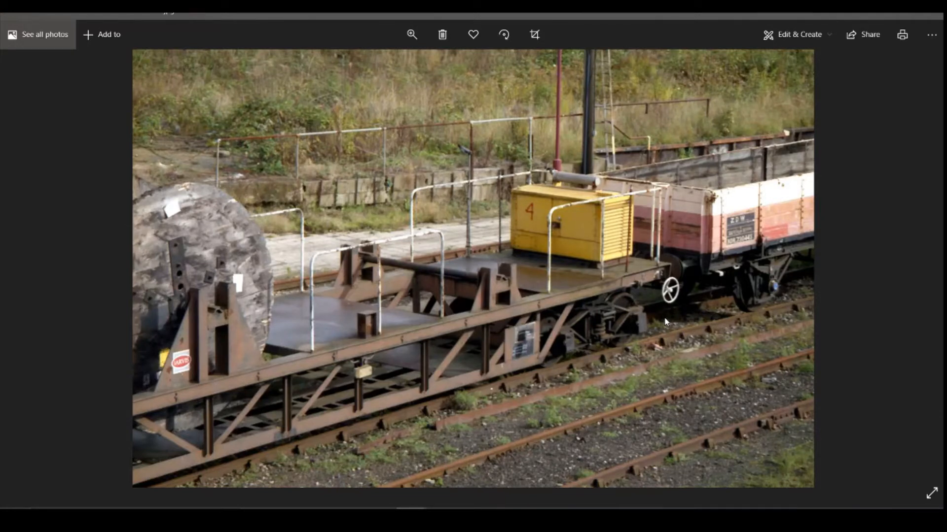
mouse_move(380, 520)
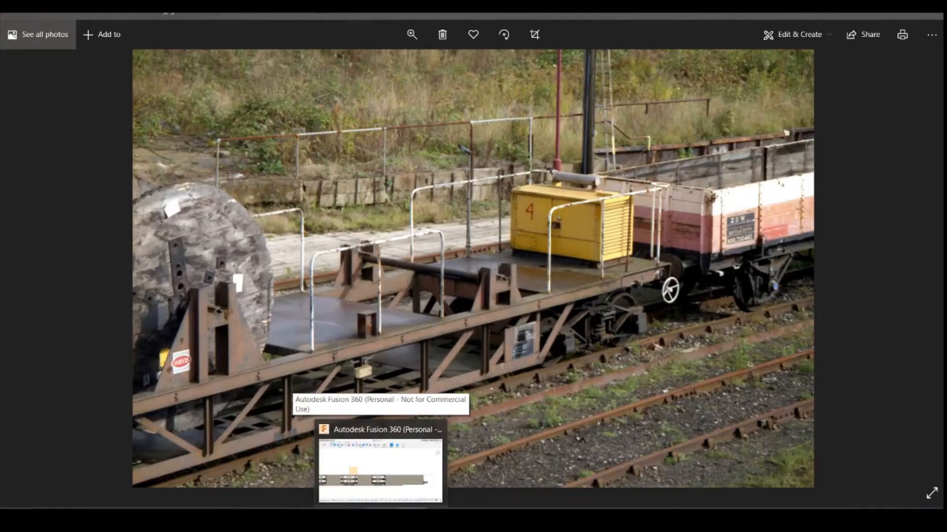
left_click(380, 468)
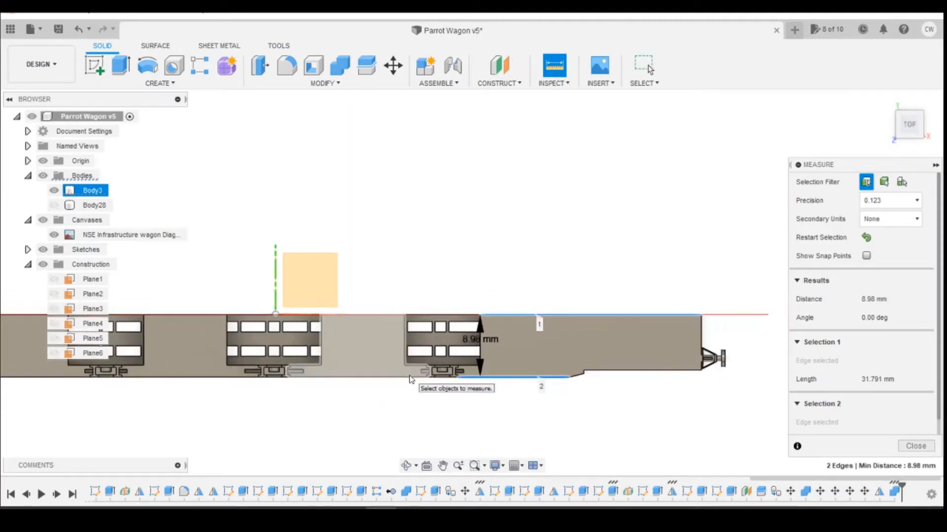
Step: Leave the measurement, select the side face shared by the narrow end section and the truss, and examine it from several angles
scroll(634, 381, "up", 3)
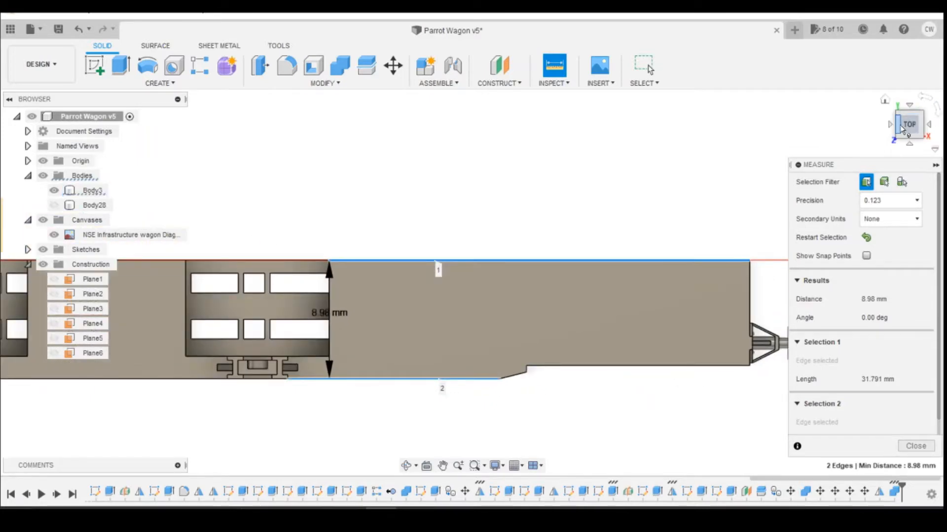
left_click_drag(912, 130, 914, 117)
key("Escape")
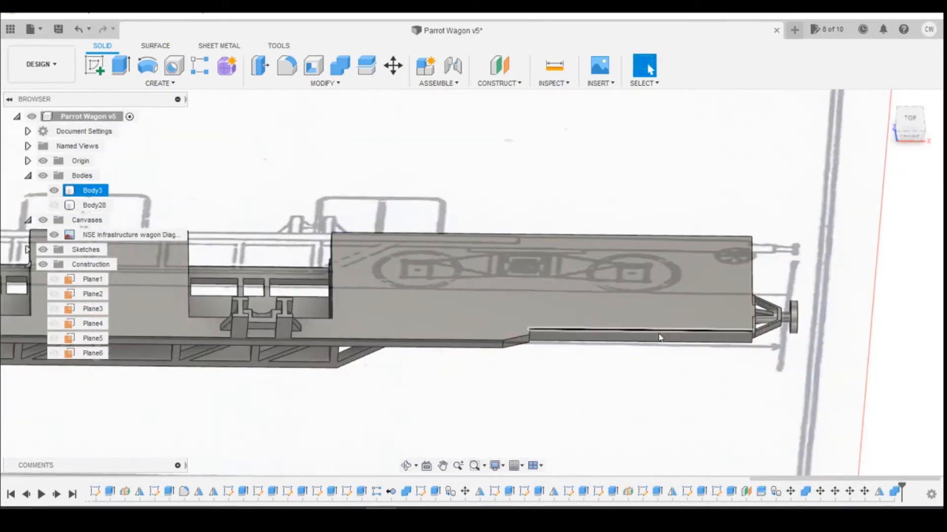
left_click(662, 341)
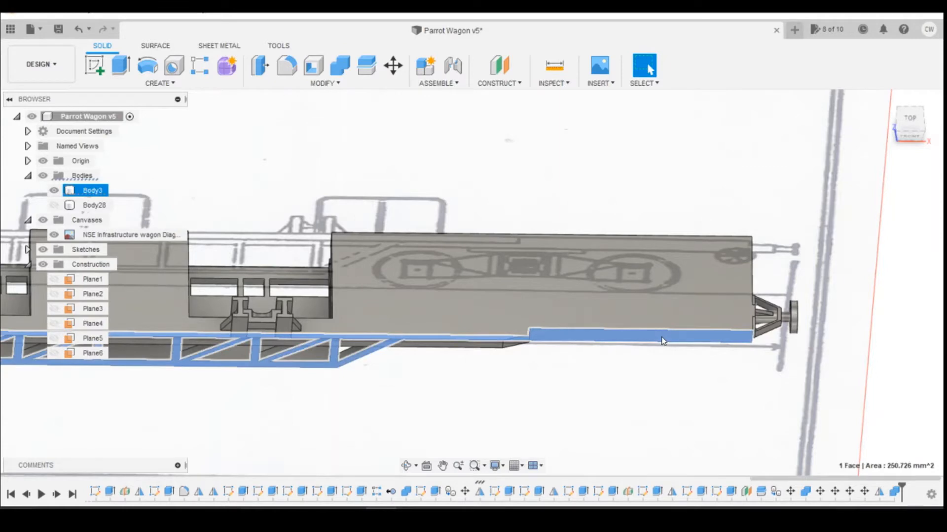
key("Escape")
left_click(675, 340)
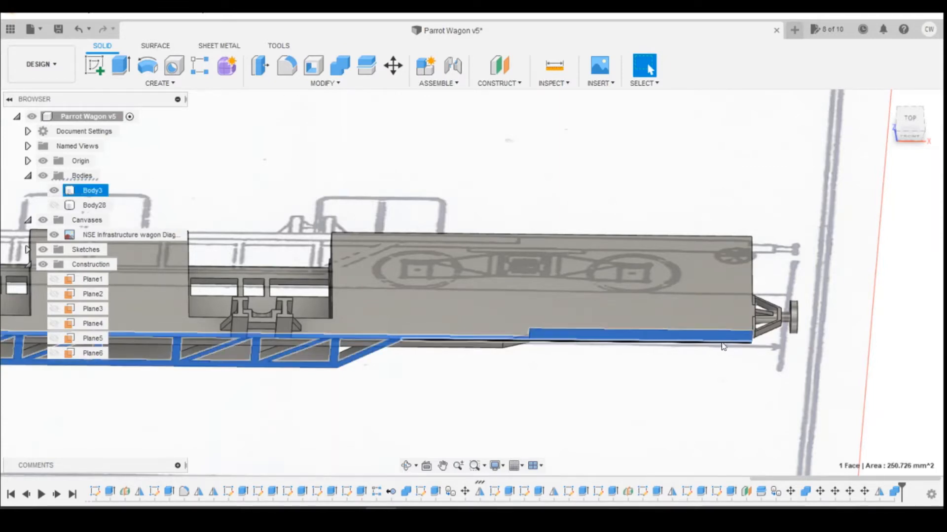
left_click(911, 129)
left_click(910, 134)
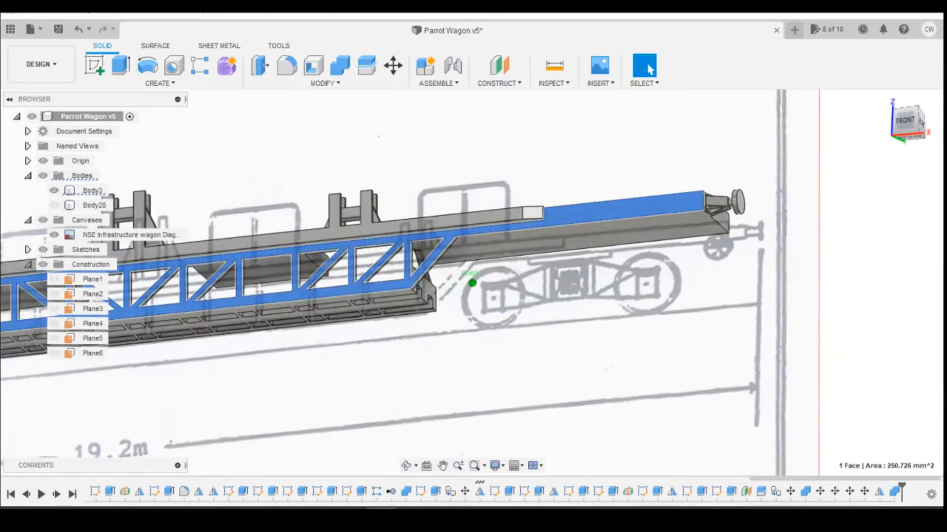
middle_click_drag(472, 283, 461, 198, "shift")
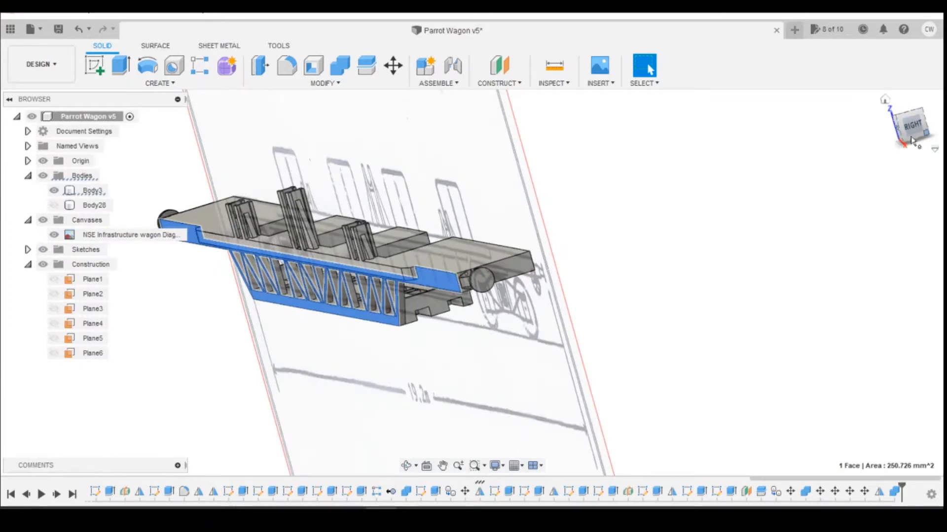
mouse_move(907, 127)
left_mouse_down()
mouse_move(870, 83)
mouse_move(882, 124)
mouse_move(901, 136)
left_mouse_up()
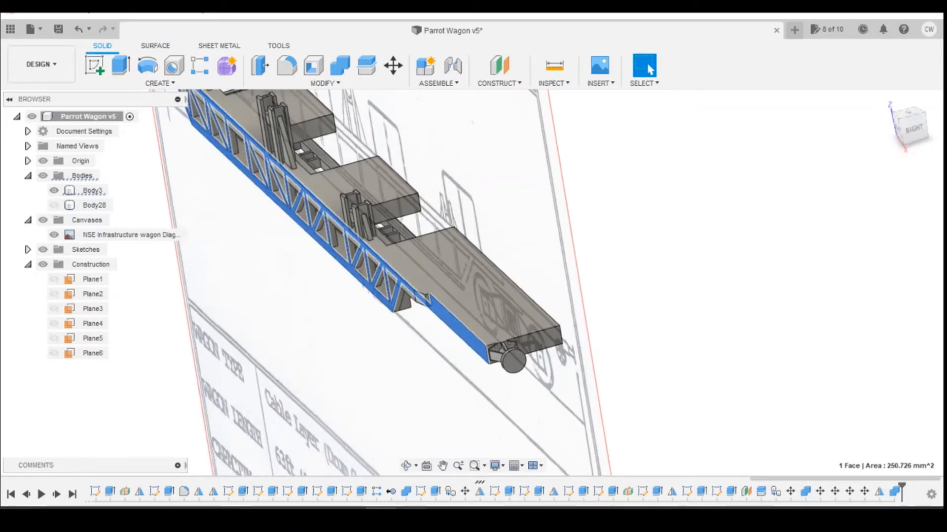
Step: Compare the selected side face with the reference photograph in Photos and go back to the Fusion 360 model
mouse_move(412, 516)
left_click(479, 488)
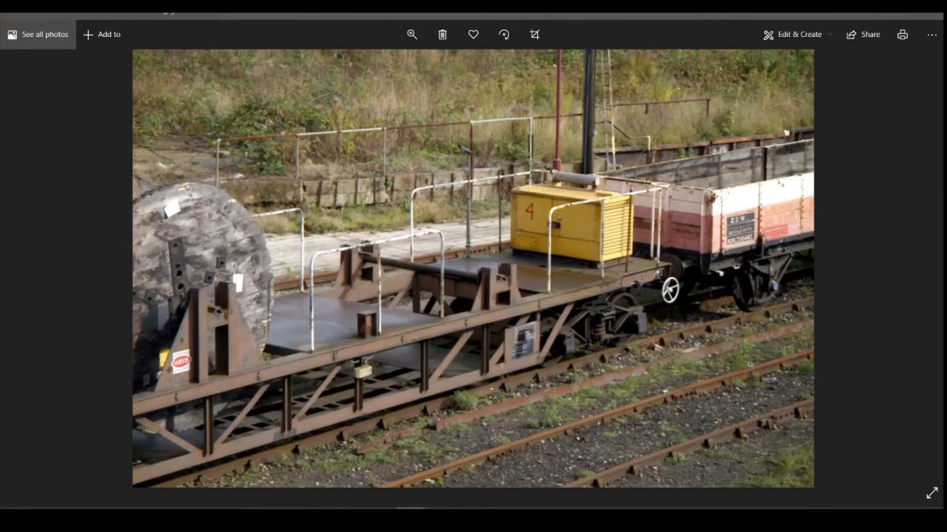
mouse_move(412, 516)
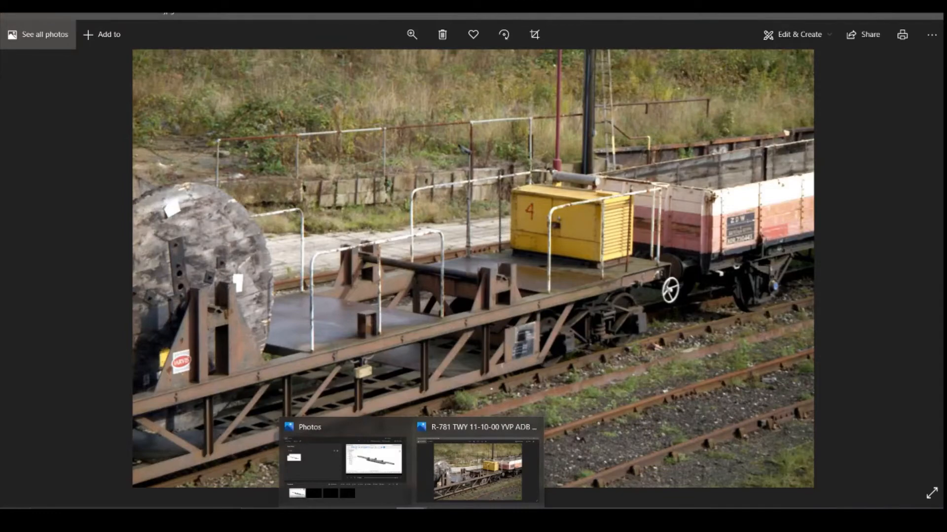
left_click(380, 515)
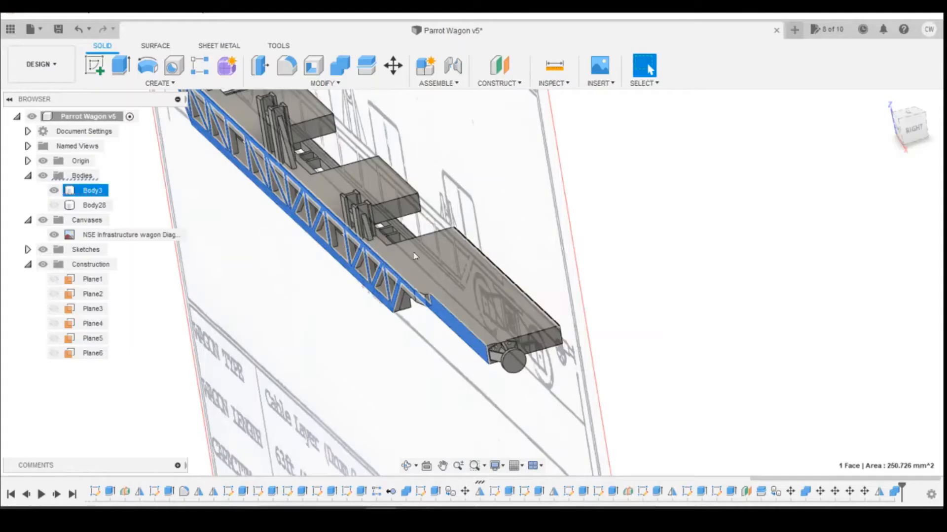
Step: View the wagon deck from above and compare its raised platforms and handrails with two reference photographs in Photos, then return to Fusion 360
mouse_move(901, 130)
left_mouse_down()
mouse_move(921, 127)
mouse_move(924, 161)
left_mouse_up()
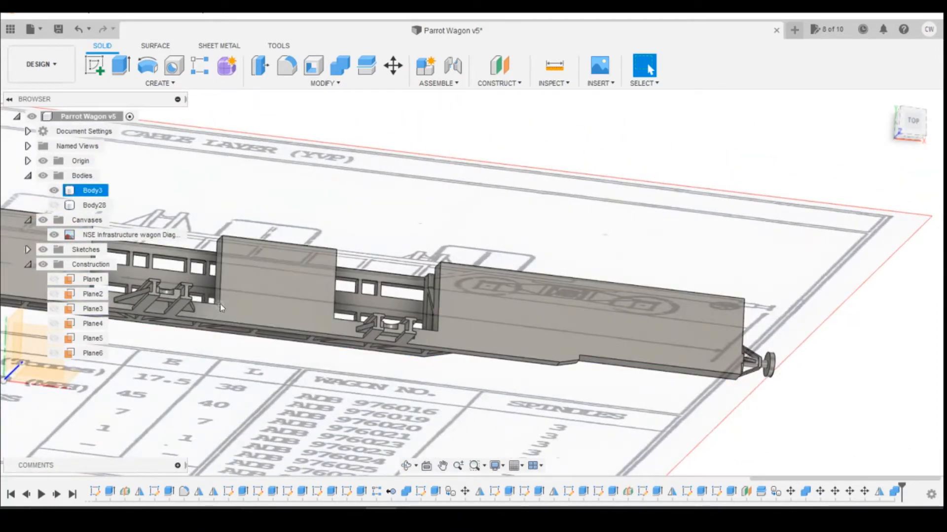
mouse_move(391, 506)
left_click(466, 481)
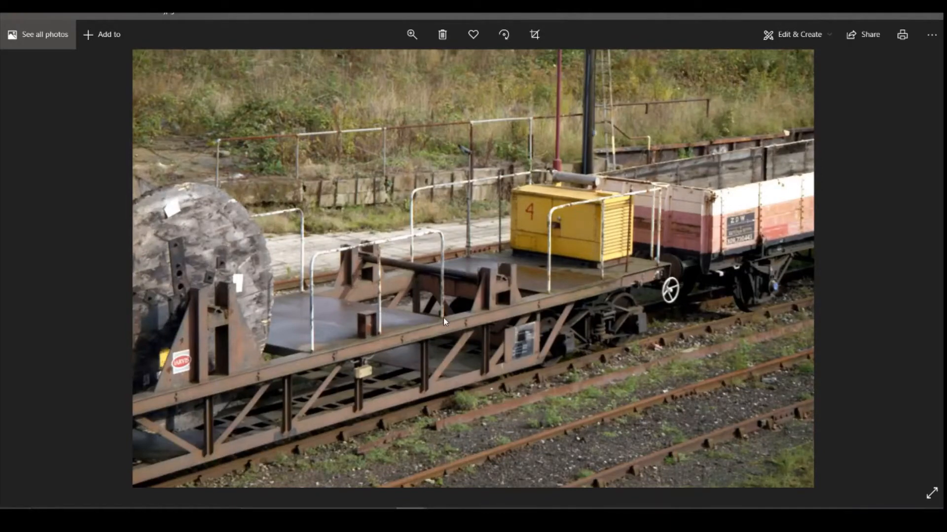
key("Right")
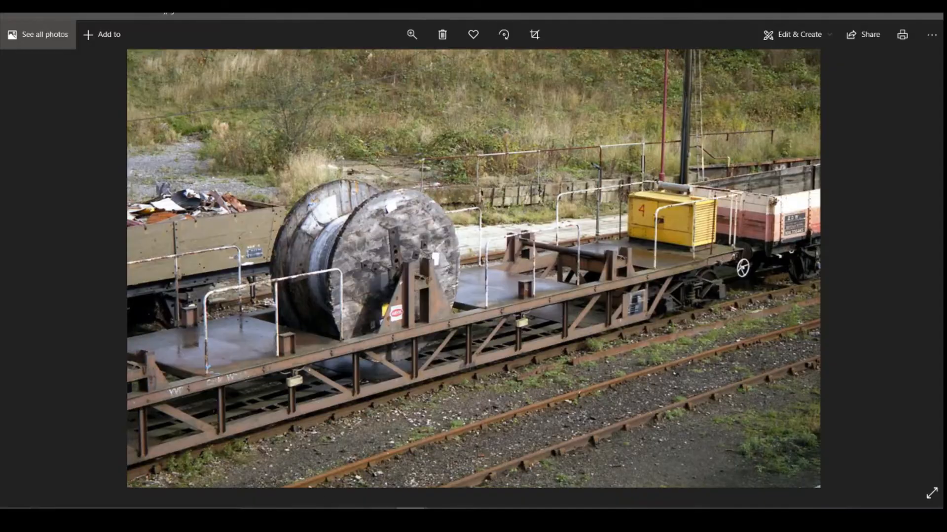
left_click(872, 12)
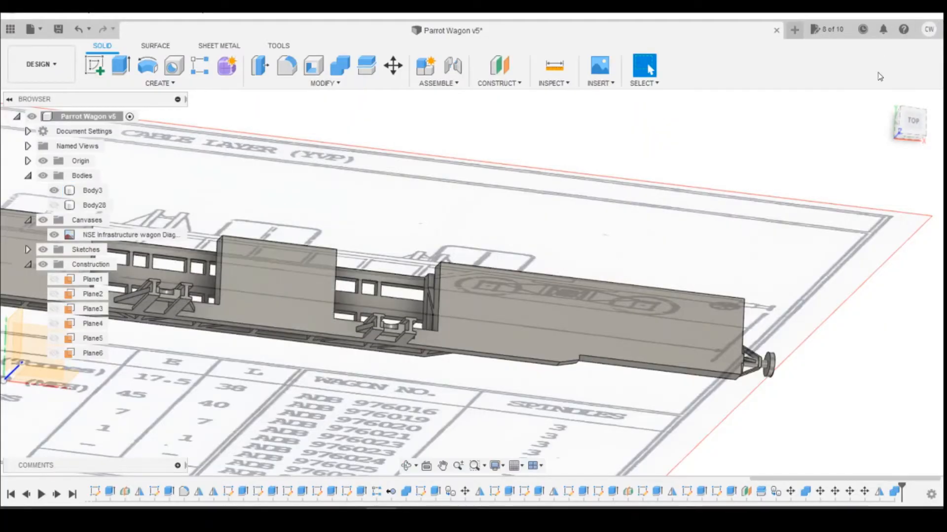
Step: Create an offset plane at 0 mm from the side face of the truss and its low upright support
left_click(500, 67)
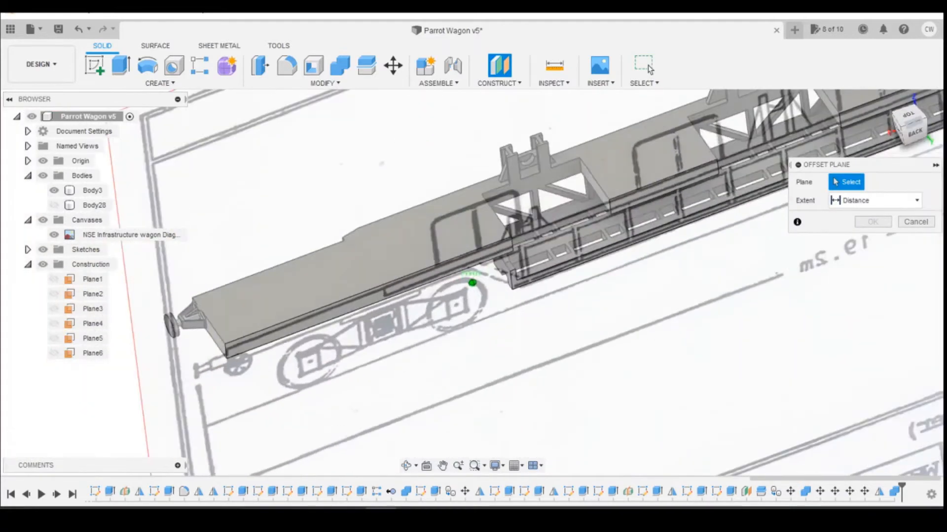
left_click(544, 170)
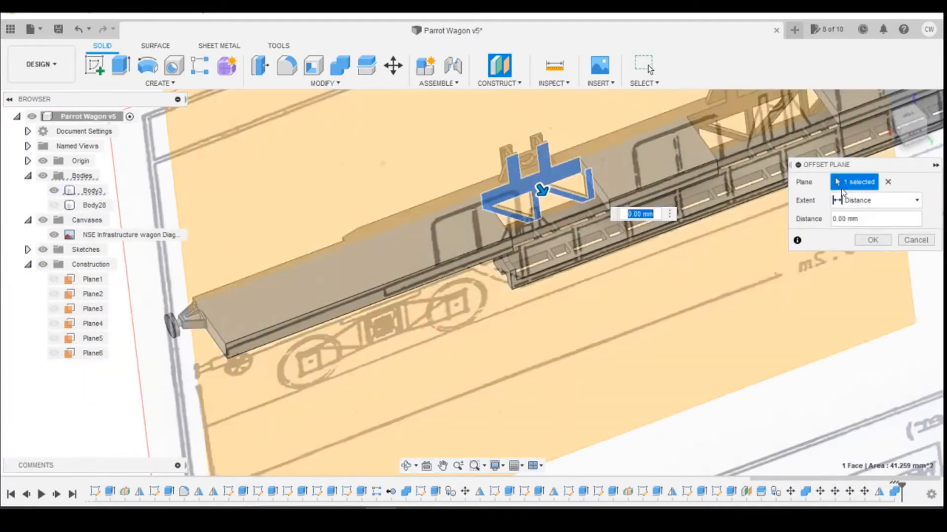
left_click(862, 240)
Step: Start a new sketch on the new offset plane, facing the wagon from the front
left_click(904, 129)
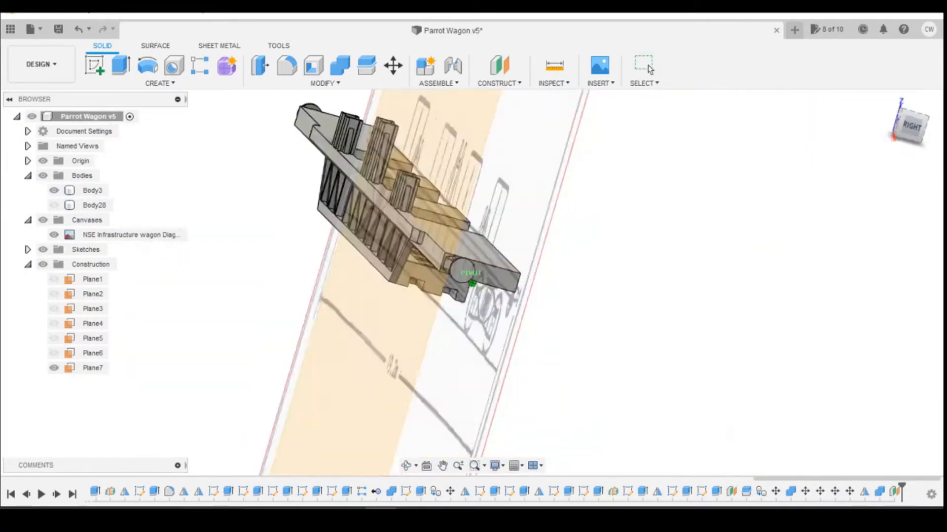
middle_click_drag(471, 283, 617, 276, "shift")
left_click(906, 129)
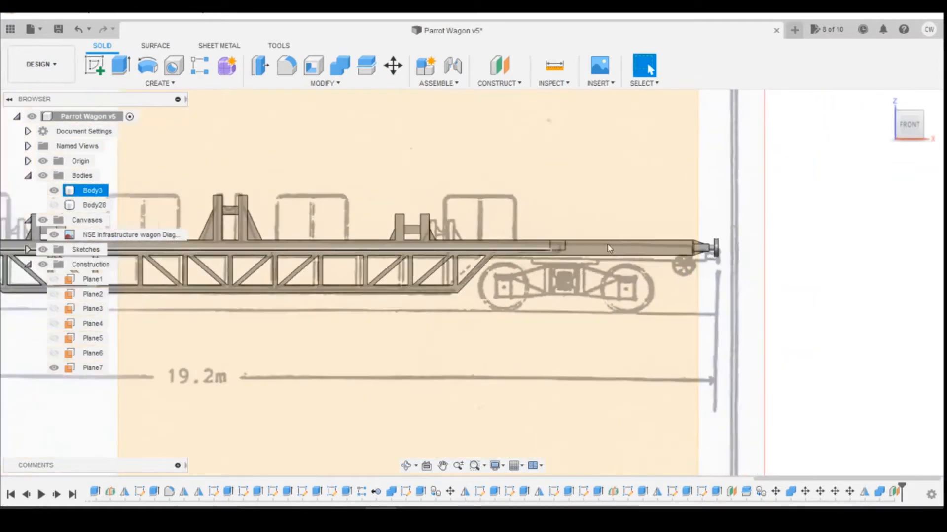
scroll(684, 241, "down", 3)
left_click(95, 70)
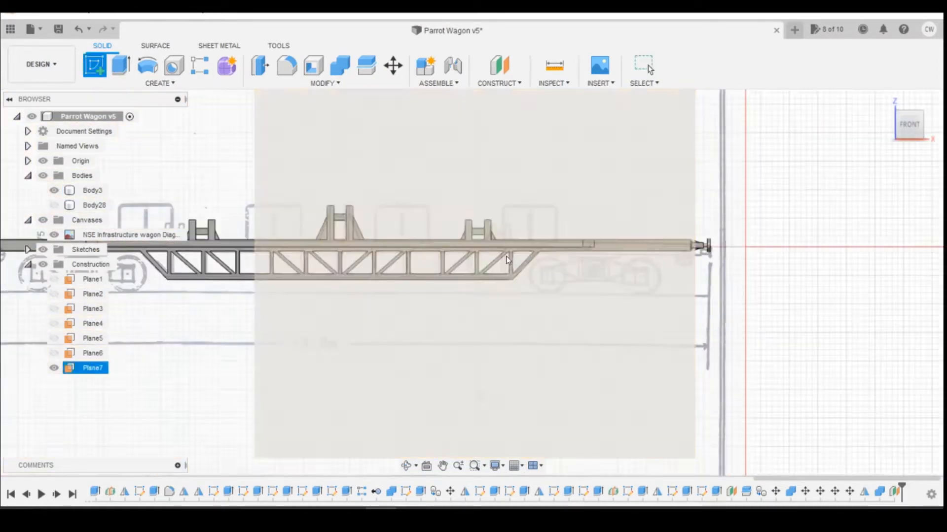
left_click(460, 168)
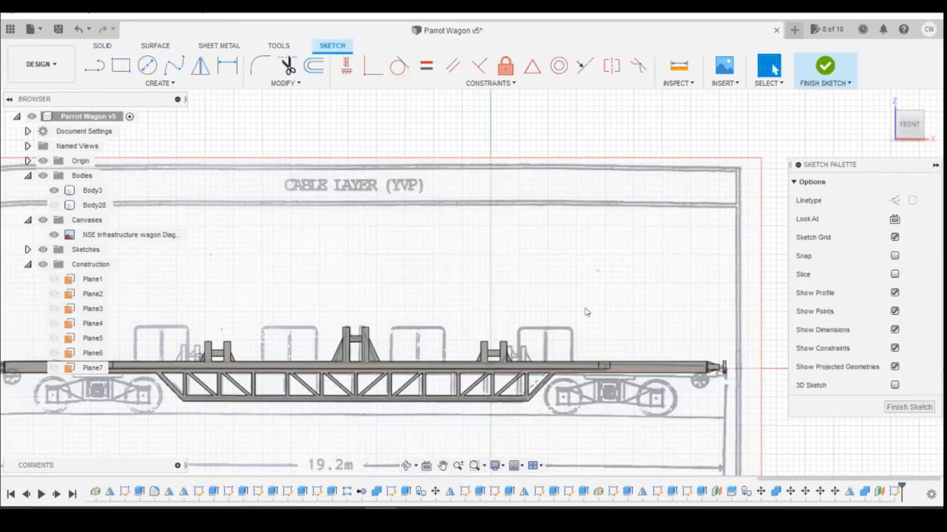
Step: Project the top face of the middle deck platform into the sketch with Projection Link on
scroll(462, 316, "up", 4)
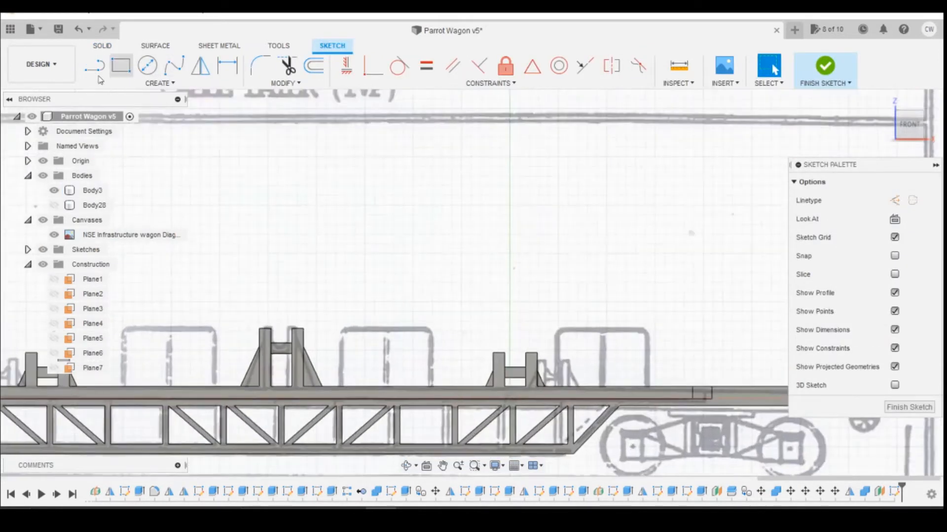
left_click(93, 69)
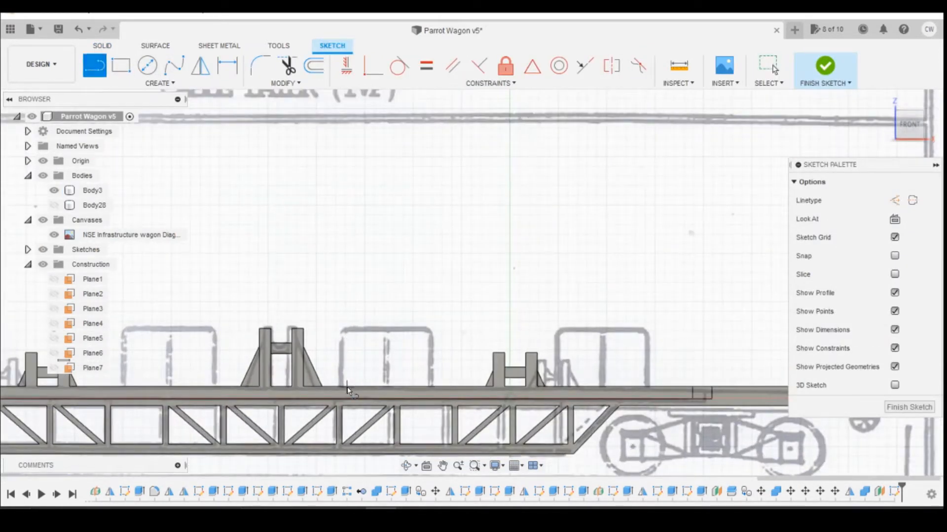
left_click(912, 132)
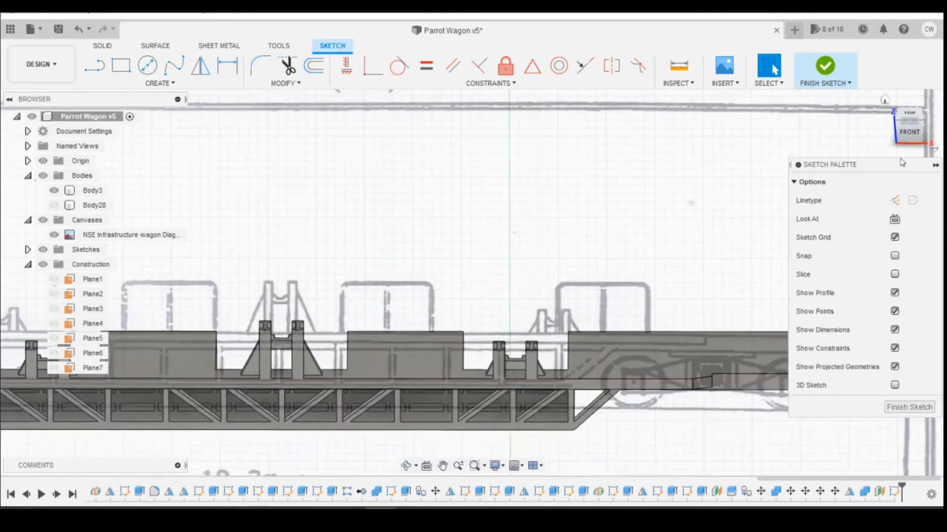
key("Escape")
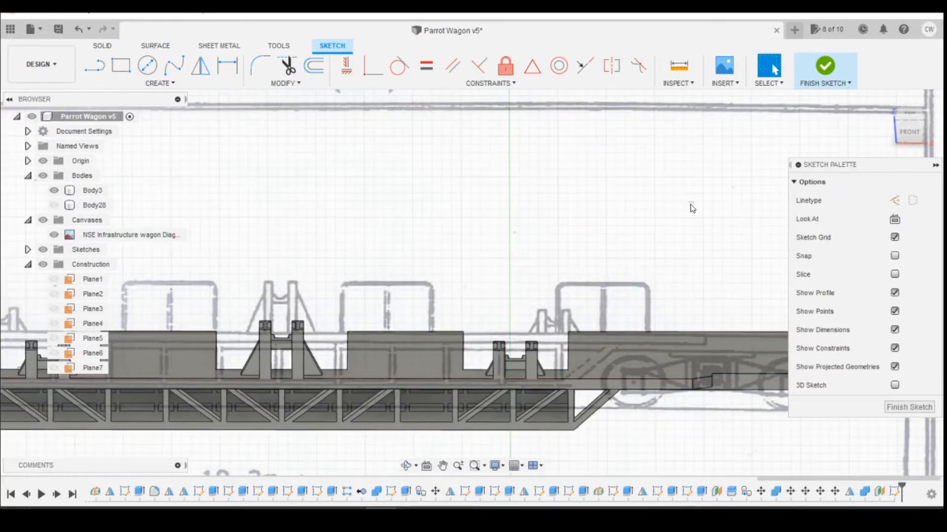
key("p")
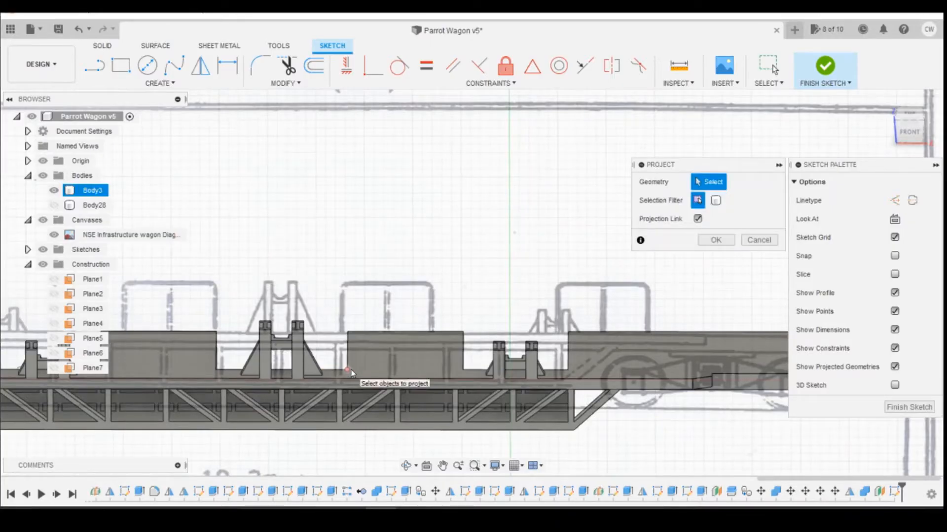
left_click(354, 366)
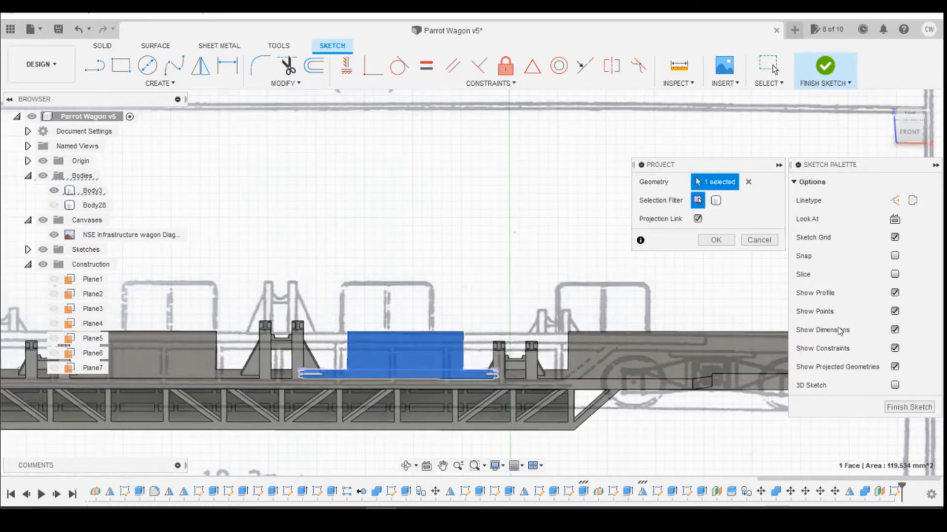
left_click(716, 240)
Step: Draw a three-sided handrail outline about 5.9 mm high with the Line tool, standing on the projected deck edge over the diagram's rail
left_click(914, 118)
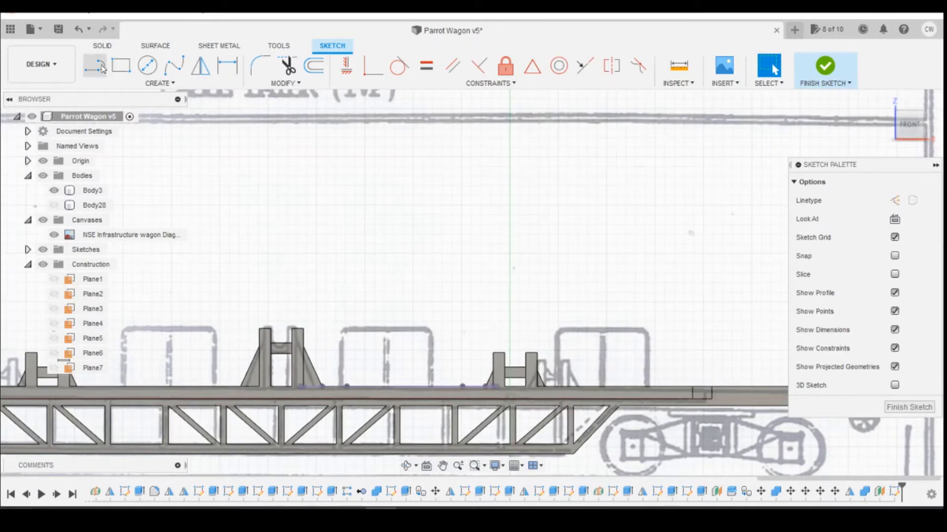
left_click(99, 67)
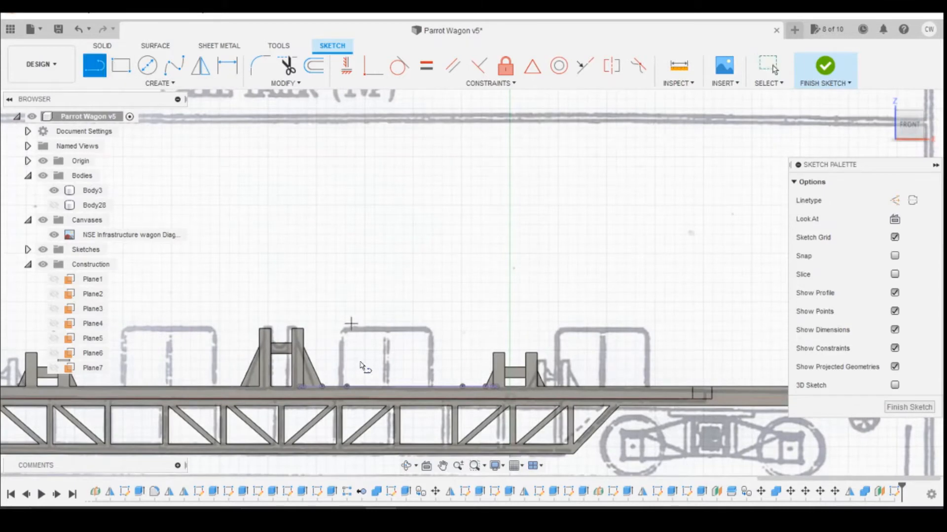
left_click(338, 386)
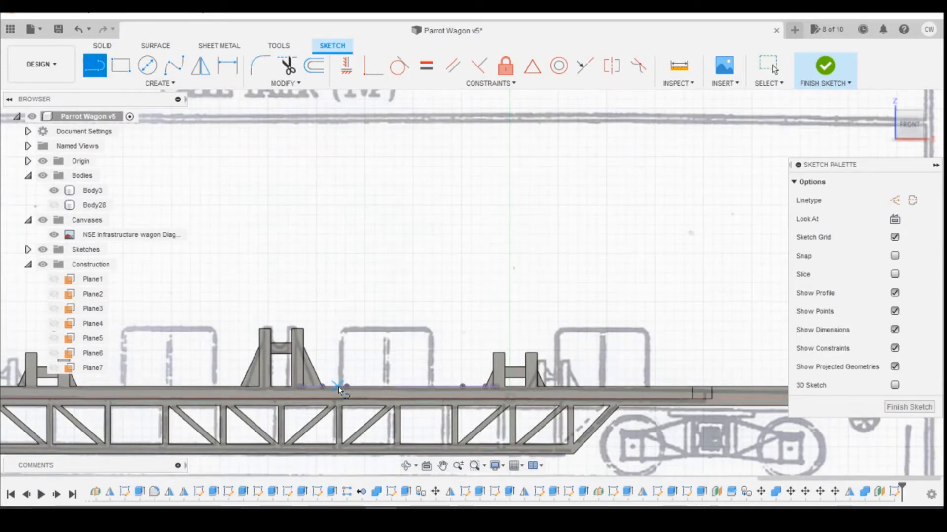
left_click(338, 330)
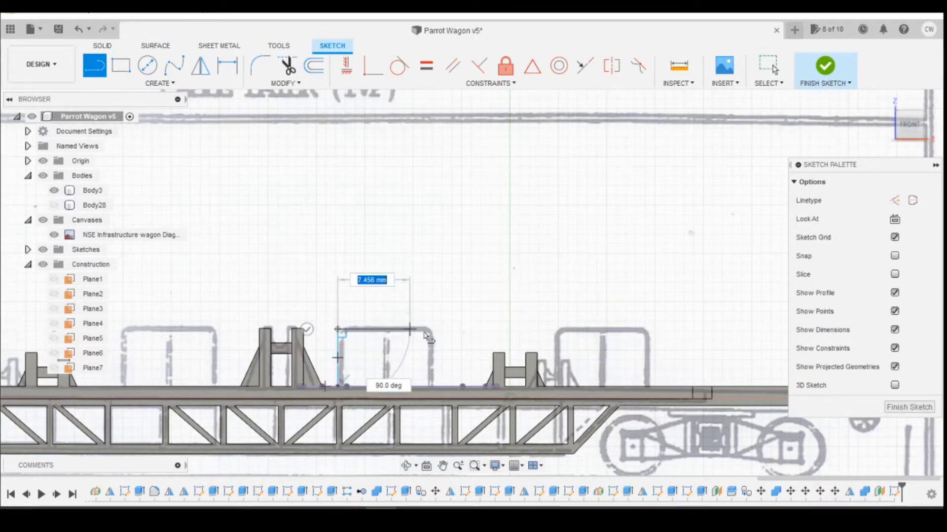
left_click(476, 329)
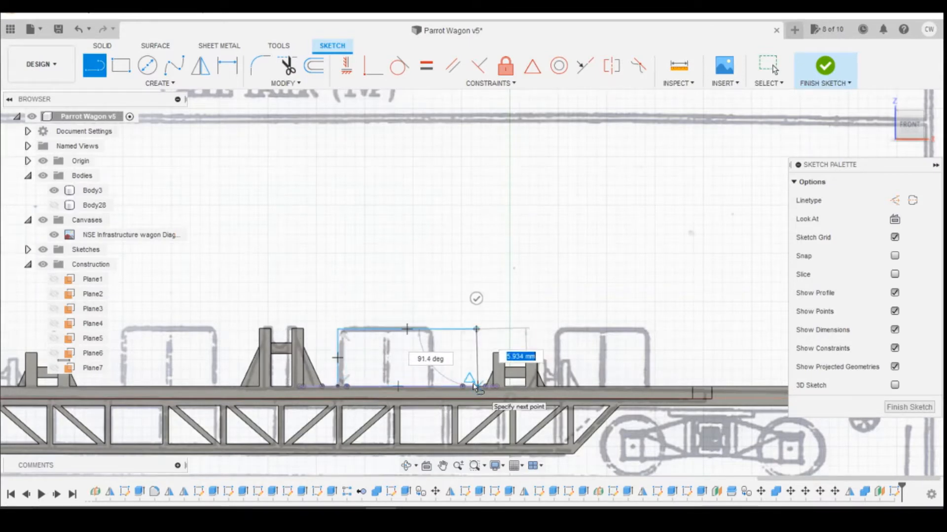
scroll(476, 387, "up", 2)
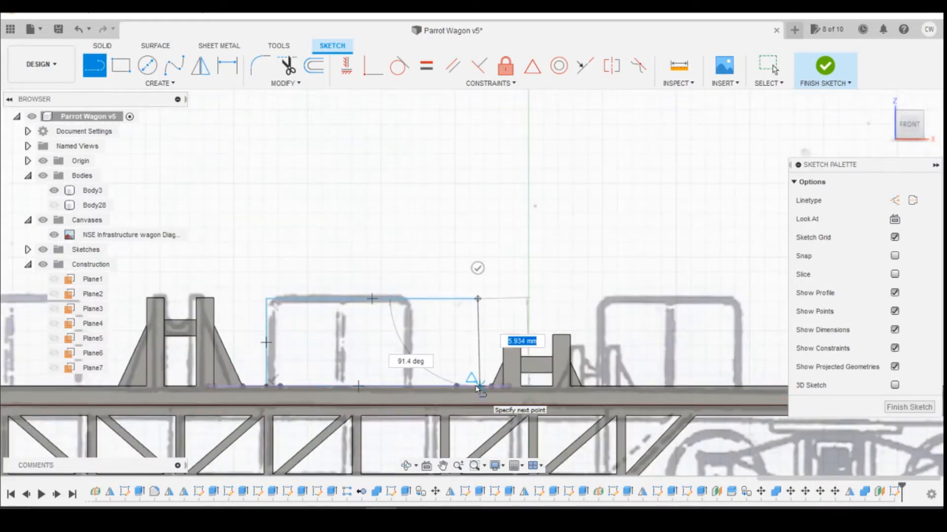
scroll(478, 387, "up", 5)
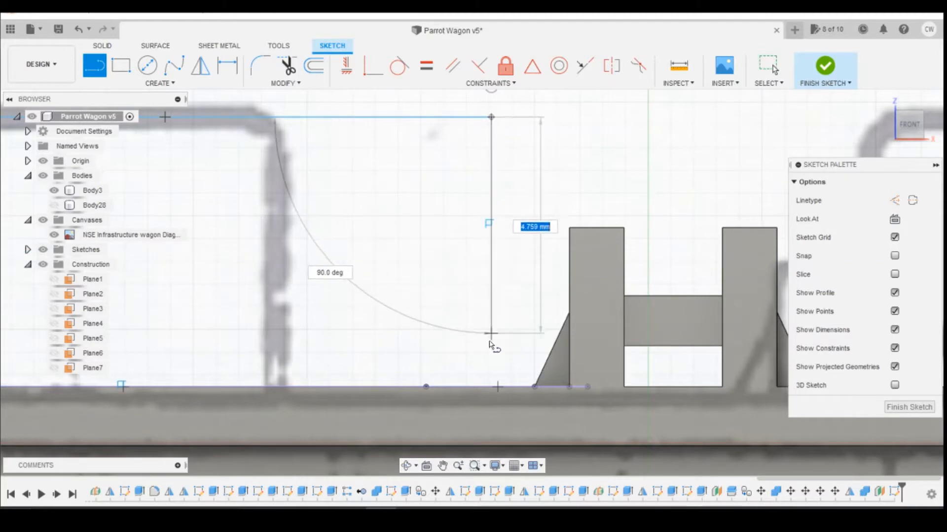
left_click(491, 387)
key("Escape")
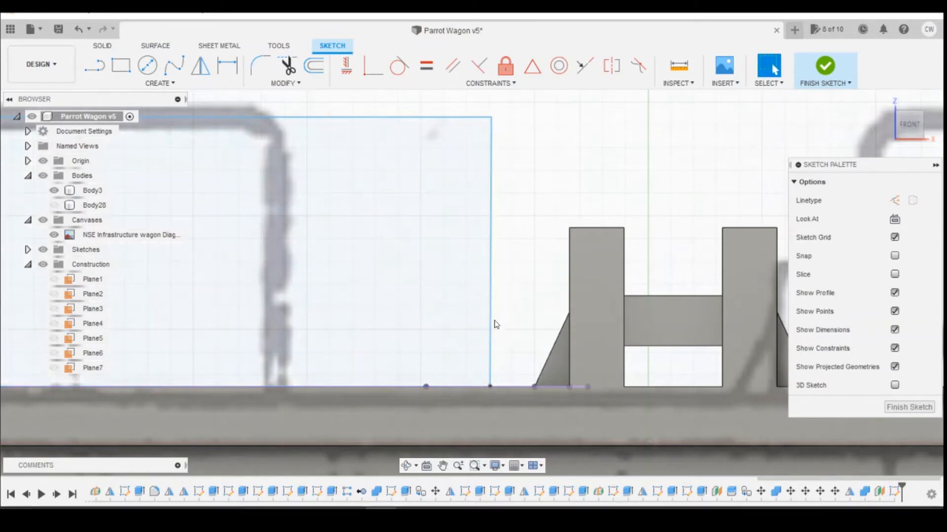
Step: Dimension the angle between the handrail outline's top line and its upright nearest the low support to 90 degrees
key("d")
left_click(491, 170)
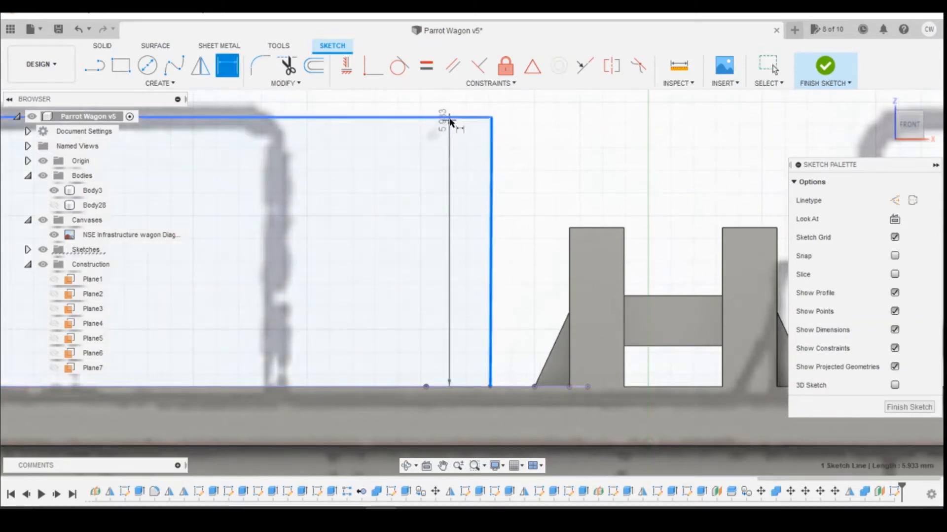
left_click(450, 118)
left_click(471, 144)
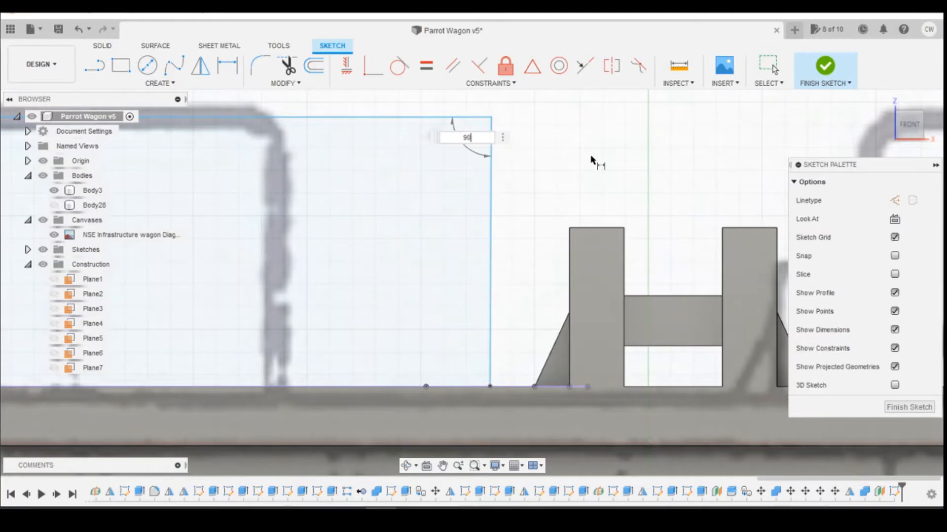
key("Return")
scroll(636, 227, "down", 5)
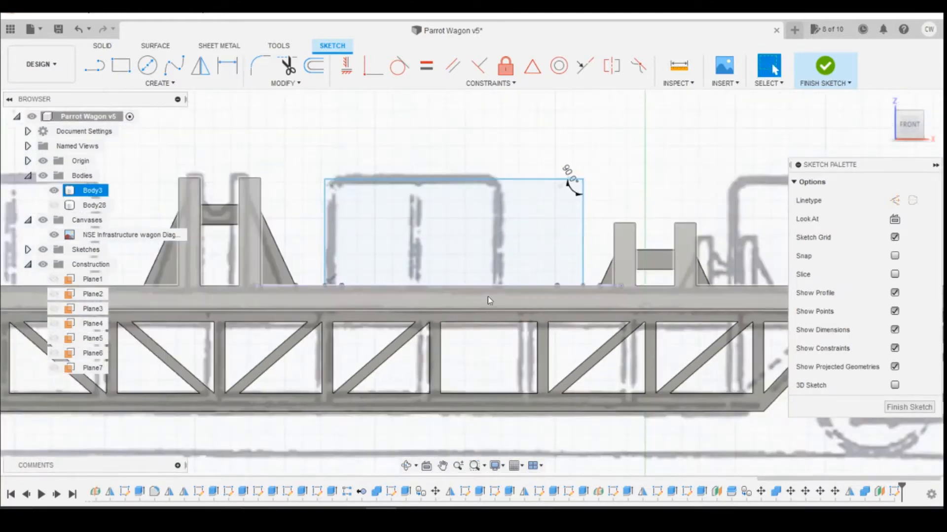
Step: Check how the handrails sit along the deck platforms in the Photos reference pictures, then return to Fusion 360
mouse_move(411, 515)
left_click(493, 487)
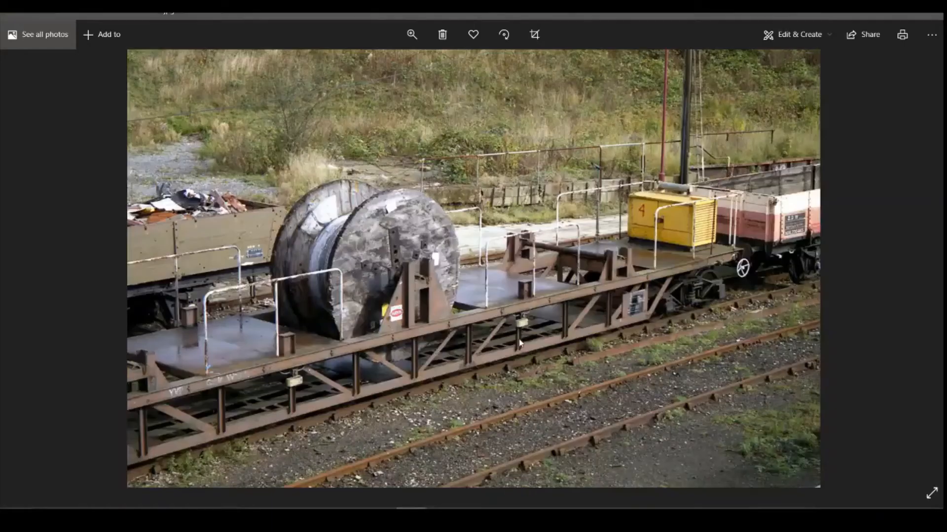
scroll(522, 345, "down", 1)
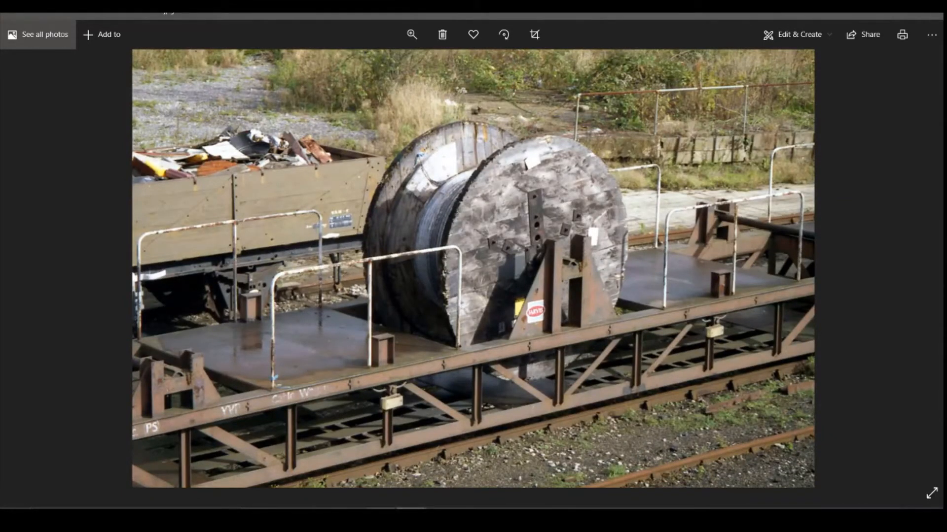
left_click(380, 515)
Step: Make the lower ends of both handrail uprights coincident with the projected corner points of the middle deck platform
left_click_drag(911, 130, 901, 157)
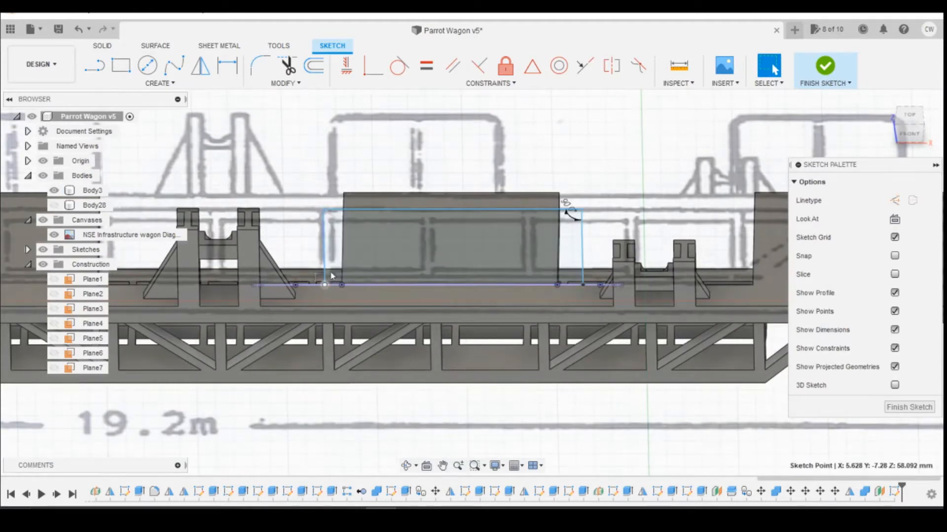
left_click(373, 66)
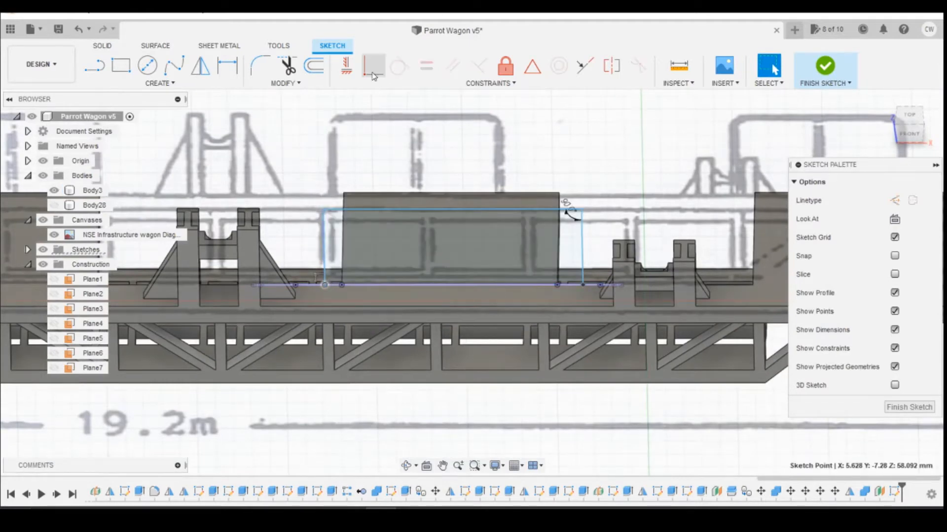
left_click(342, 285)
left_click(601, 286)
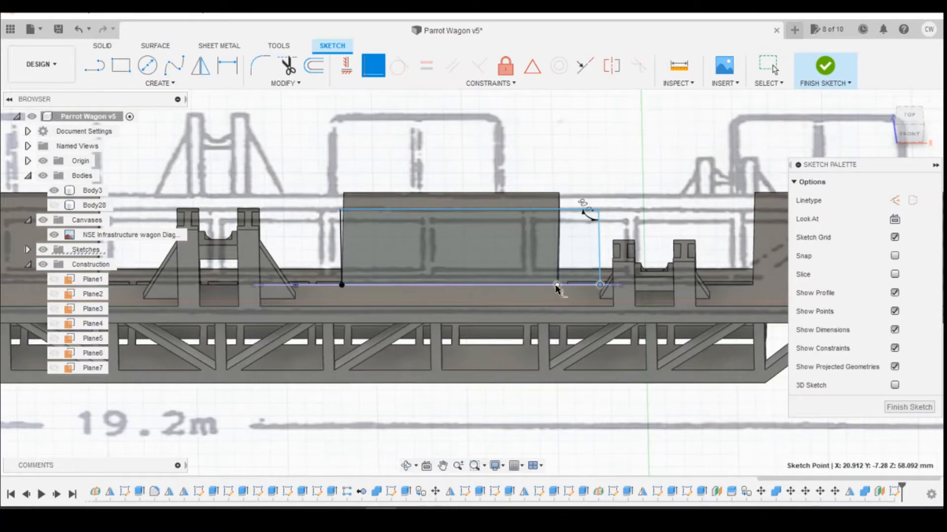
left_click(557, 285)
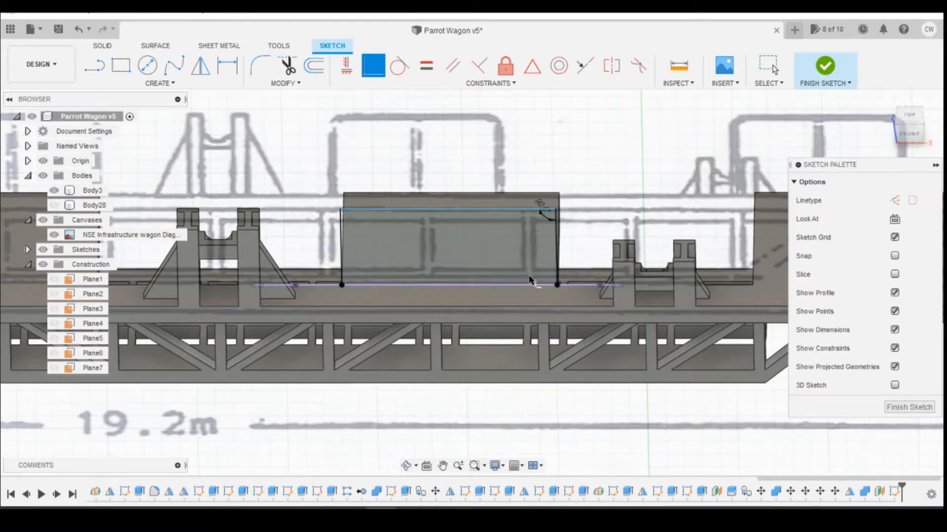
left_click(909, 133)
key("Escape")
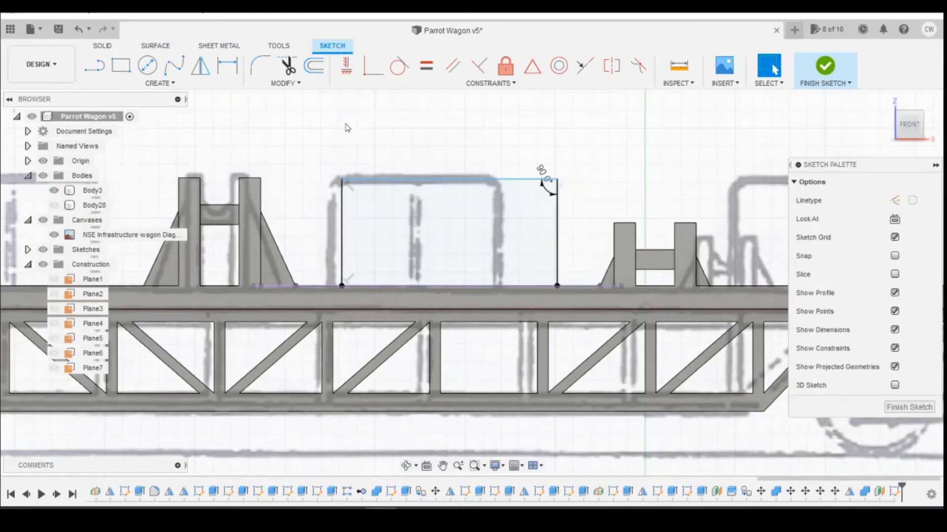
Step: Check the shape of the handrail's rounded corners and middle post in the Photos reference picture, then return to Fusion 360
left_click(260, 66)
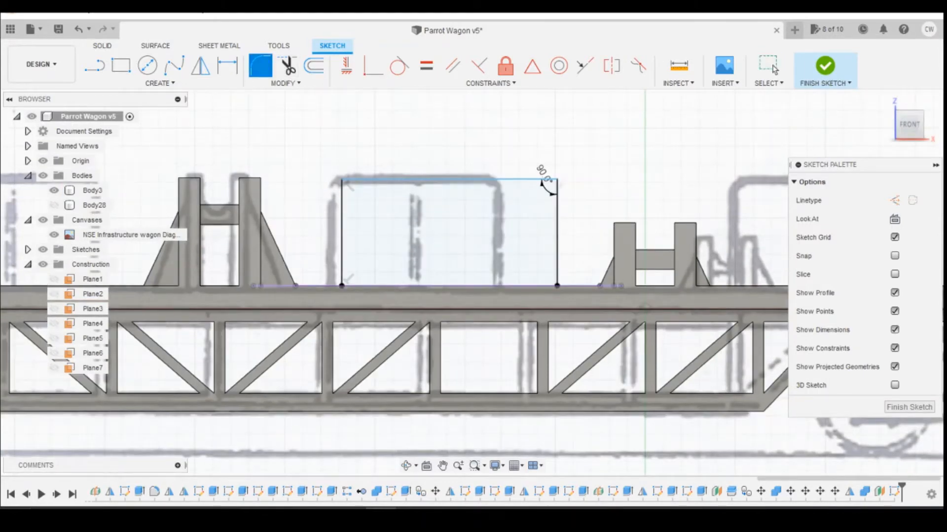
left_click(412, 518)
left_click(461, 468)
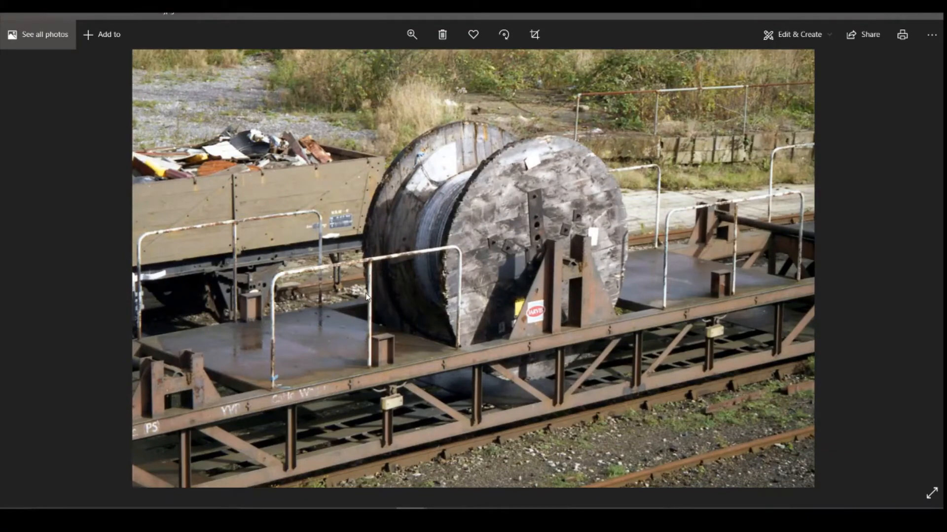
key("alt+Tab")
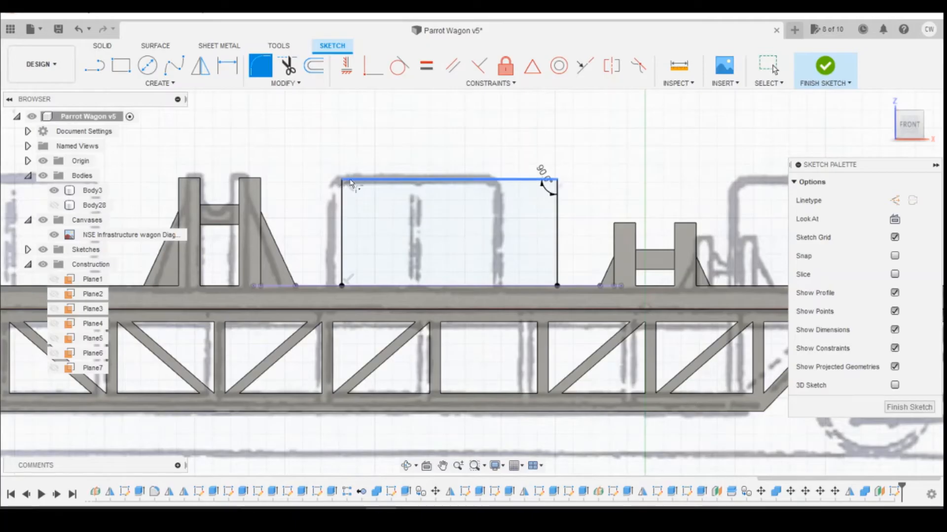
key("Escape")
Step: Draw a vertical middle post from the midpoint of the handrail's top line down to the projected deck edge
left_click(96, 65)
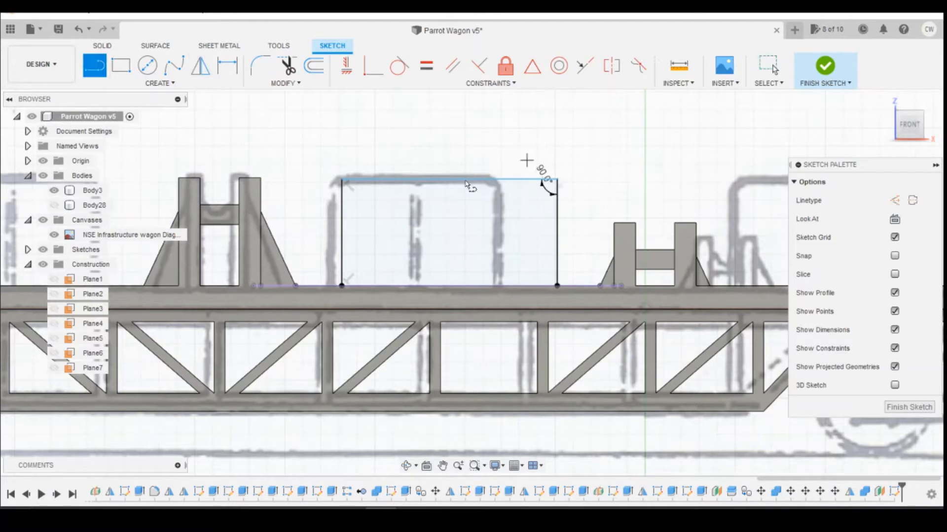
left_click(450, 179)
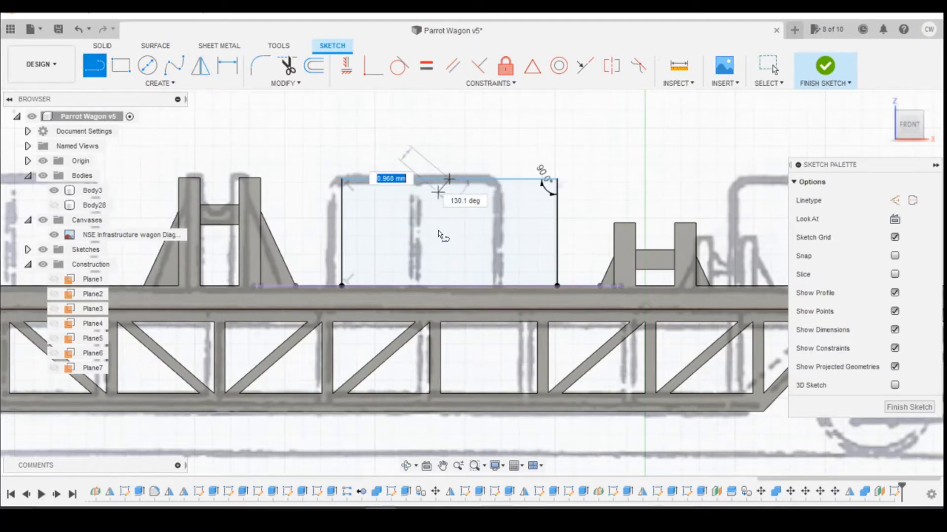
left_click(446, 286)
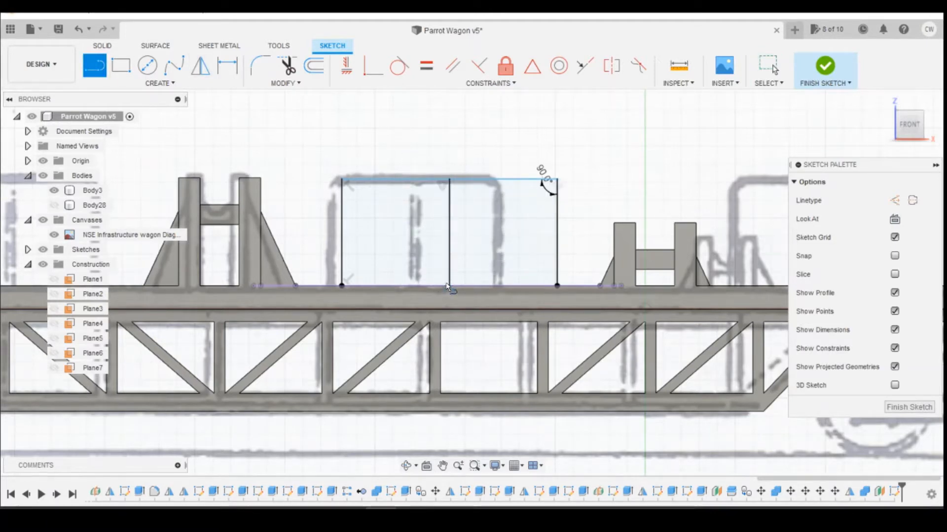
Step: Fillet both upper corners of the handrail outline with a 1 mm radius
left_click(260, 66)
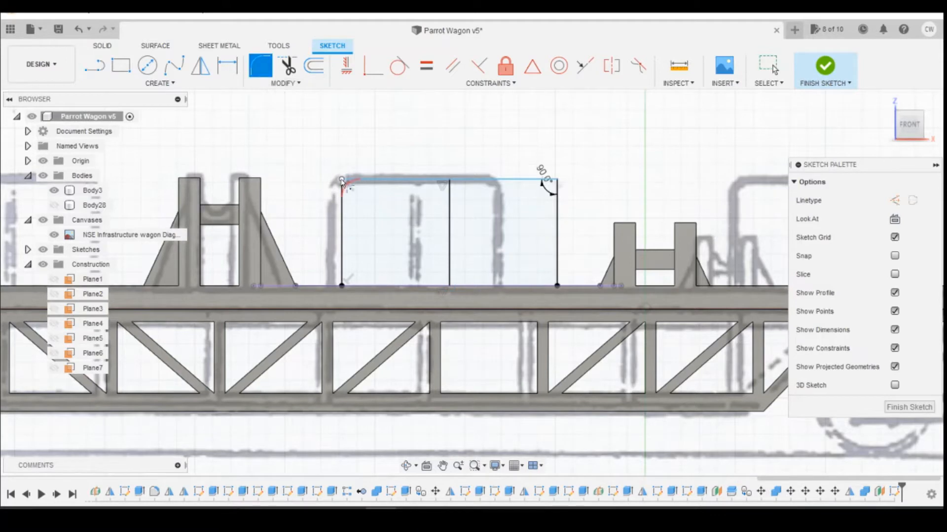
left_click(341, 182)
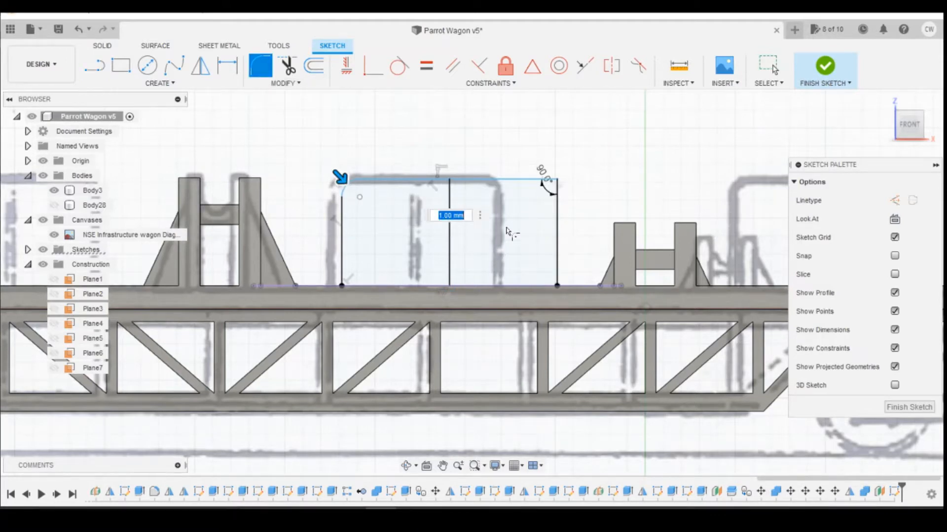
key("Return")
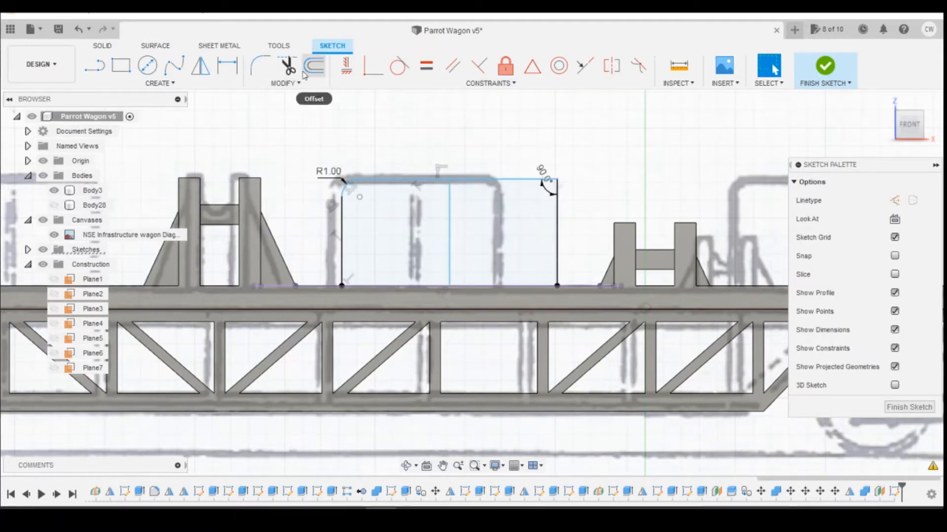
left_click(263, 68)
left_click(559, 185)
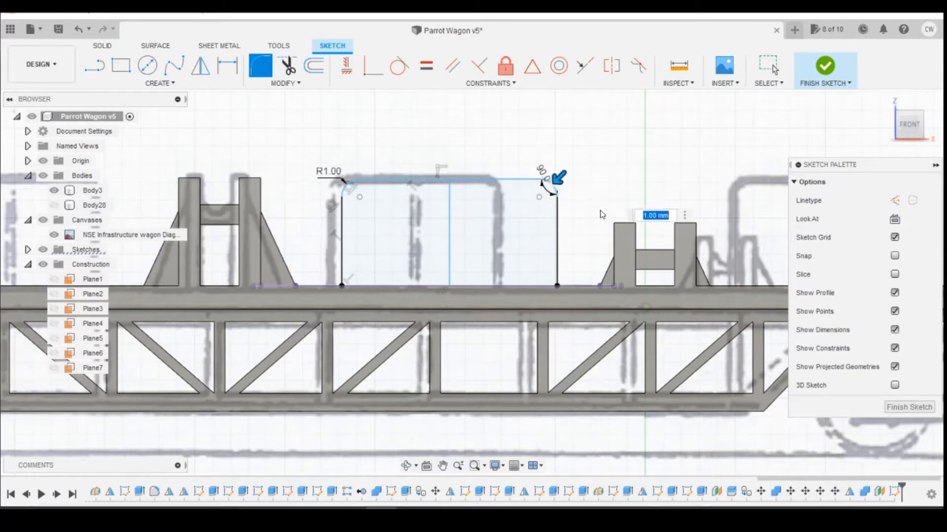
key("Return")
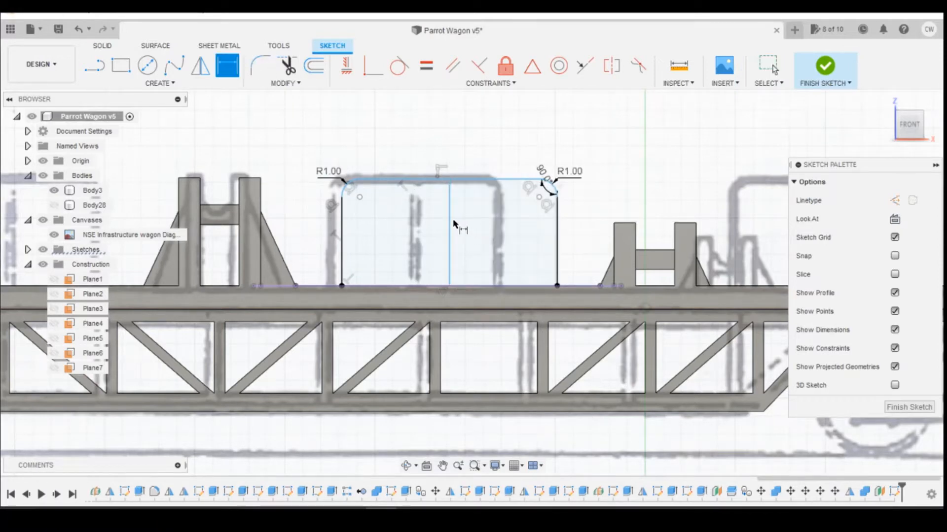
Step: Try to dimension the handrail's middle post to 6 mm long, then undo the value change
left_click(449, 226)
left_click(605, 282)
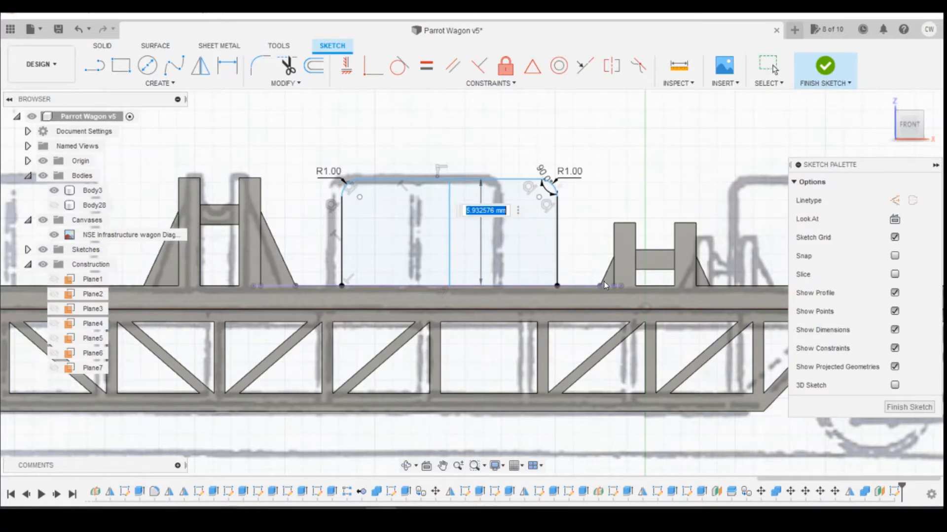
type("6")
key("Return")
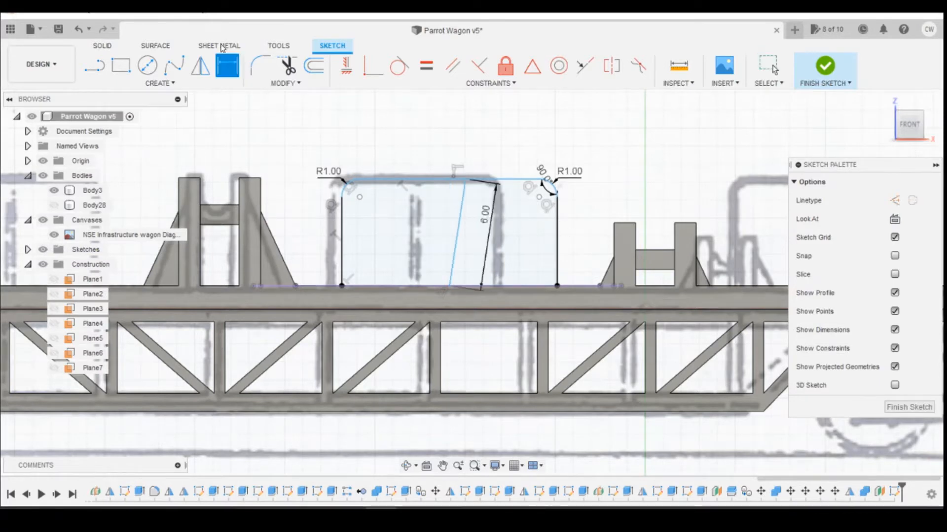
left_click(78, 26)
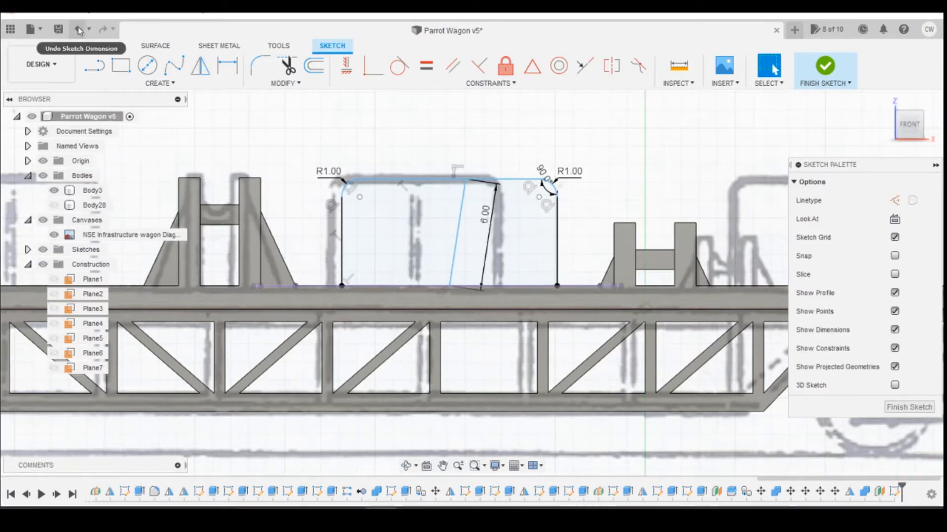
left_click(79, 30)
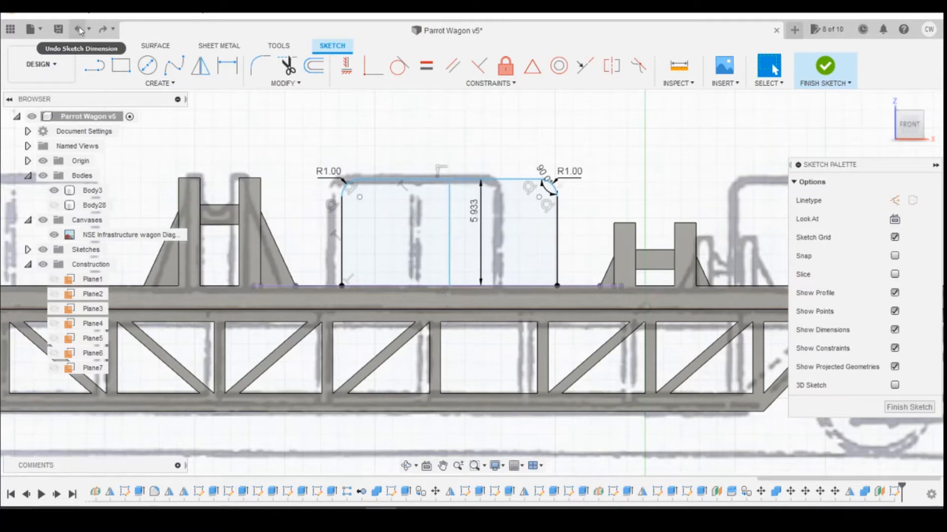
Step: Dimension the distance between the handrail's top line and the projected deck edge
scroll(440, 181, "up", 4)
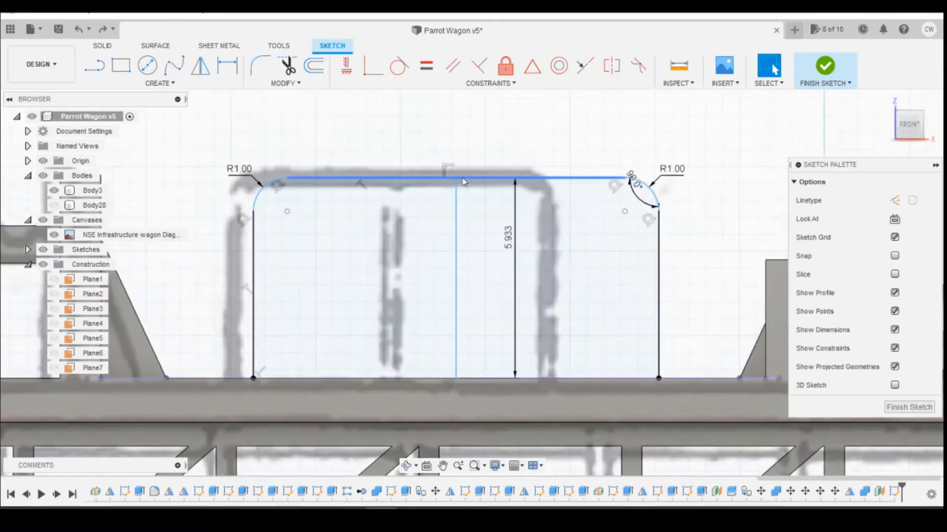
left_click(468, 180)
key("d")
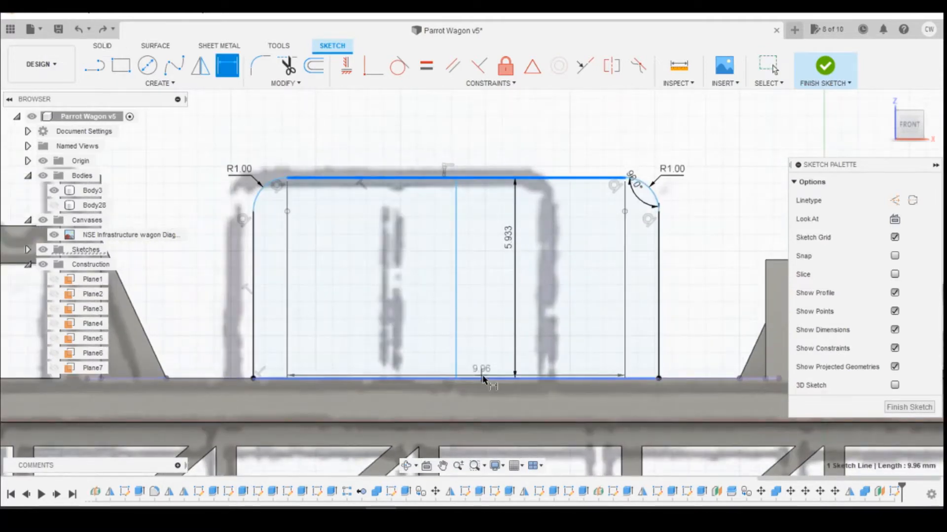
left_click(486, 378)
left_click(480, 335)
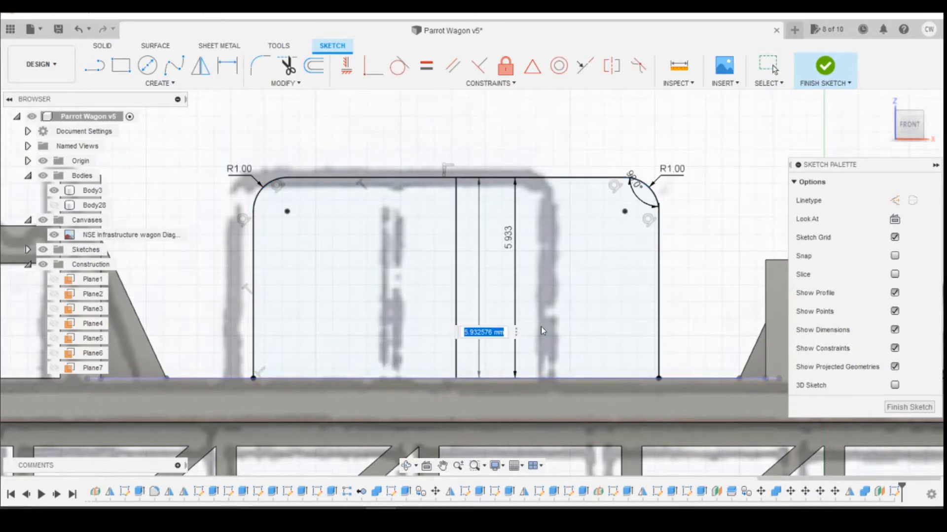
type("6")
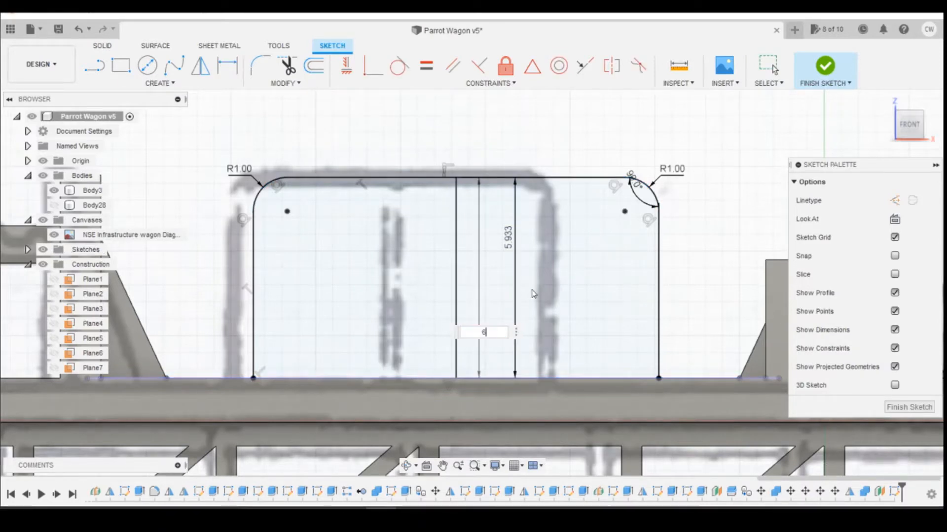
key("Escape")
Step: Delete the middle post's own length dimension and set the handrail's height above the deck edge to 6 mm
double_click(510, 238)
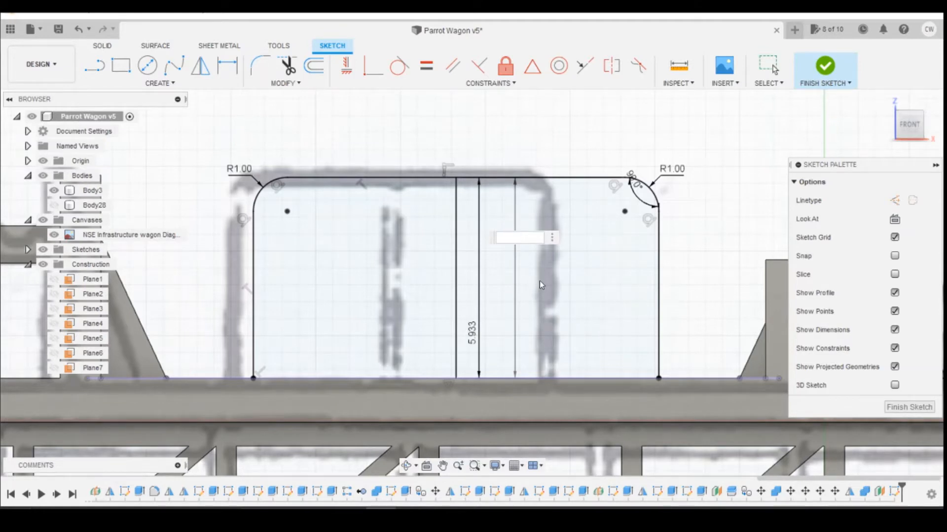
key("Escape")
left_click(509, 237)
key("Delete")
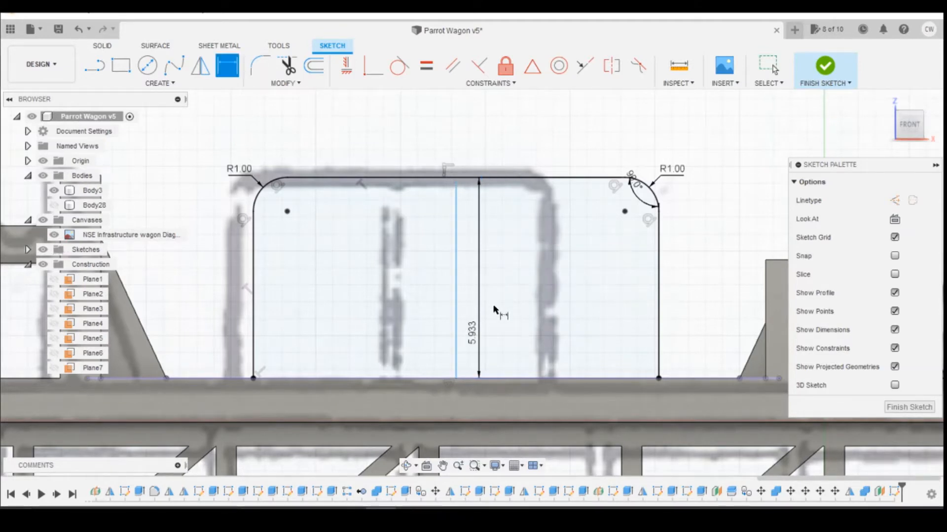
left_click(494, 310)
type("6")
key("Return")
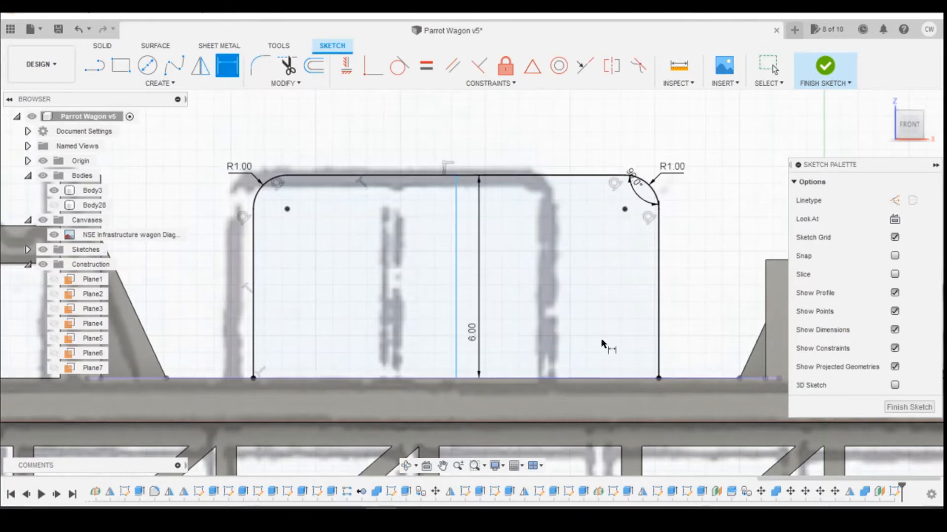
key("Escape")
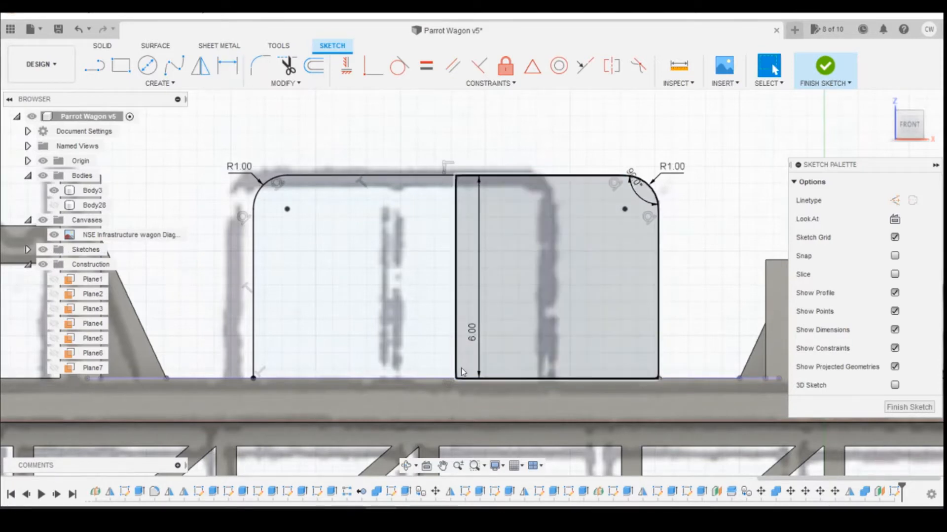
Step: Try to constrain the middle post to the handrail's top line with Midpoint and Coincident constraints
left_click(532, 66)
left_click(453, 231)
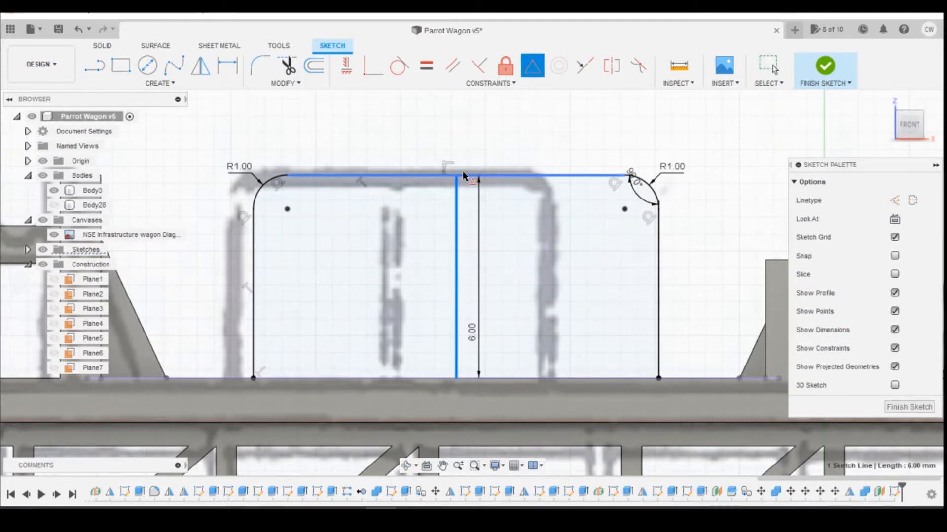
left_click(463, 175)
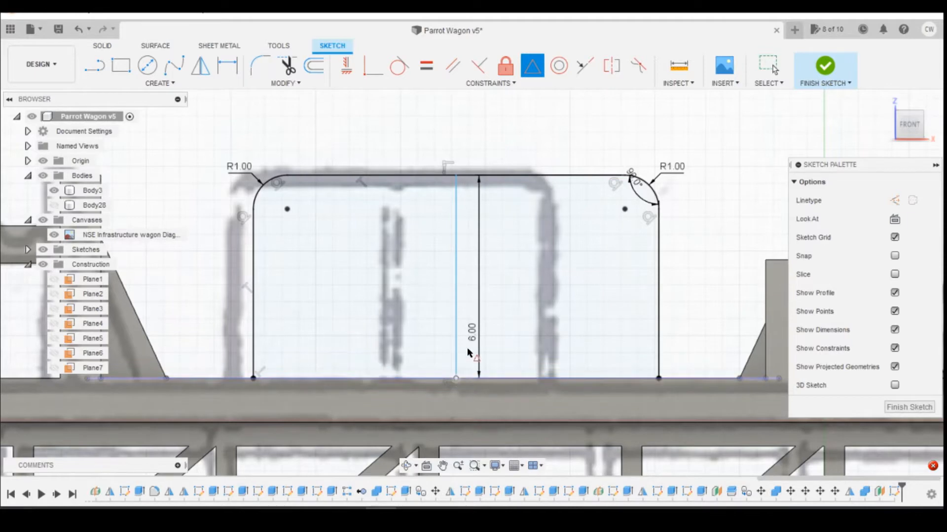
left_click(373, 65)
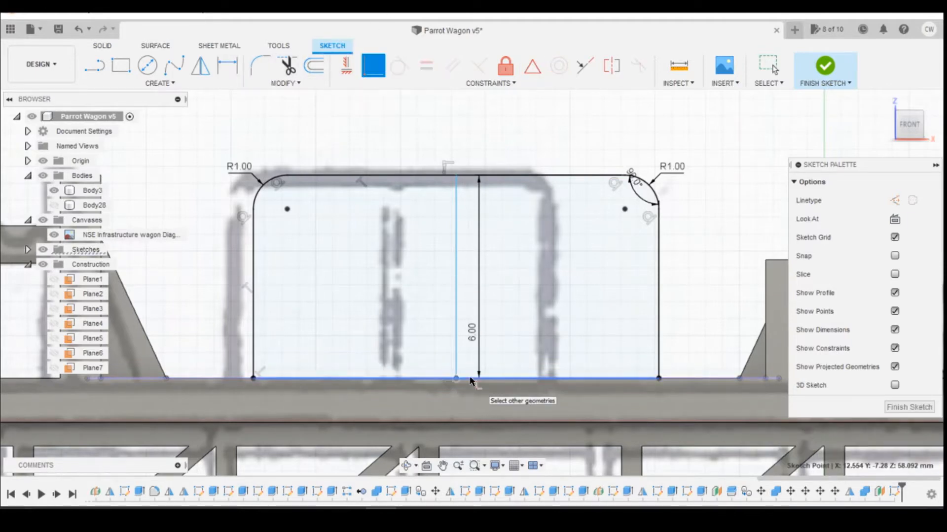
left_click(456, 183)
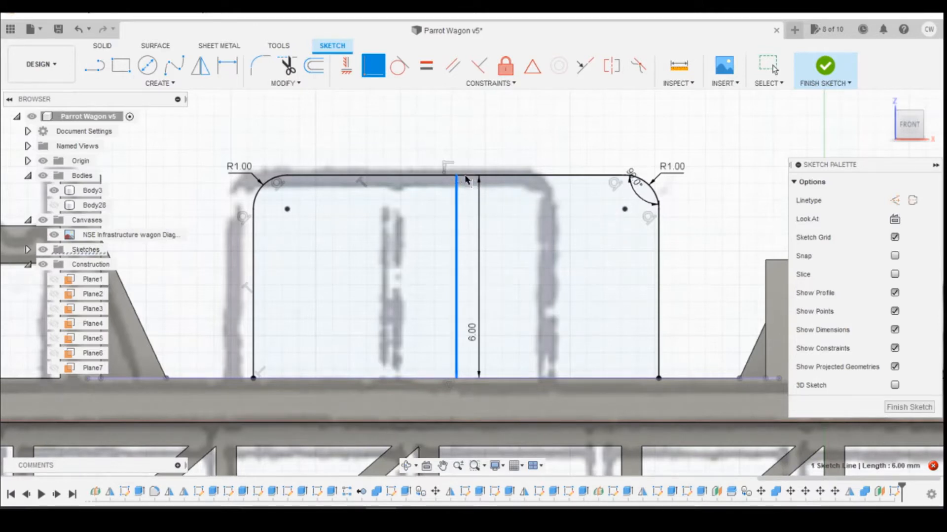
left_click(465, 178)
key("Escape")
Step: Try to dimension the distance between the middle post and the outer upright nearest the low support
key("d")
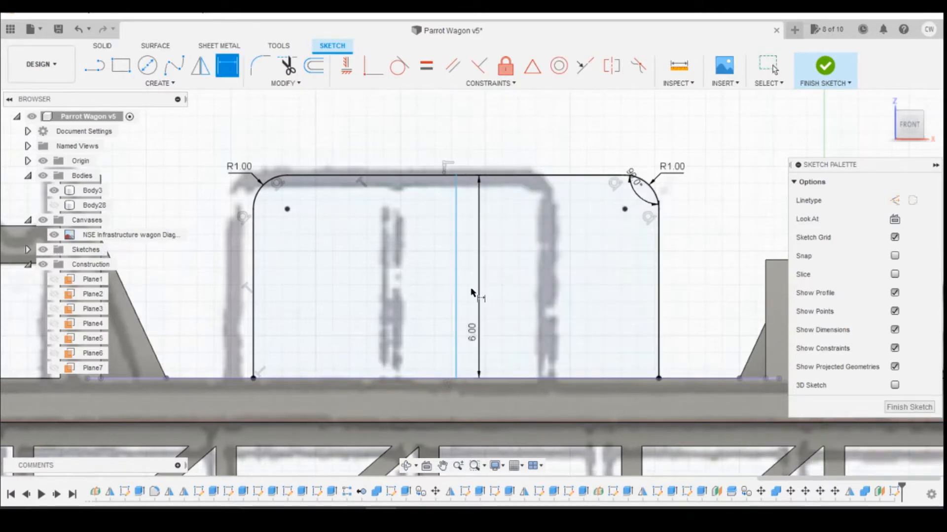
left_click(457, 289)
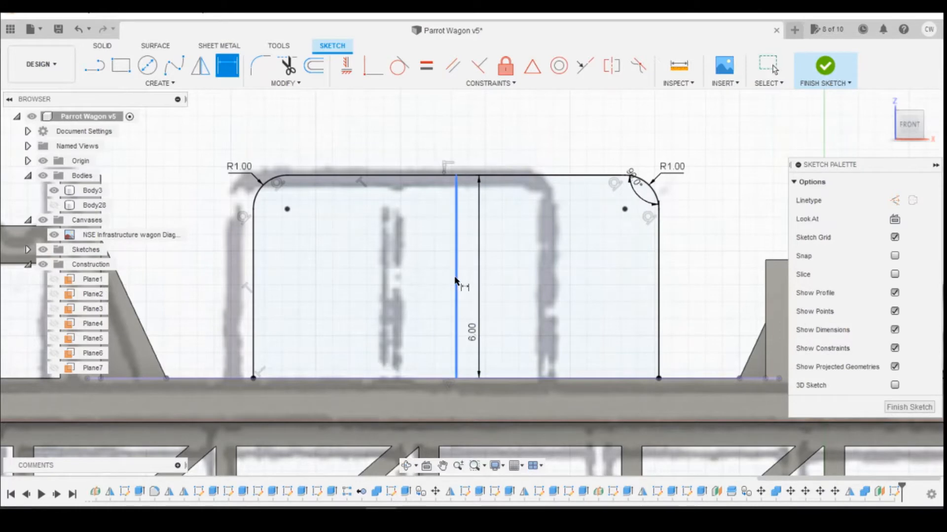
left_click(660, 278)
left_click(600, 262)
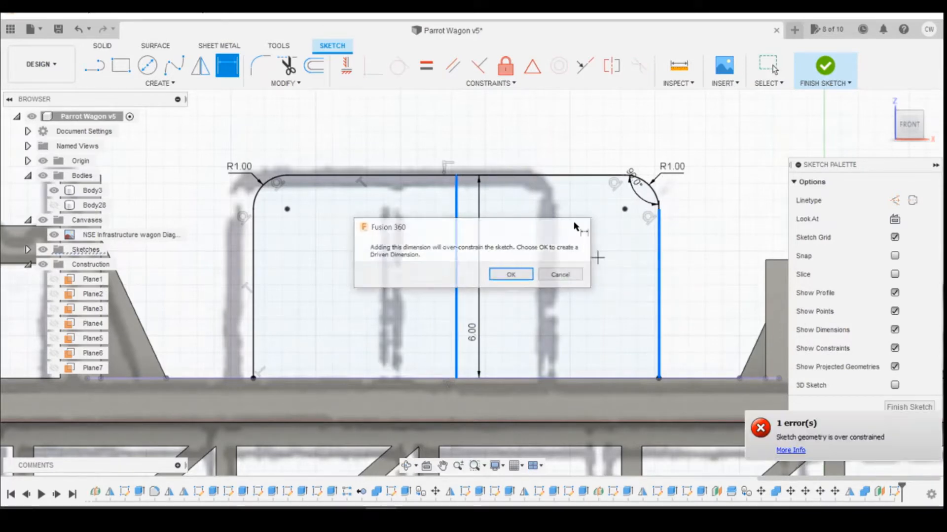
scroll(487, 298, "down", 4)
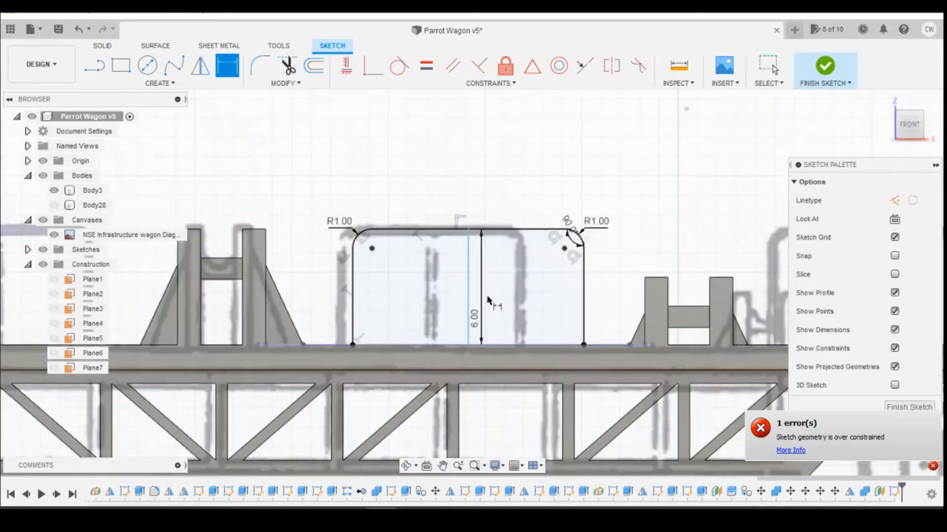
scroll(489, 295, "up", 3)
key("Escape")
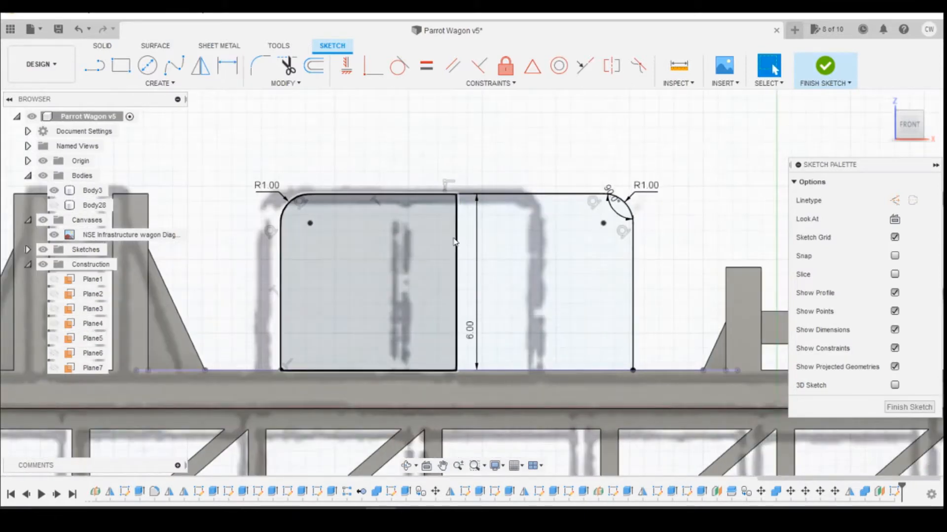
Step: Dimension the angle between the handrail's top line and the middle post to 90 degrees
key("d")
left_click(436, 195)
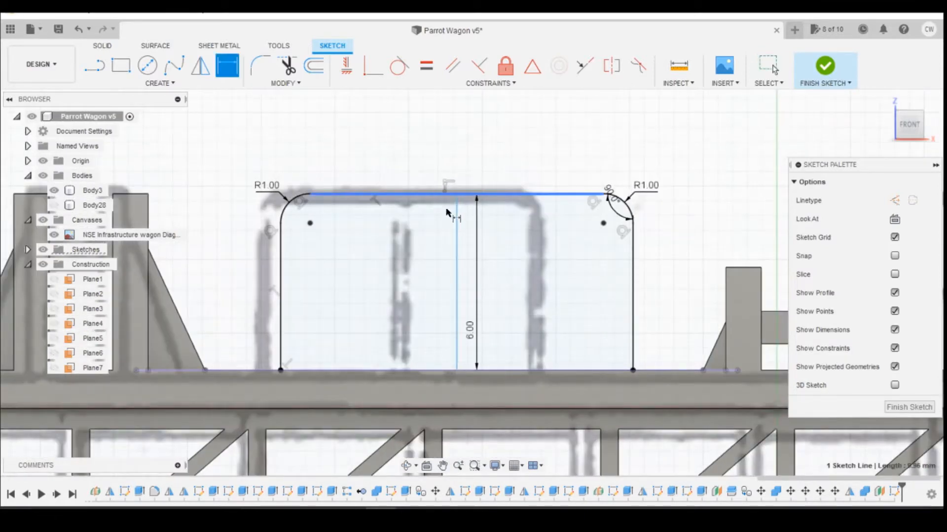
left_click(447, 213)
left_click(434, 213)
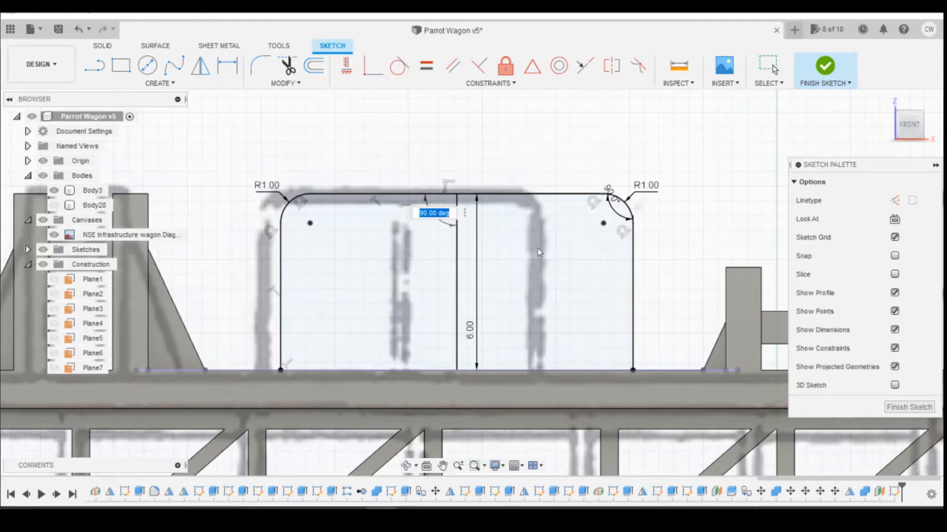
key("Return")
scroll(547, 246, "up", 3)
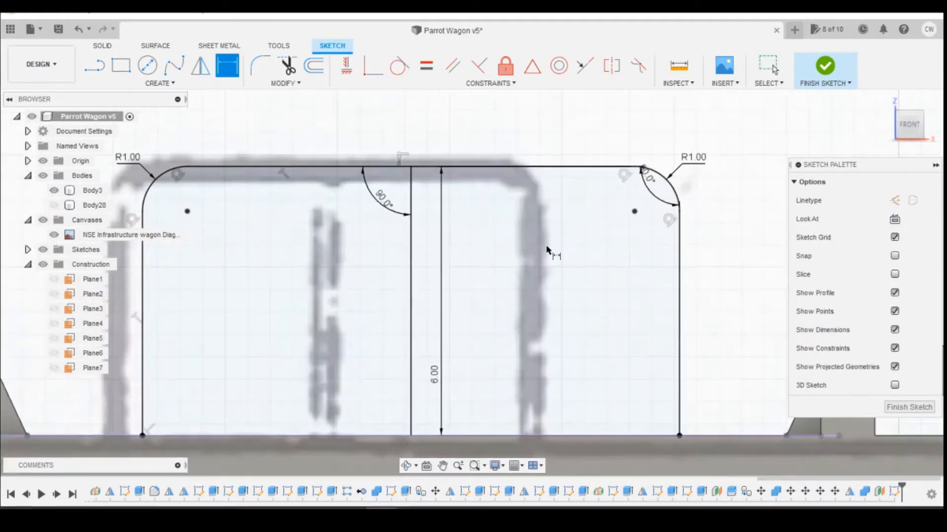
Step: Finish the sketch and create a solid 0.6 mm circular pipe along the handrail outline, joined to the wagon body
scroll(488, 253, "down", 3)
scroll(472, 270, "up", 2)
key("Escape")
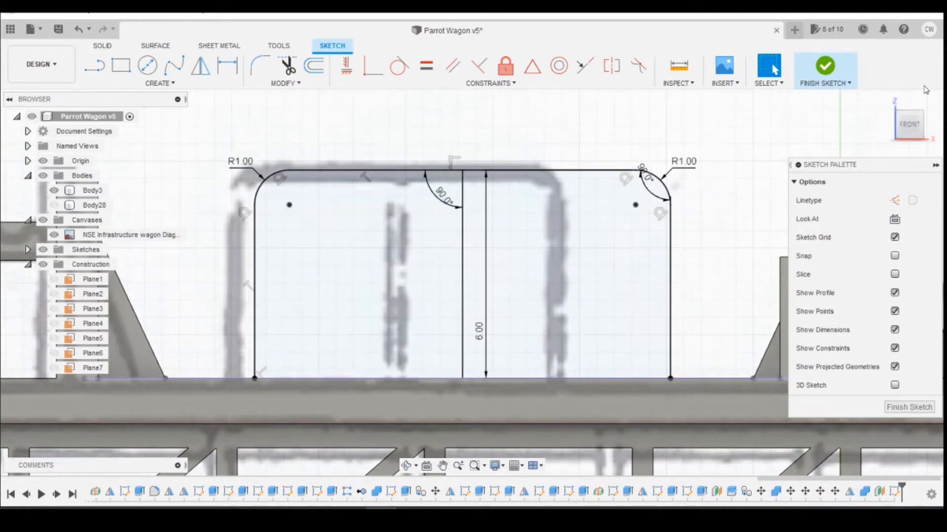
left_click_drag(906, 127, 911, 137)
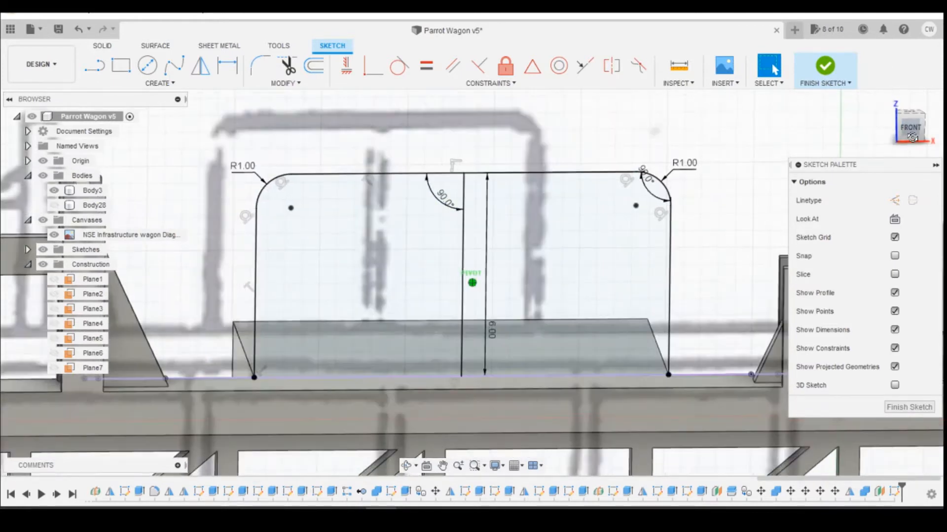
left_click(824, 66)
left_click(163, 83)
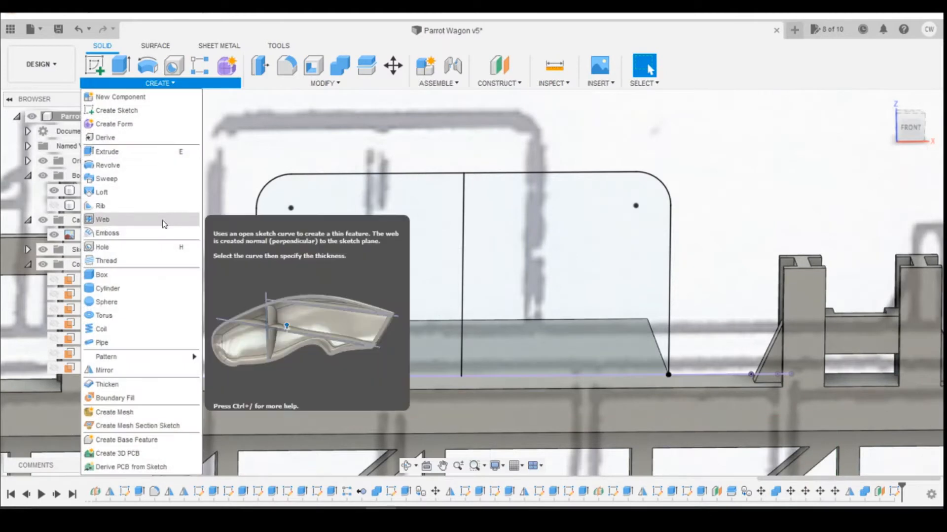
left_click(132, 343)
left_click(257, 255)
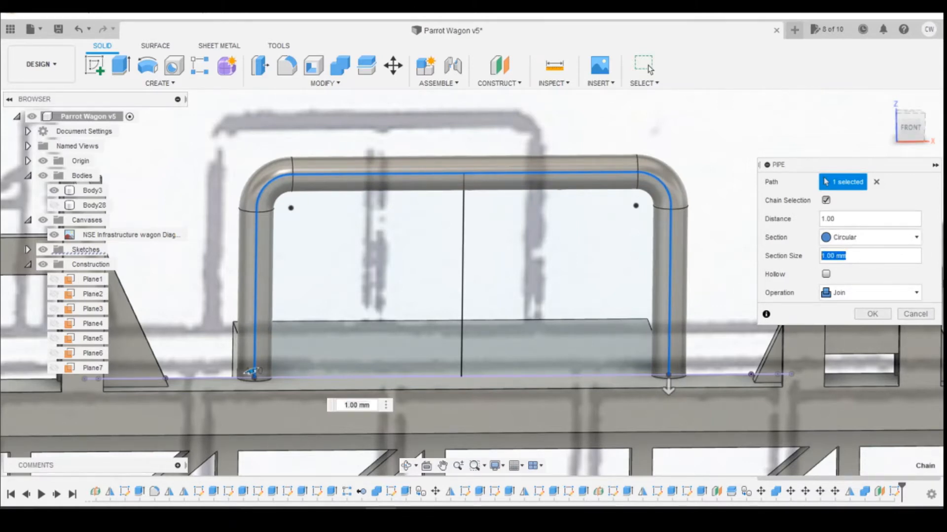
type(".6")
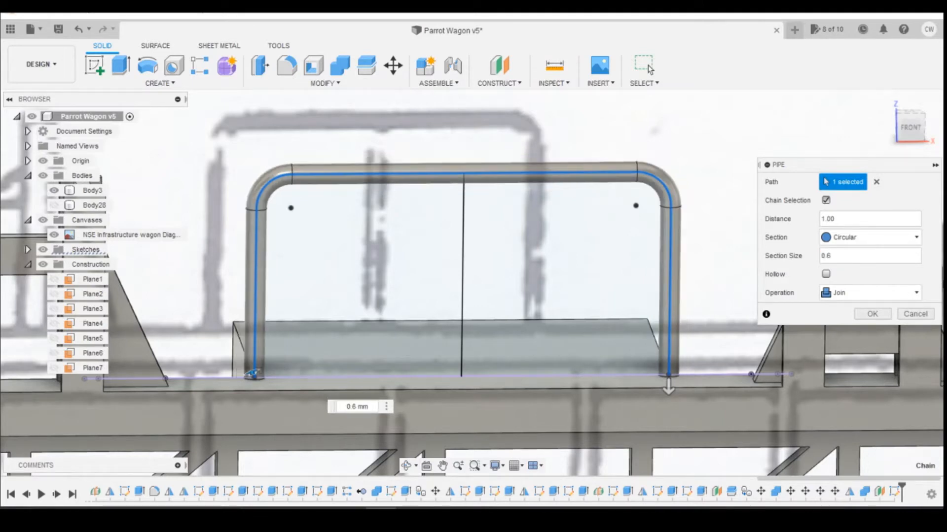
key("Return")
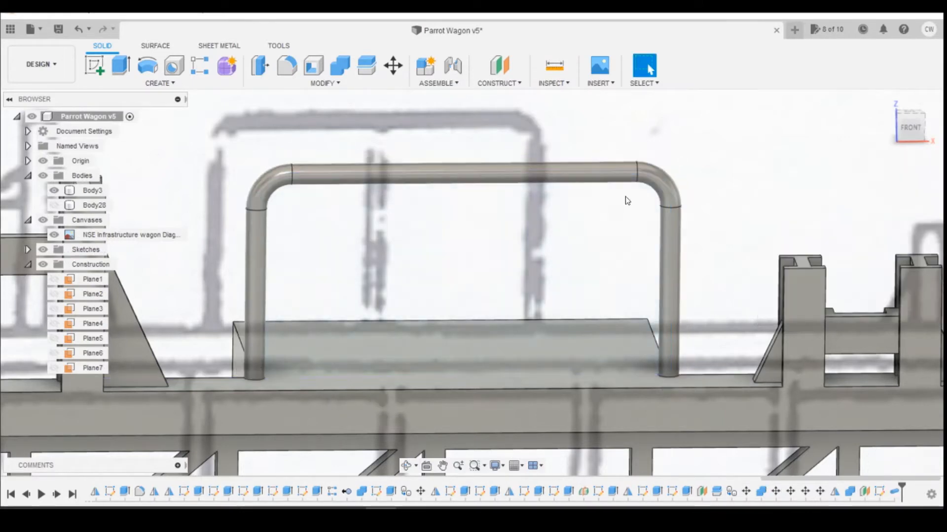
Step: Show Sketch28 again and create a 0.60 mm circular pipe along the handrail's middle post with the Join operation
left_click(27, 250)
scroll(73, 296, "down", 10)
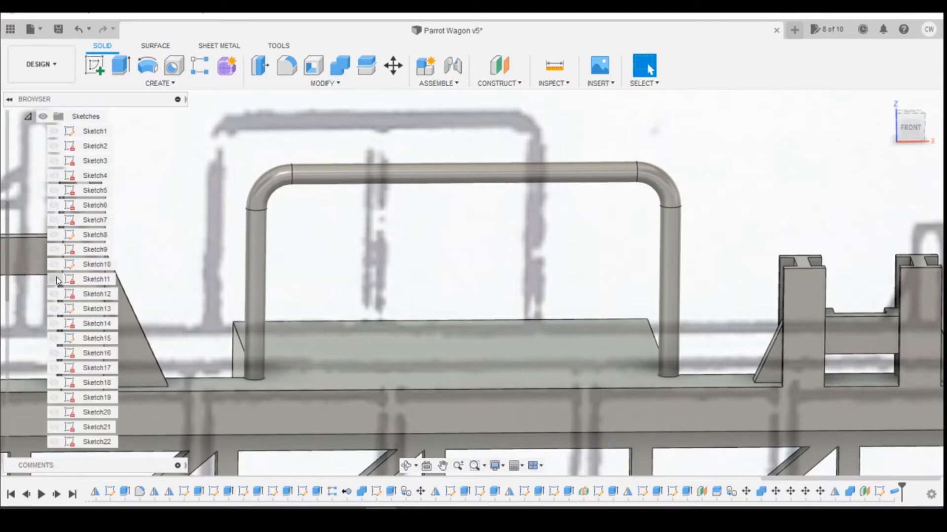
left_click(54, 367)
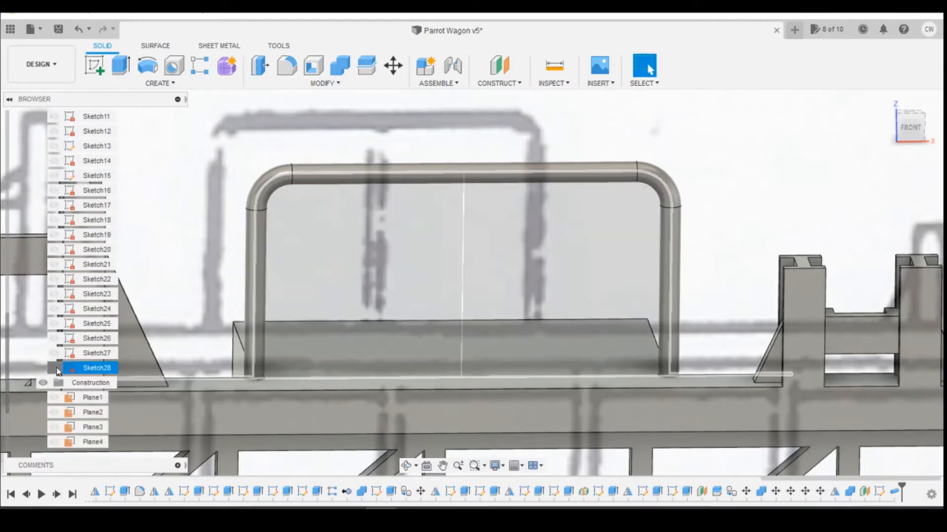
left_click(161, 83)
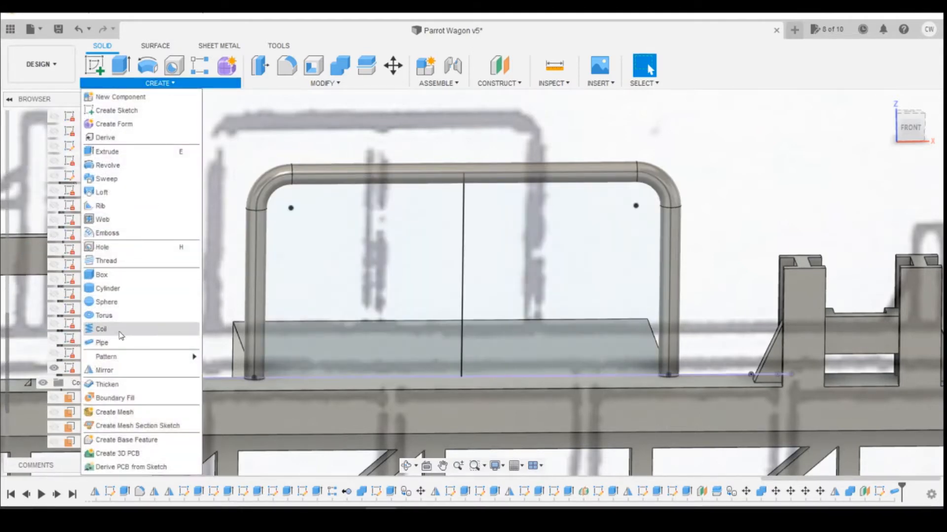
left_click(114, 342)
left_click(464, 244)
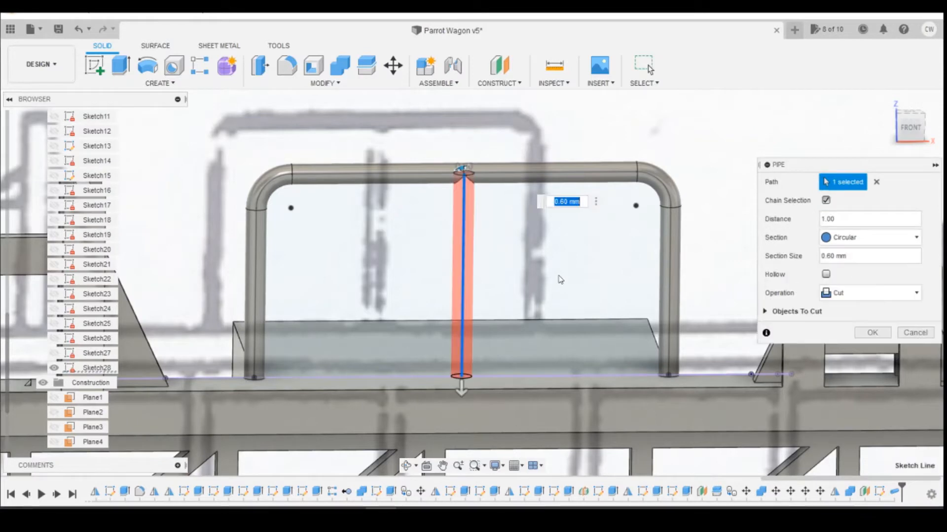
left_click(822, 293)
left_click(838, 307)
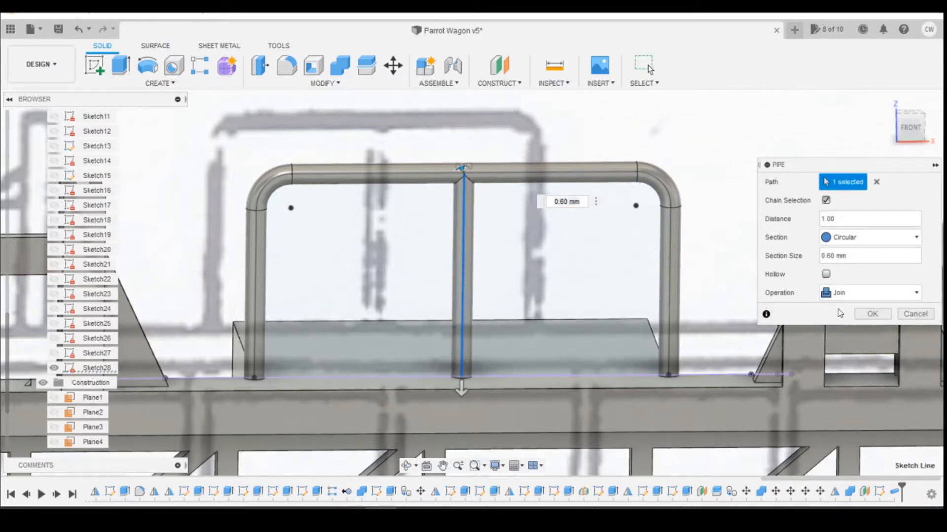
left_click(873, 314)
scroll(783, 290, "down", 5)
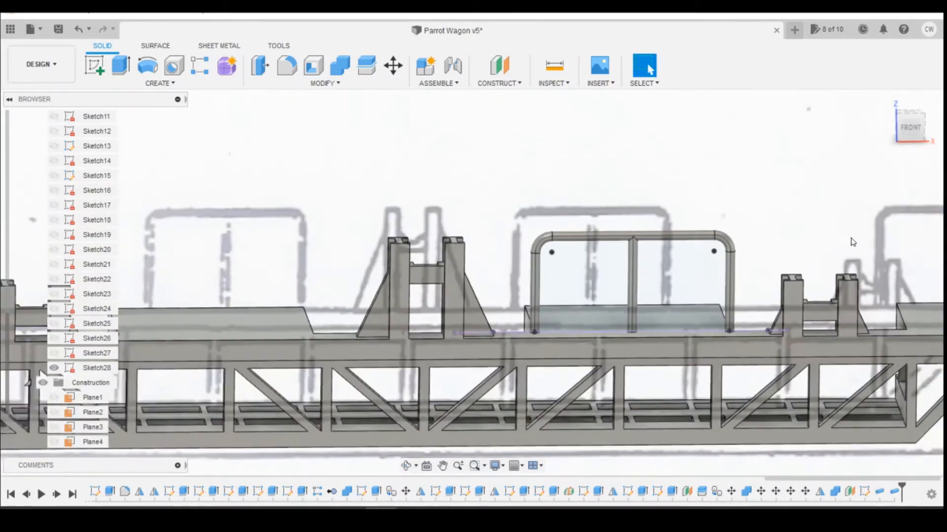
scroll(845, 240, "down", 1)
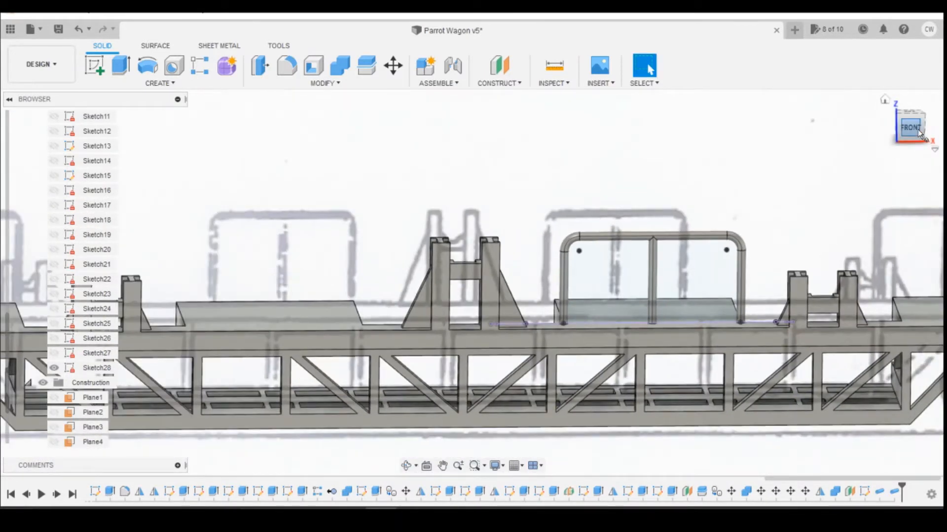
Step: Mirror the two handrail pipe features across Plane1 to the other side of the central support
left_click(189, 84)
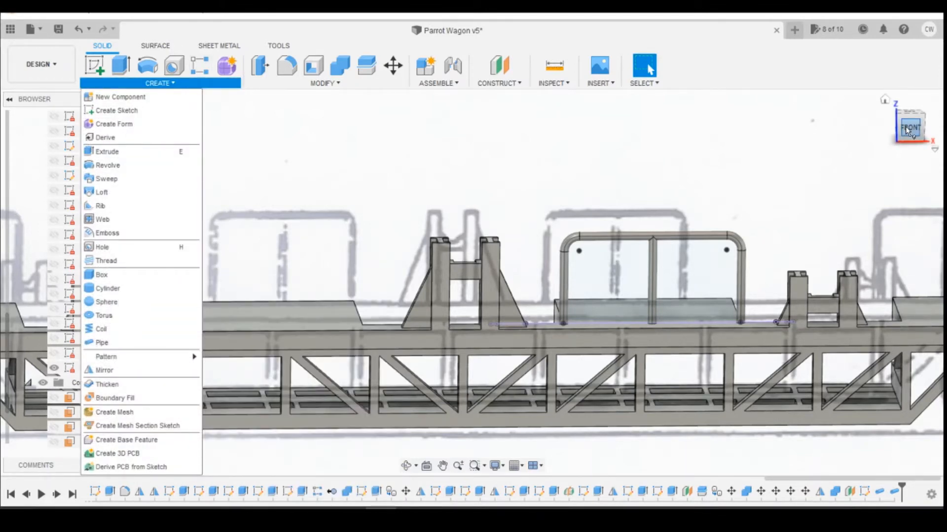
left_click(143, 368)
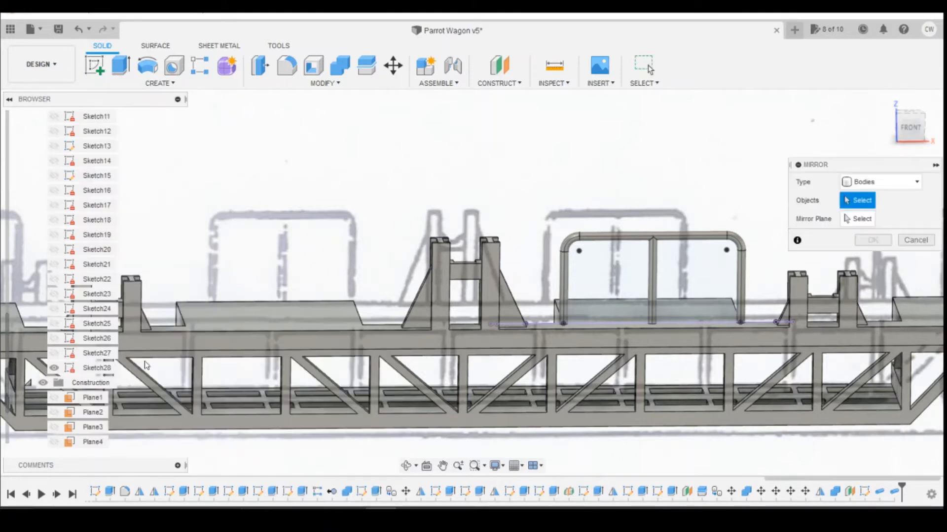
left_click(883, 182)
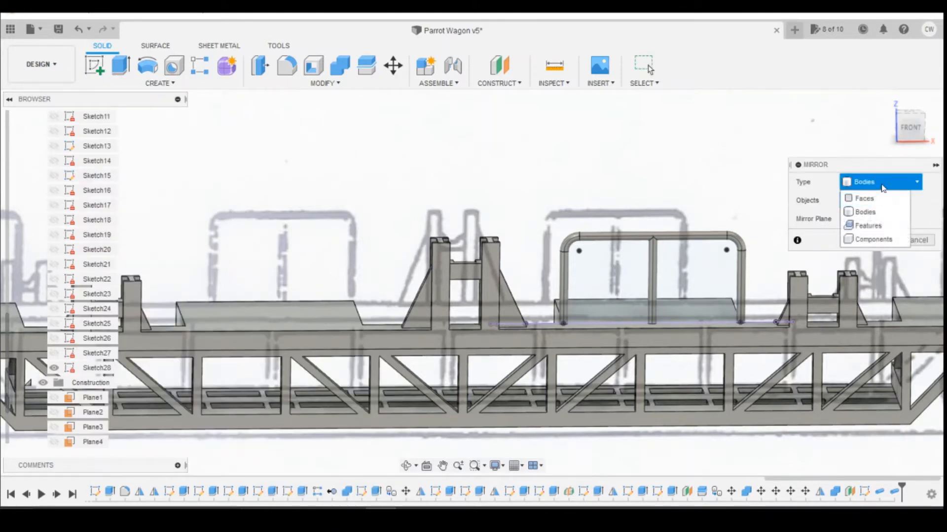
left_click(868, 223)
left_click(880, 491)
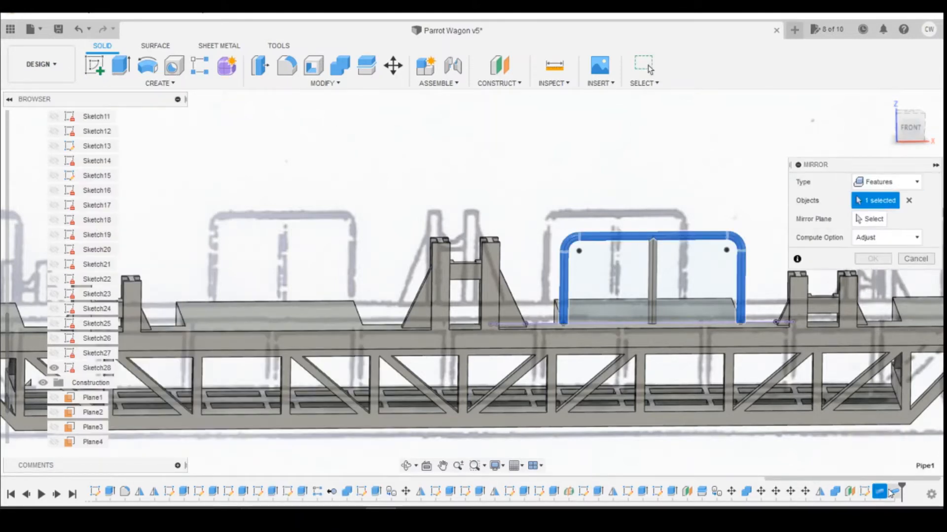
left_click(894, 492)
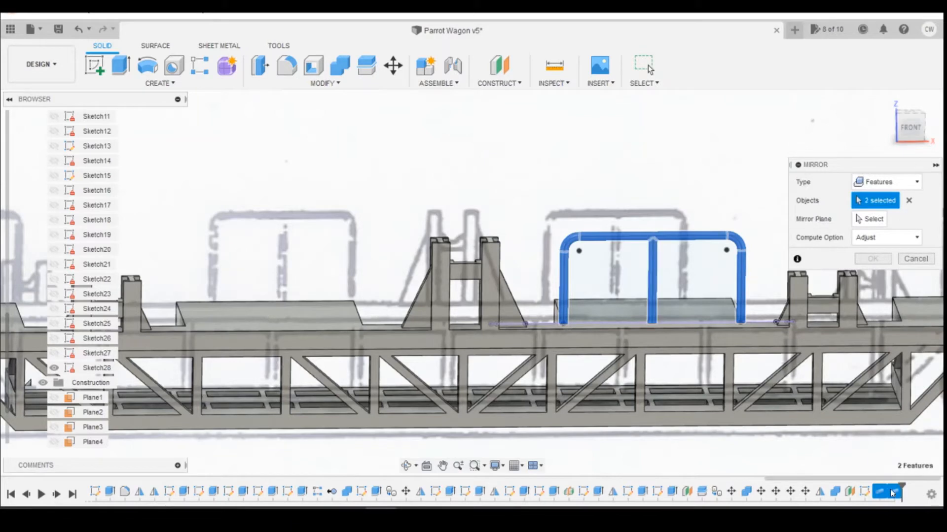
left_click(883, 219)
scroll(91, 273, "up", 3)
scroll(92, 272, "up", 5)
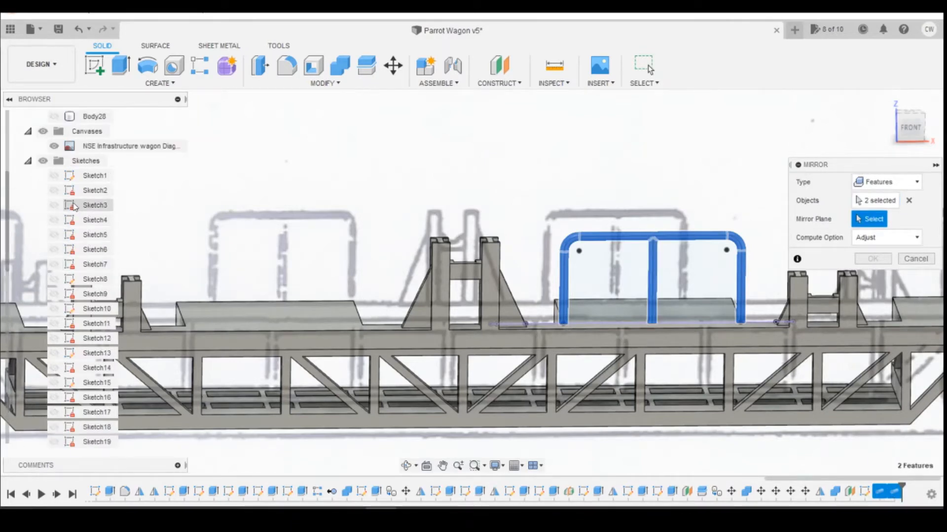
left_click(28, 161)
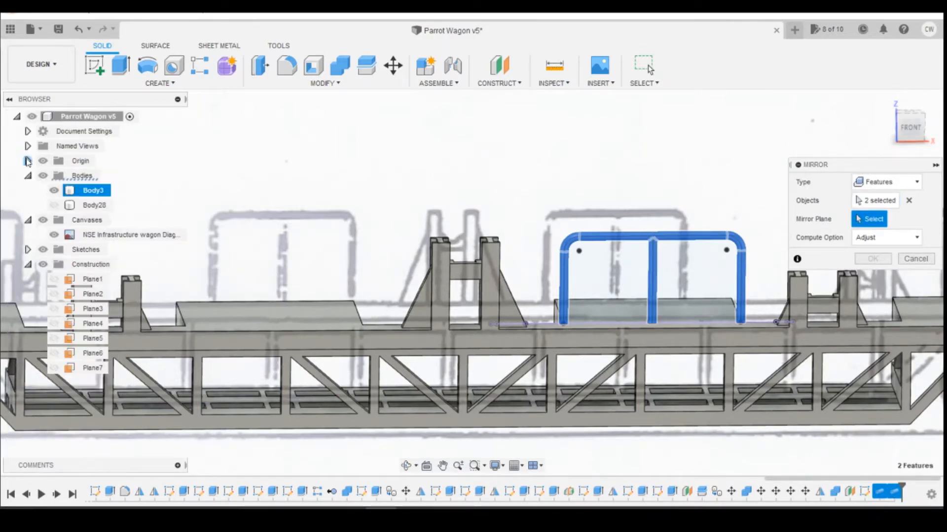
left_click(91, 283)
left_click(872, 259)
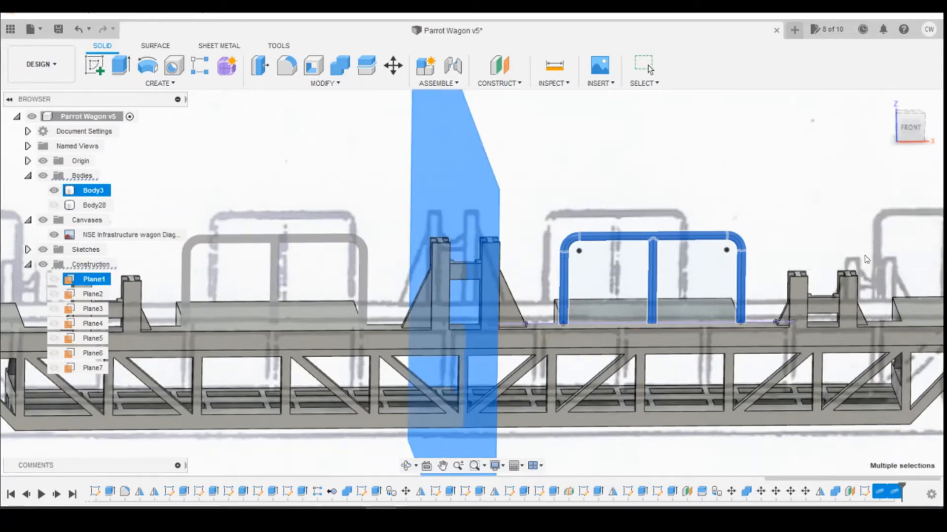
scroll(442, 327, "down", 3)
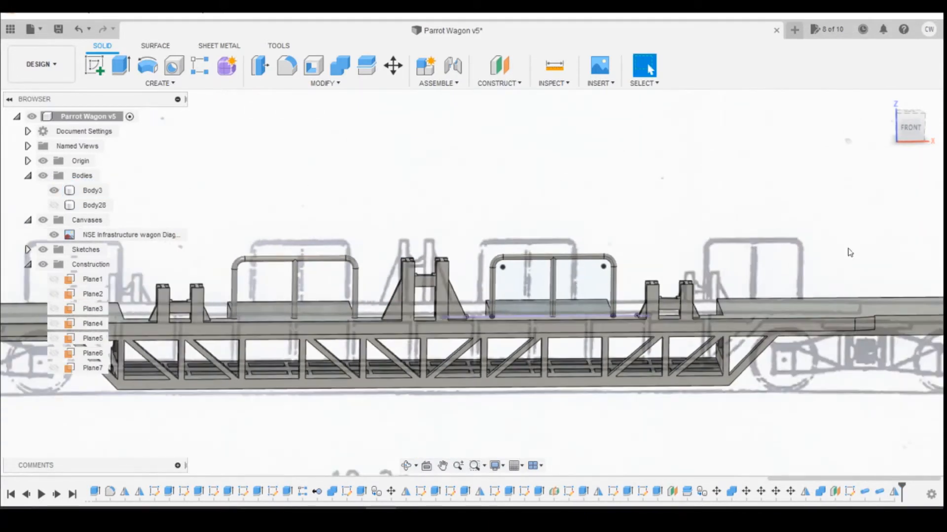
Step: Create a copy of the wagon body Body3 moved 37 mm in the Y direction
left_click(899, 115)
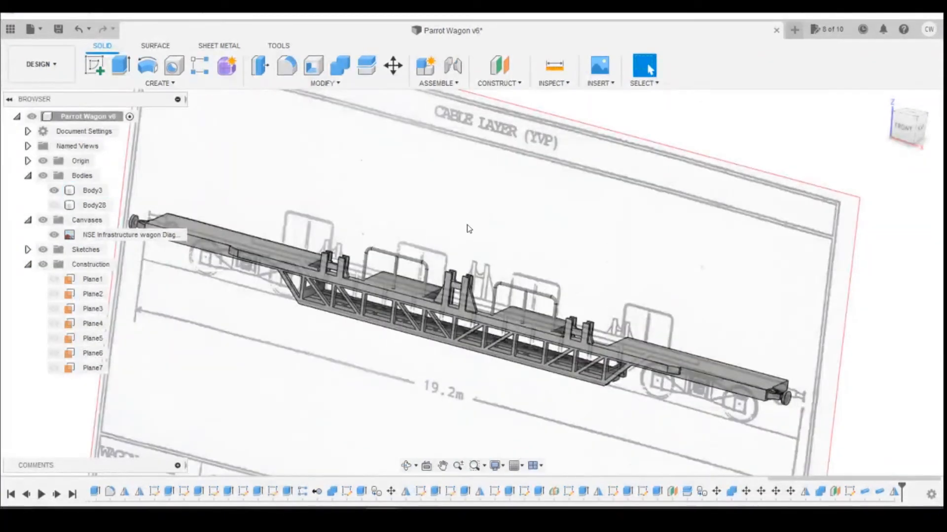
right_click(89, 191)
left_click(98, 198)
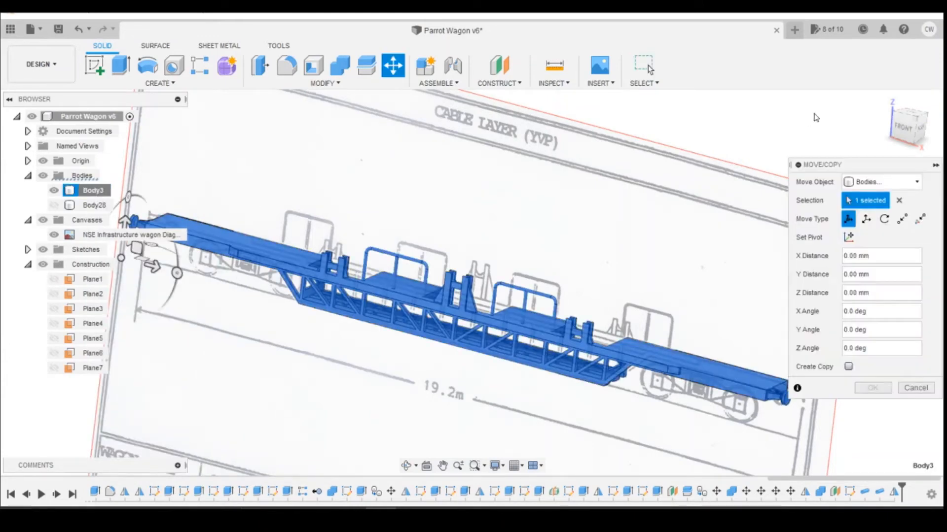
left_click(919, 133)
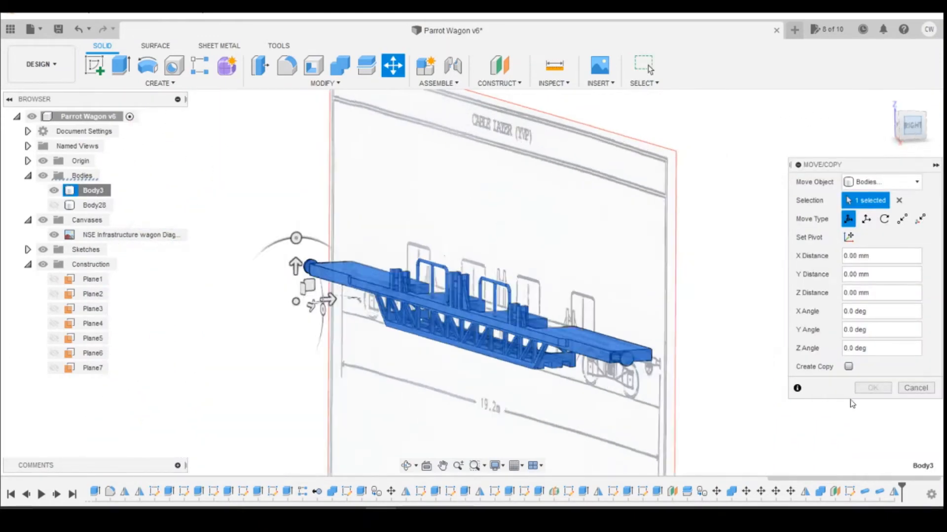
left_click(848, 366)
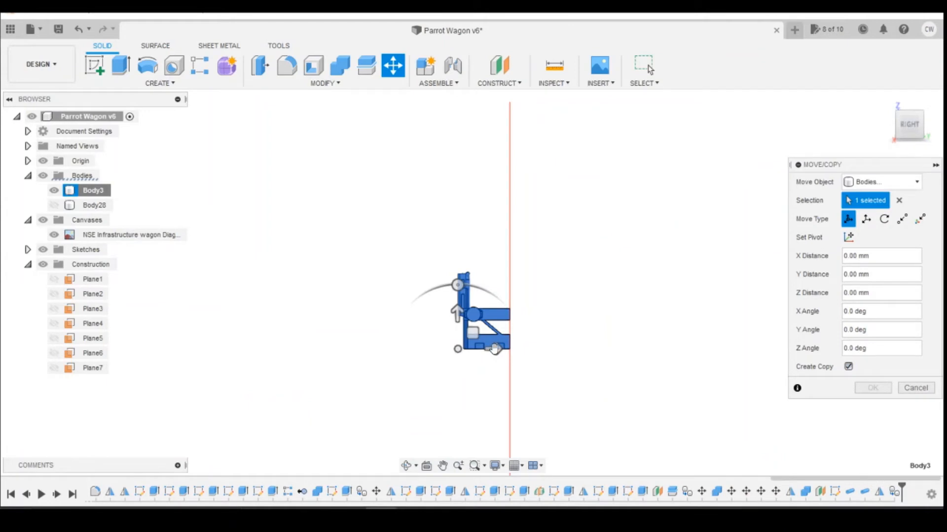
left_click_drag(494, 349, 719, 347)
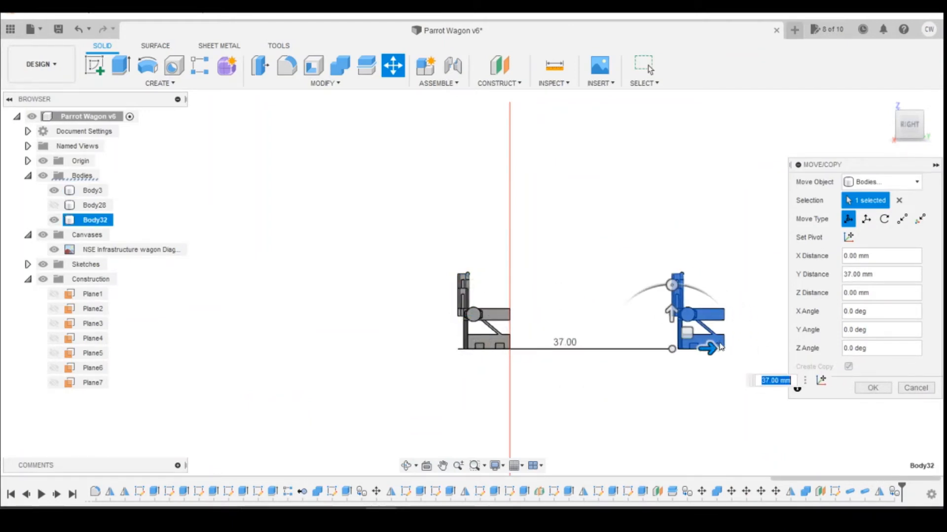
left_click(877, 390)
Step: Hide the copied body Body32 and compare the remaining wagon body with the diagram from the front
mouse_move(912, 129)
left_mouse_down()
mouse_move(944, 143)
mouse_move(877, 149)
mouse_move(906, 134)
left_mouse_up()
left_click(893, 138)
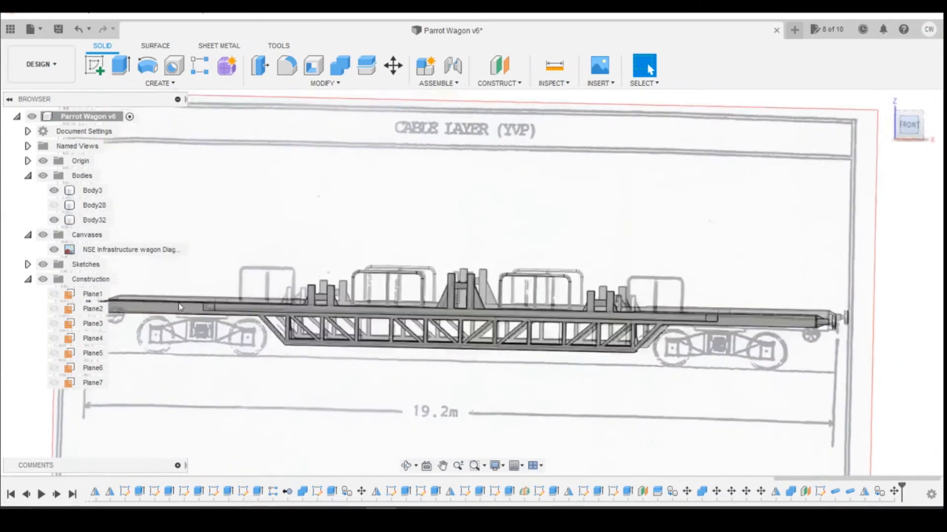
left_click(331, 346)
scroll(348, 360, "down", 2)
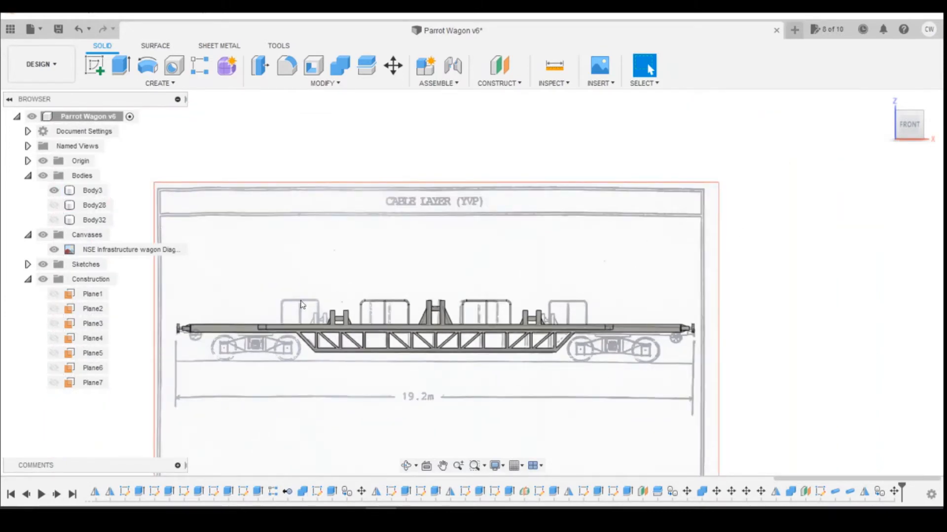
scroll(315, 338, "up", 3)
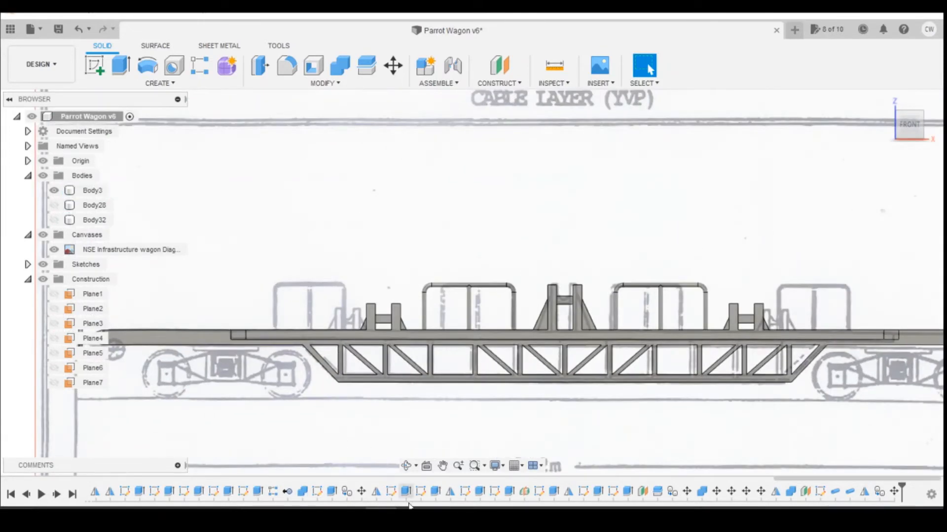
Step: Switch to the reference photograph of the cable wagon and examine the arrangement of its handrails
mouse_move(413, 518)
left_click(448, 485)
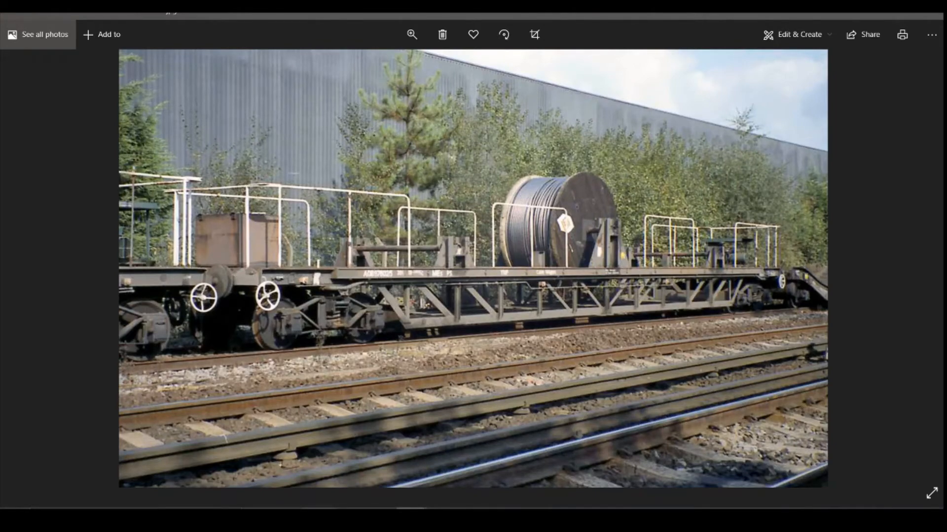
mouse_move(320, 517)
left_click(468, 461)
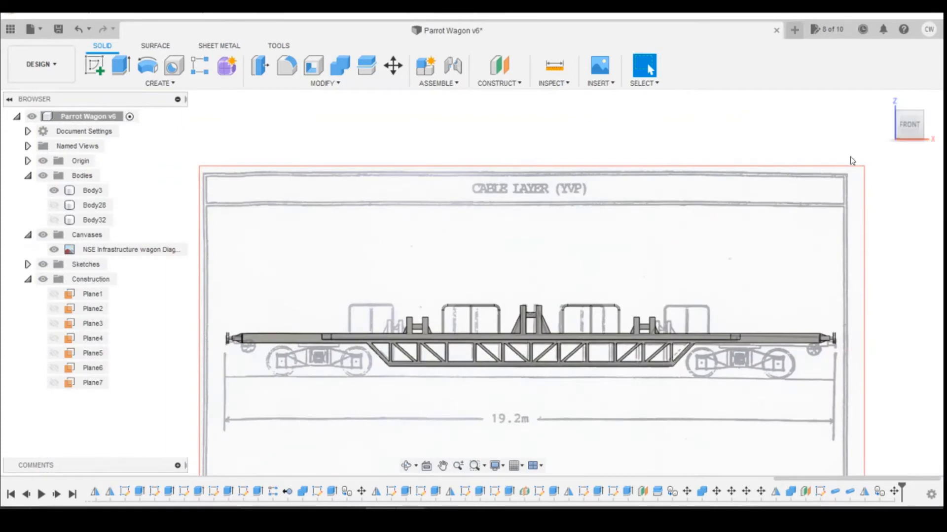
left_click(53, 382)
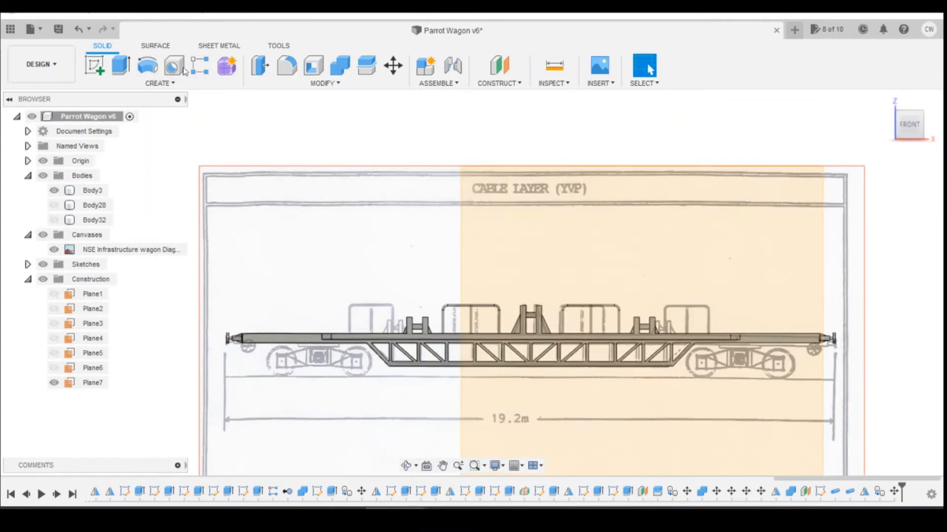
left_click(207, 68)
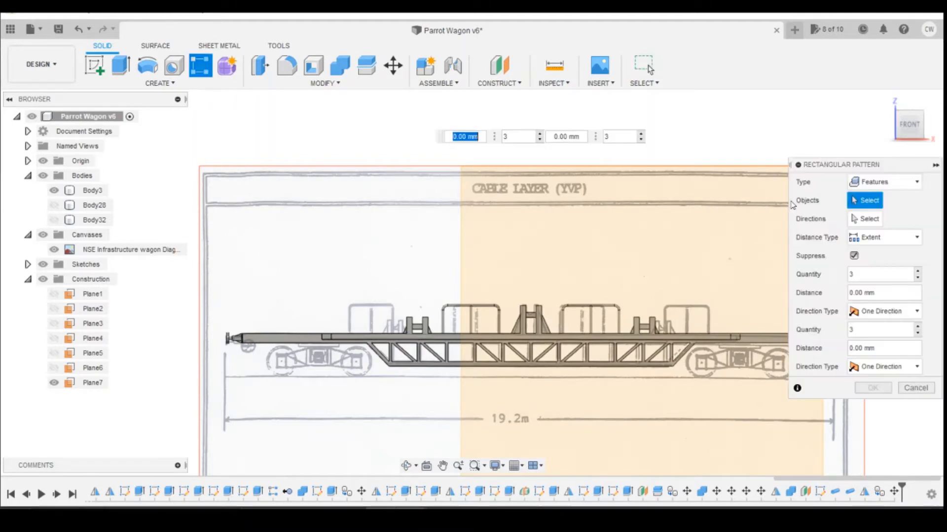
left_click(918, 390)
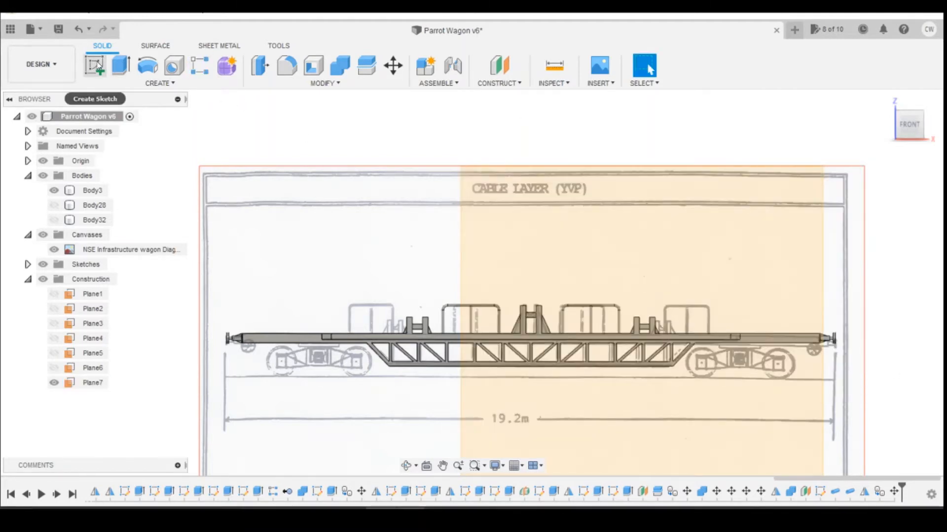
middle_click_drag(468, 277, 697, 354, "shift")
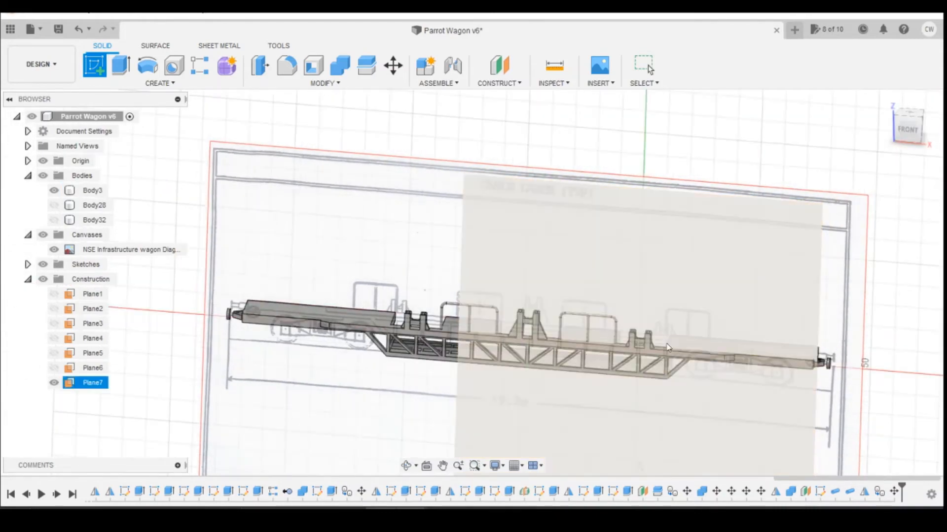
mouse_move(411, 508)
left_click(443, 459)
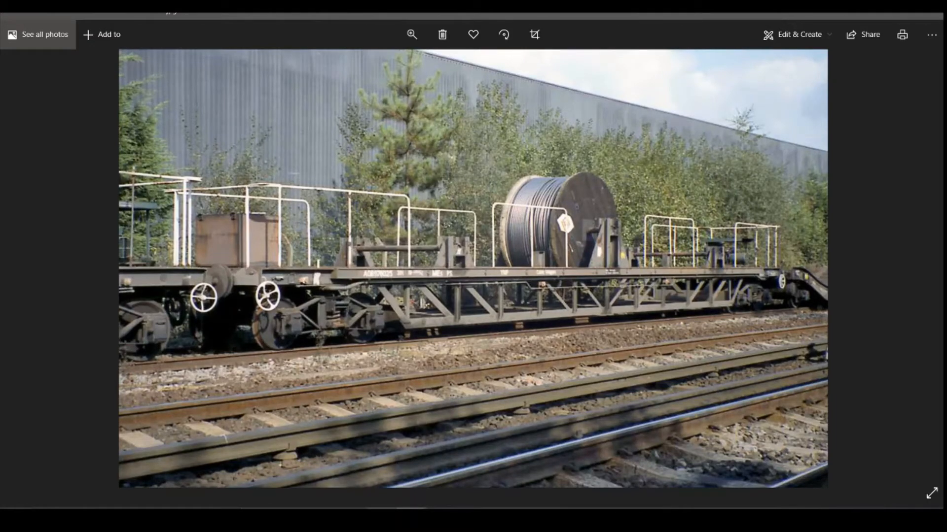
mouse_move(381, 510)
left_click(380, 465)
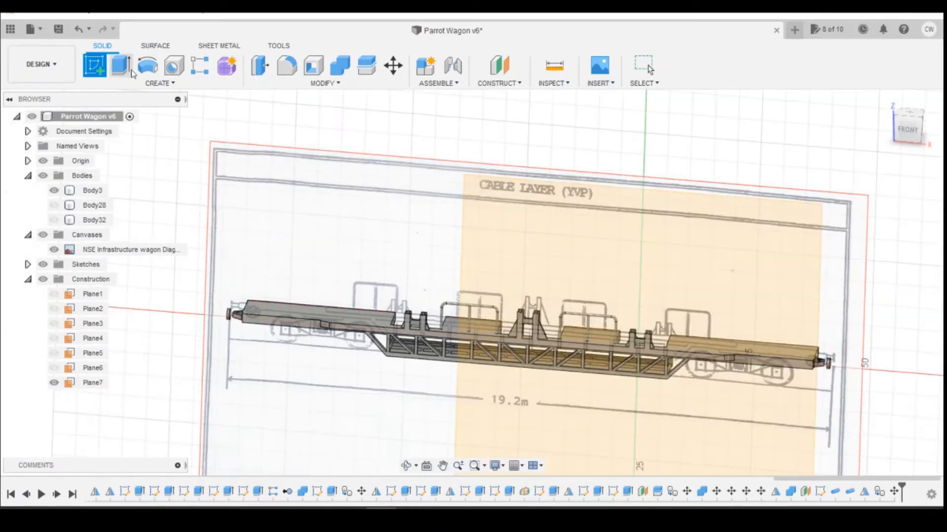
scroll(523, 330, "up", 5)
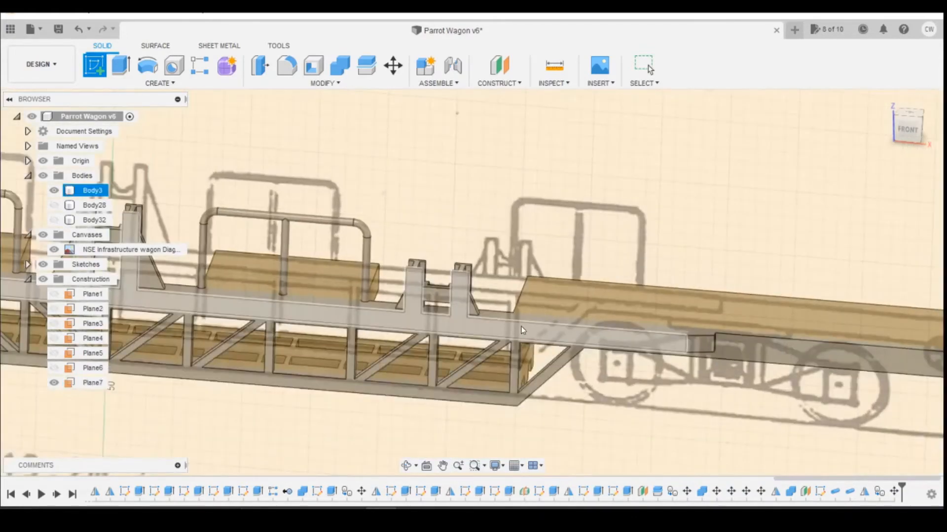
key("Escape")
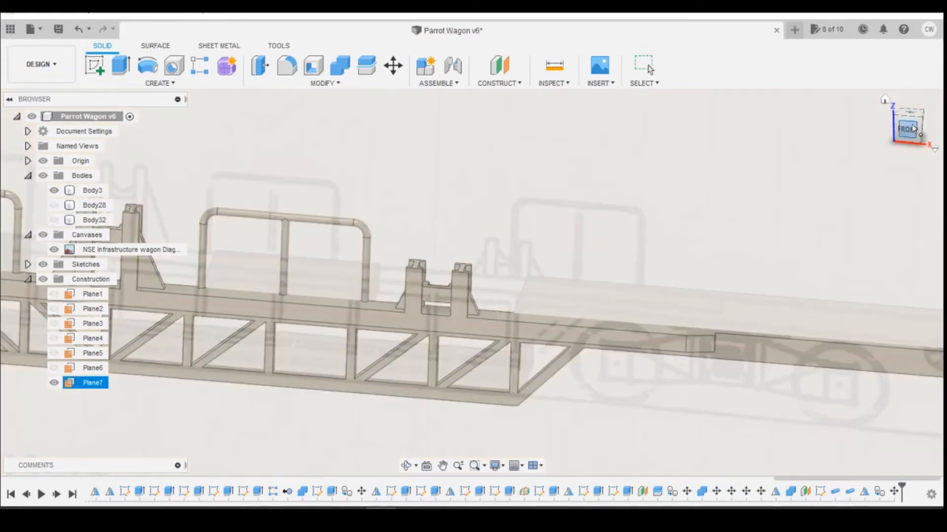
Step: Hide Plane7 and examine the wagon's deck and openings around the handrail from the rear
left_click_drag(912, 126, 877, 123)
middle_click_drag(472, 283, 475, 327, "shift")
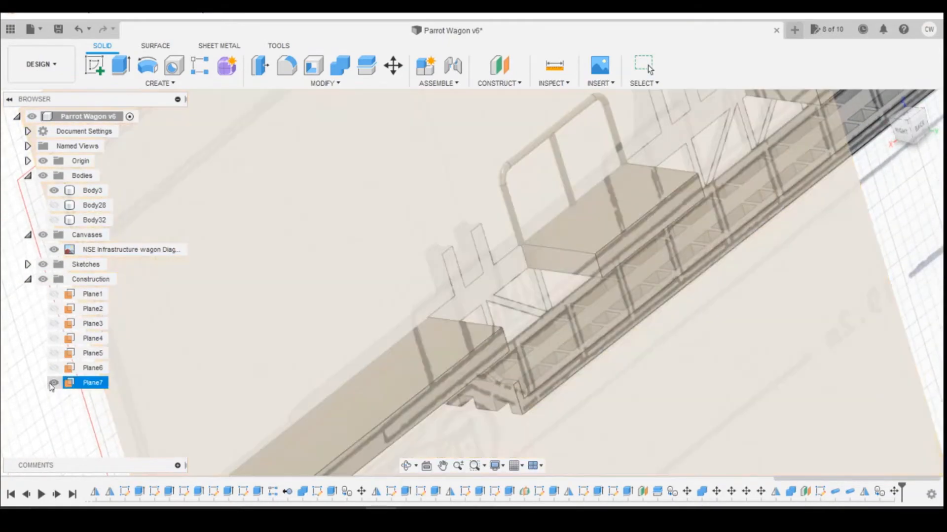
left_click(53, 383)
left_click(442, 341)
left_click(649, 349)
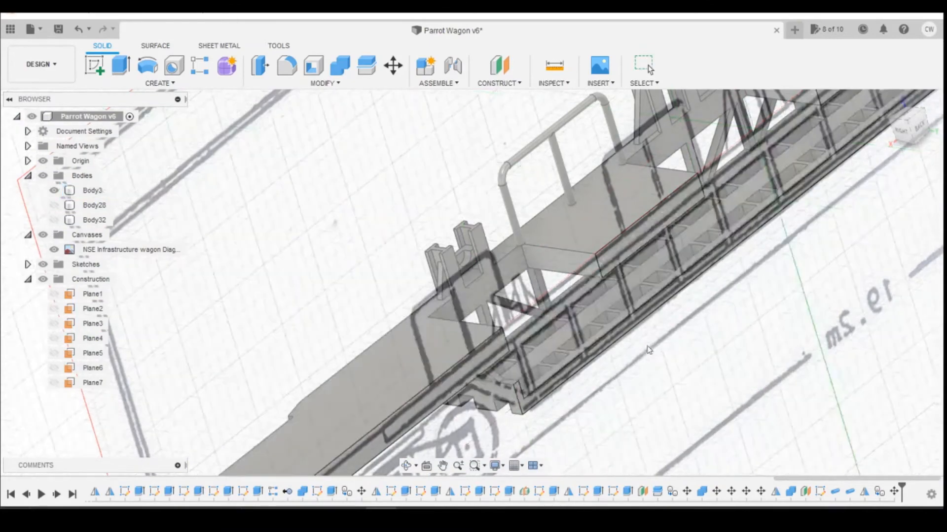
Step: Start a sketch on Plane7 and project the short deck-opening edge beside the outer support into it
left_click(53, 382)
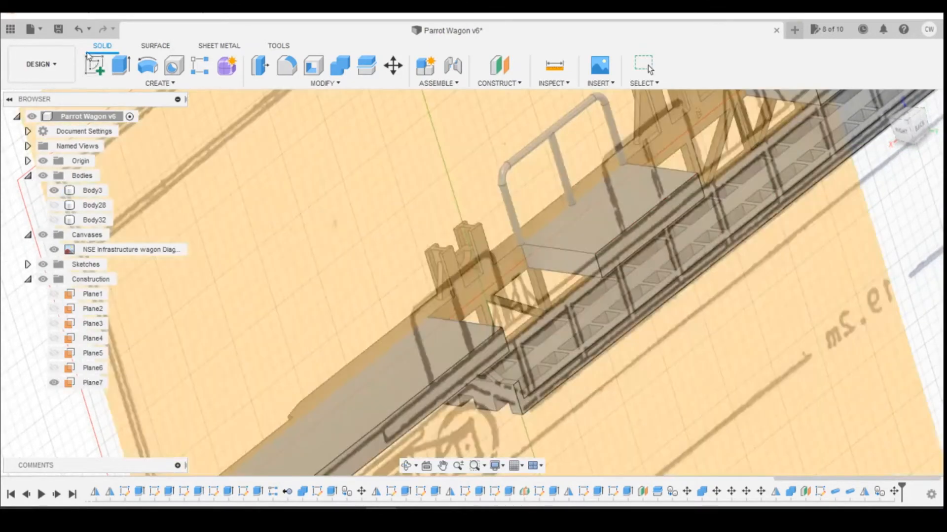
left_click(345, 264)
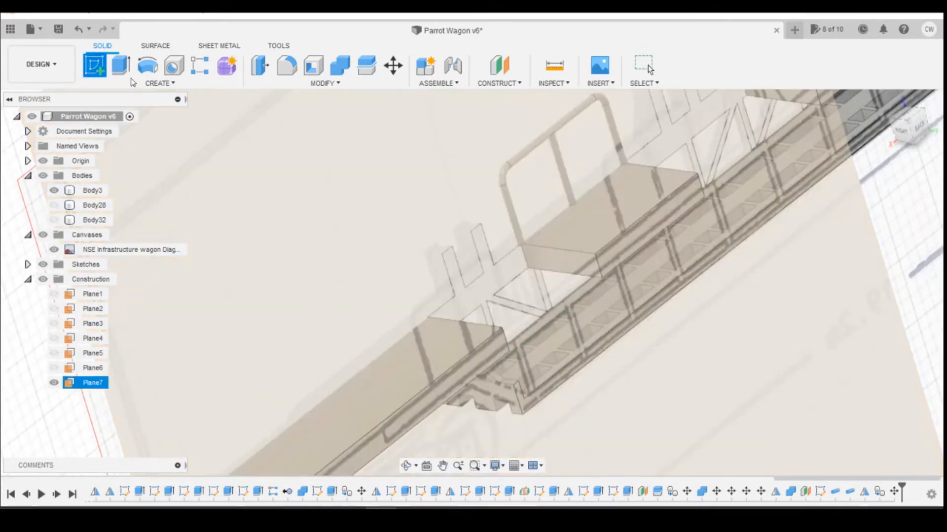
left_click(94, 66)
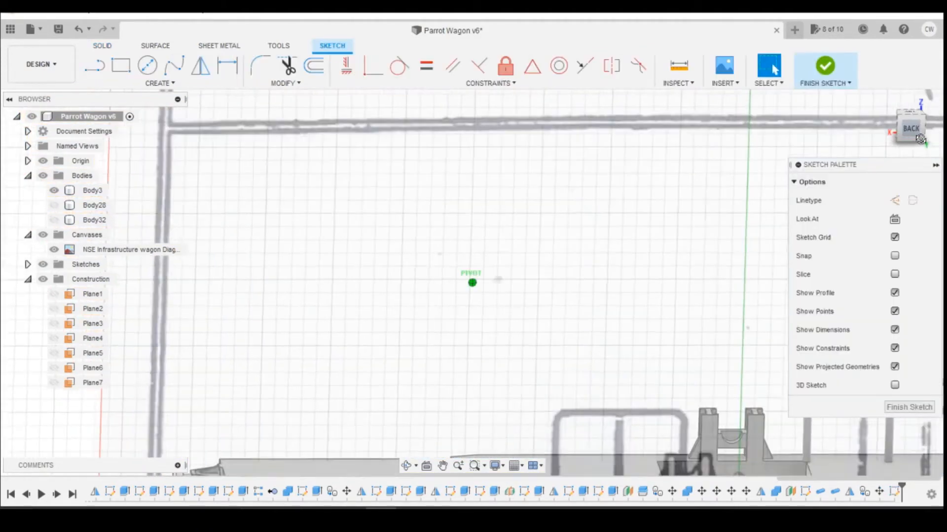
middle_click_drag(920, 139, 907, 178, "shift")
key("p")
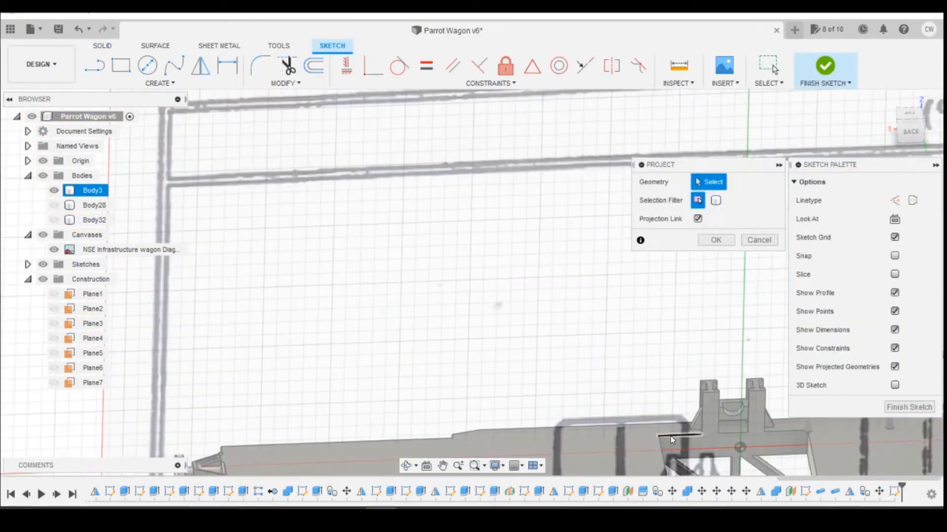
left_click(671, 437)
left_click(716, 240)
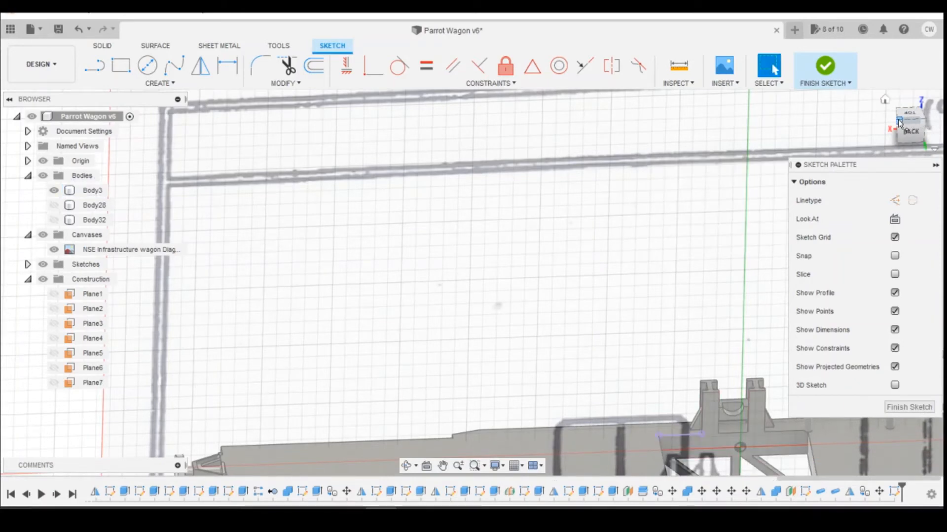
Step: Draw a 6 mm vertical handrail line up from the projected edge's outer end and begin a horizontal line at its top
left_click(898, 122)
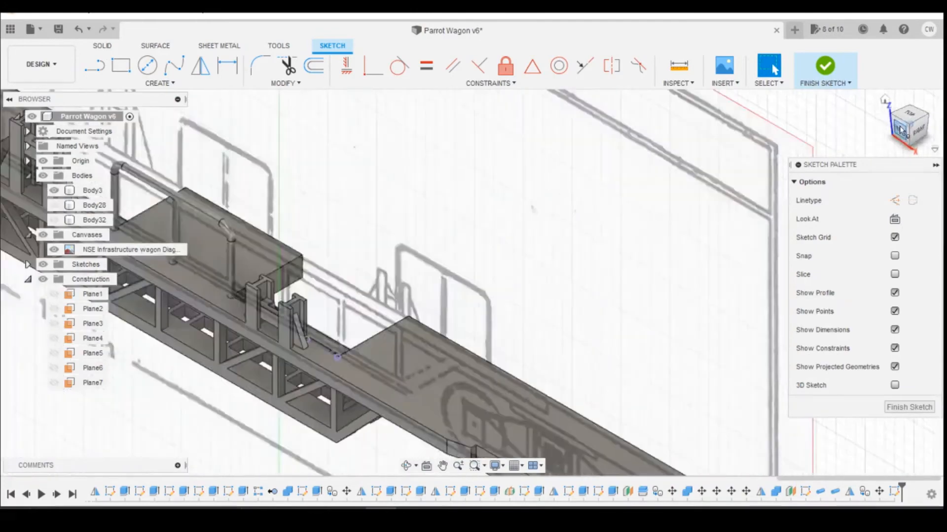
left_click(902, 126)
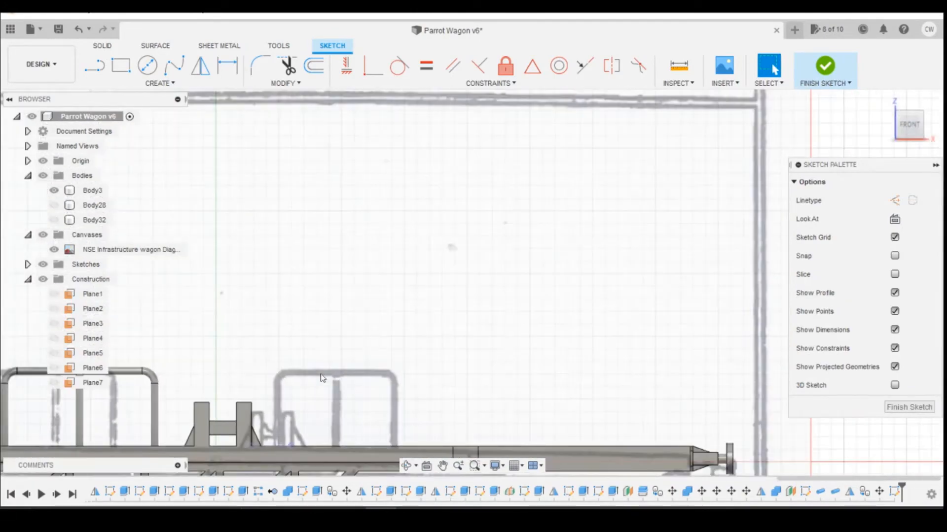
scroll(331, 346, "down", 2)
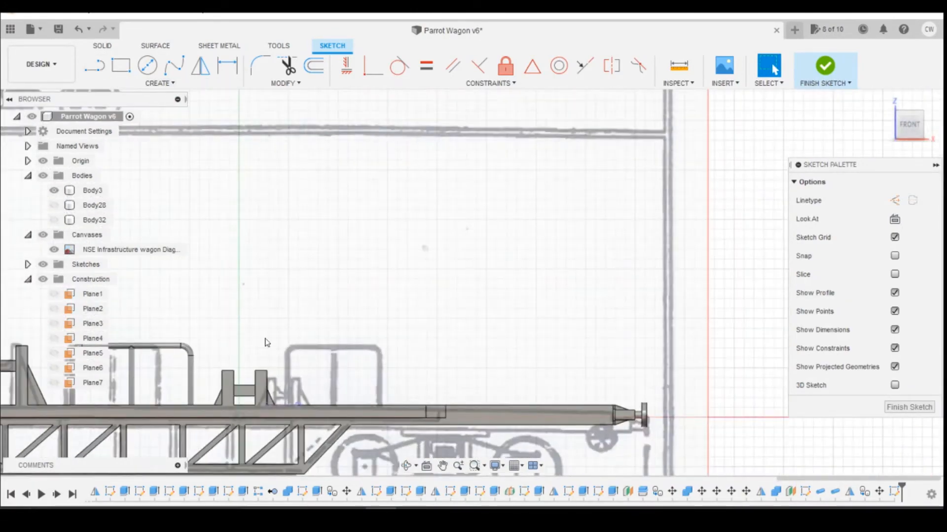
left_click(94, 65)
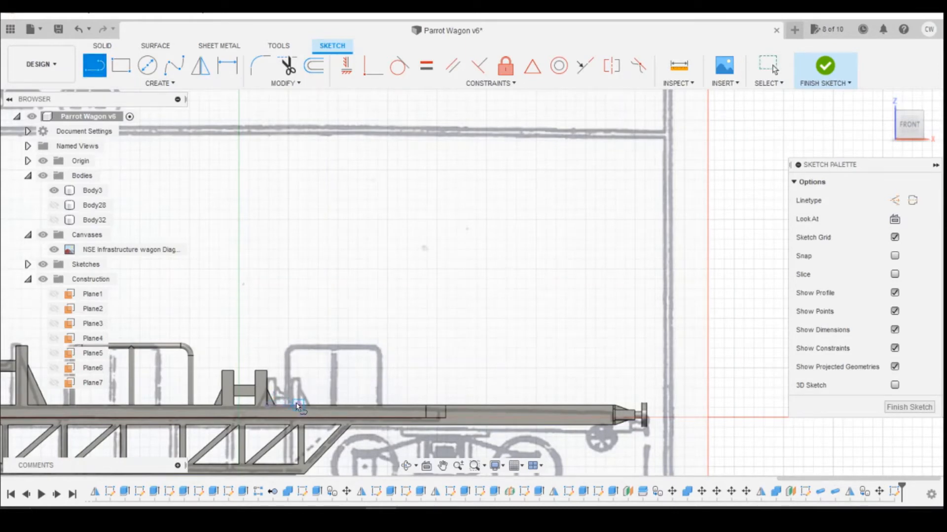
left_click(298, 407)
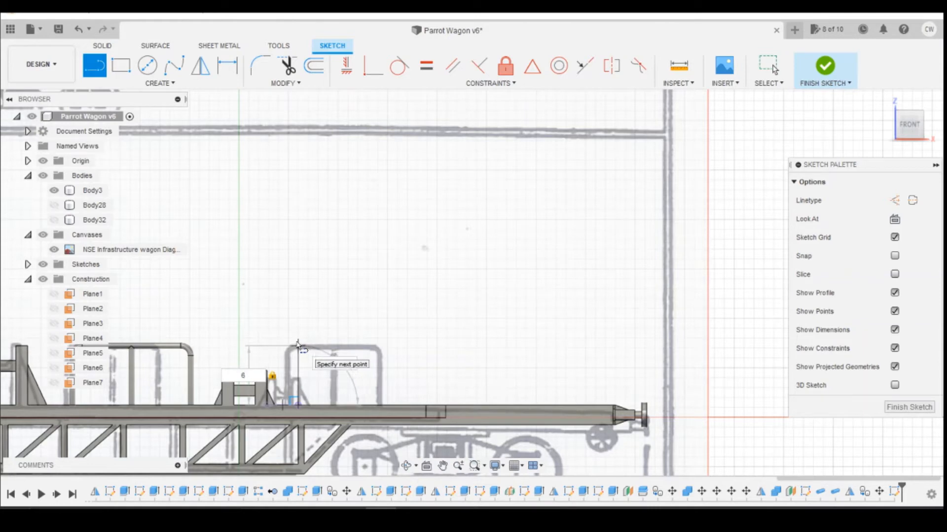
key("Return")
key("Escape")
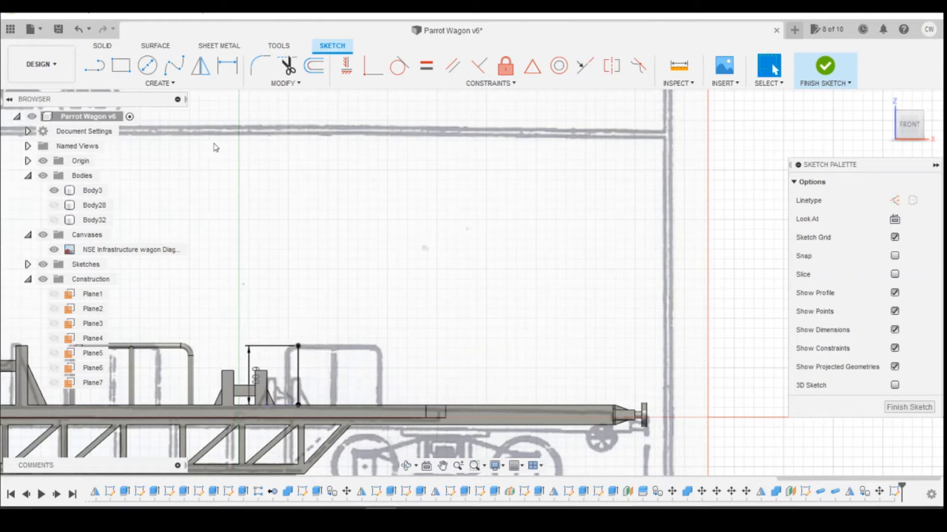
left_click(92, 60)
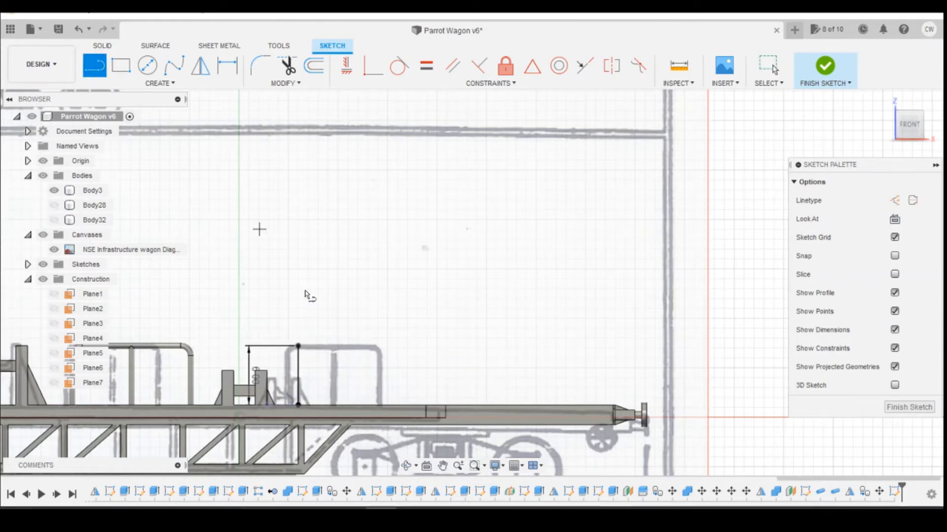
left_click(297, 347)
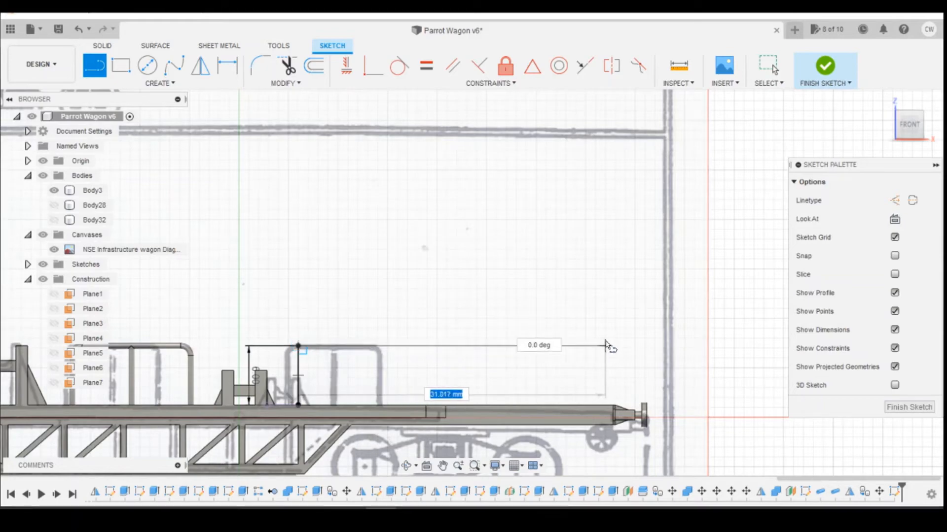
Step: Browse the reference photographs of the cable wagons and examine how the end handrails run along the deck
left_click(465, 456)
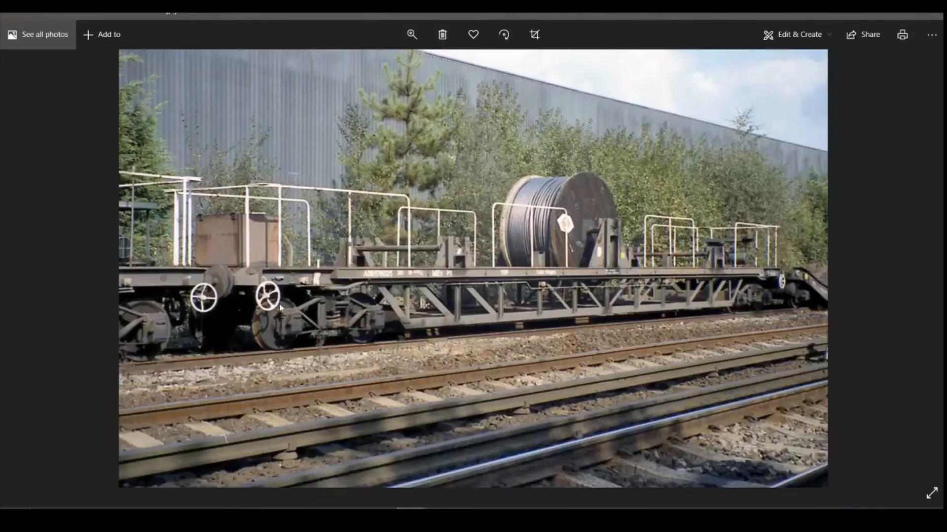
key("Right")
key("Left")
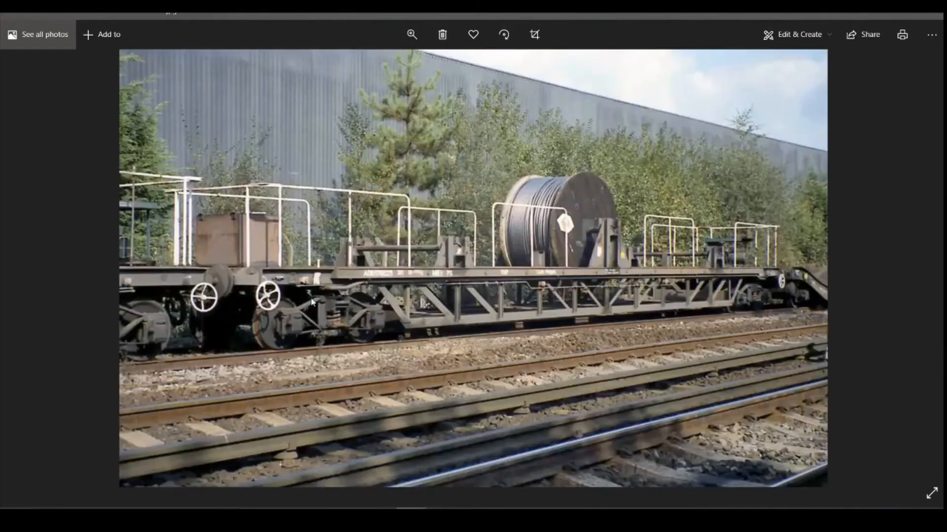
key("Right")
key("Right")
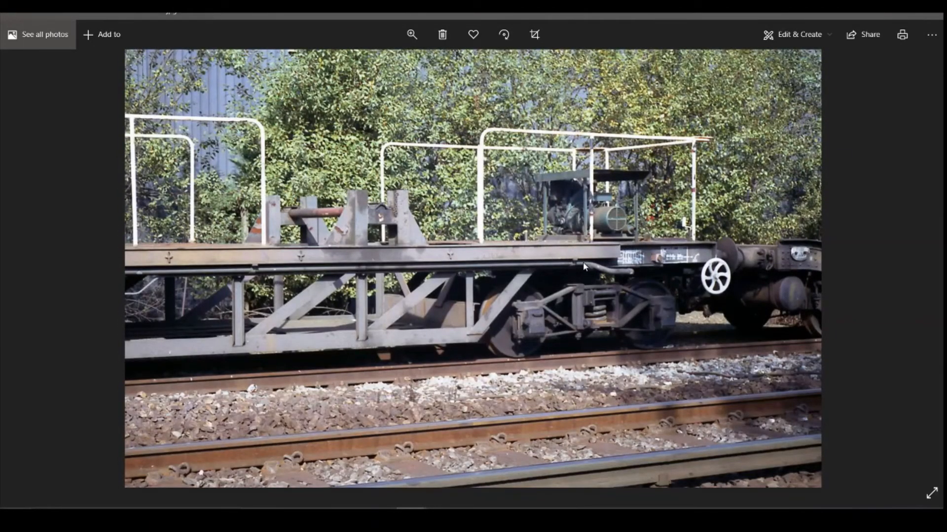
key("Right")
key("Right")
key("Right")
key("Right")
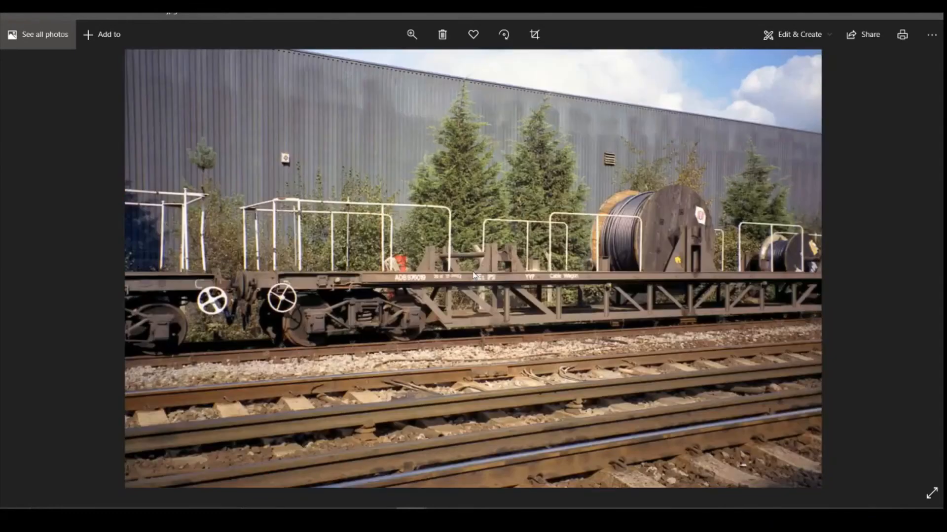
key("Right")
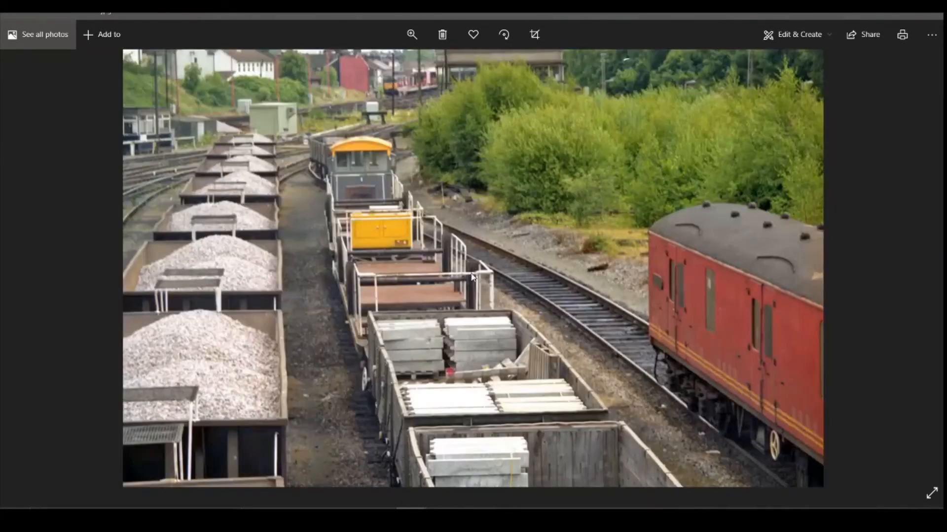
key("Right")
key("Right")
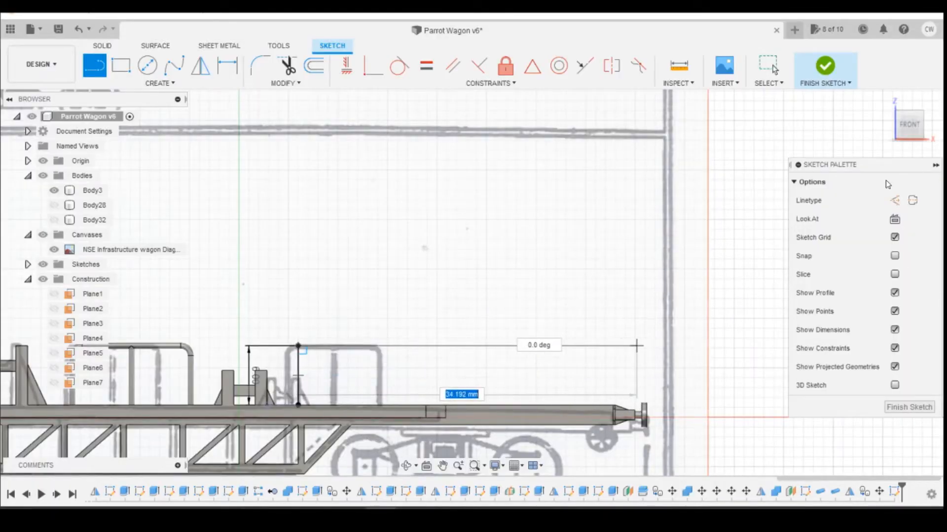
Step: Finish the horizontal handrail line about 31 mm long toward the wagon end and project the deck's end edge into the sketch
left_click(608, 345)
key("Escape")
key("p")
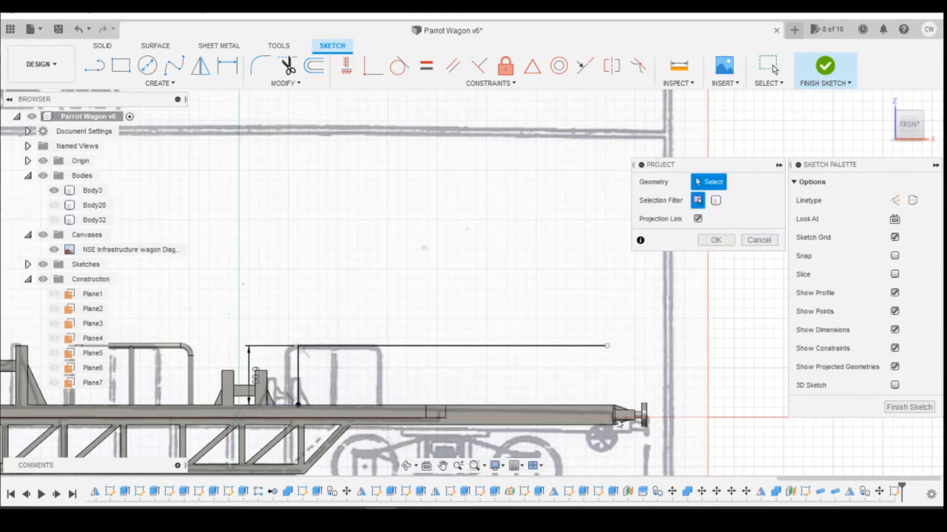
left_click_drag(907, 127, 894, 141)
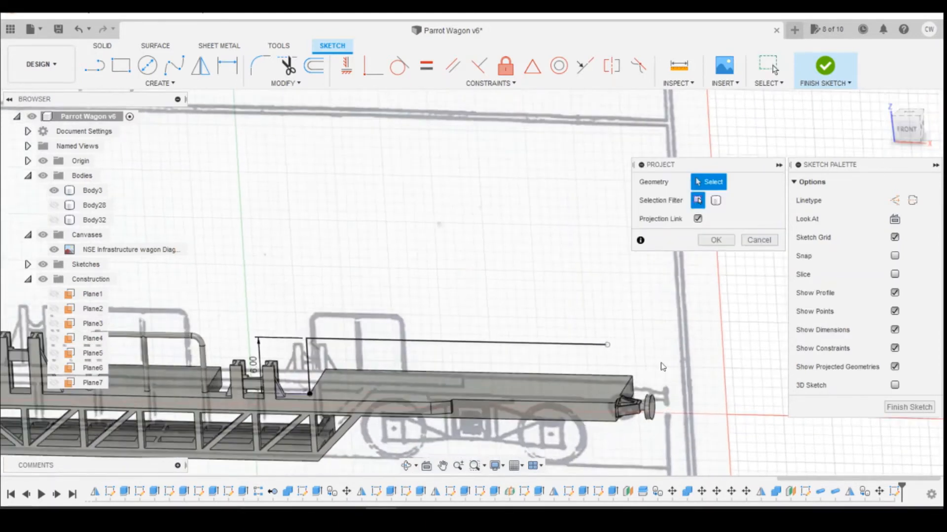
left_click(623, 393)
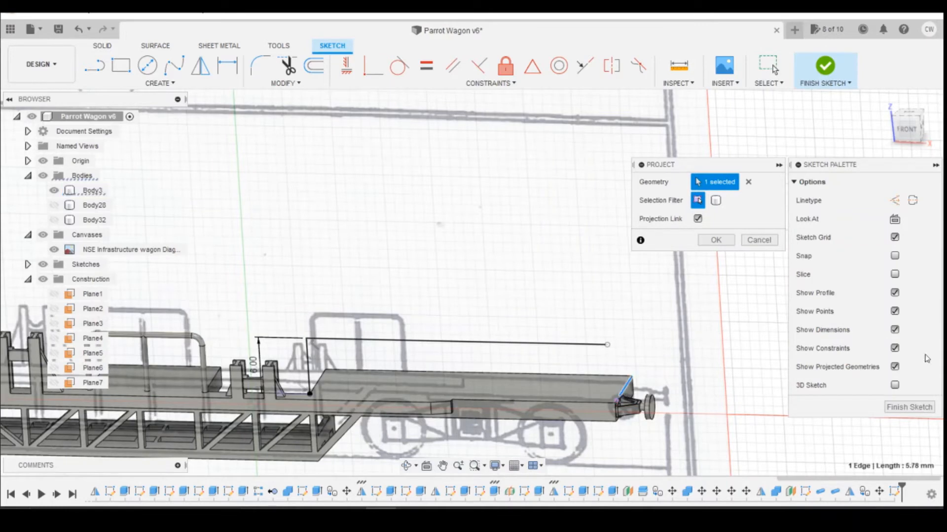
left_click(715, 239)
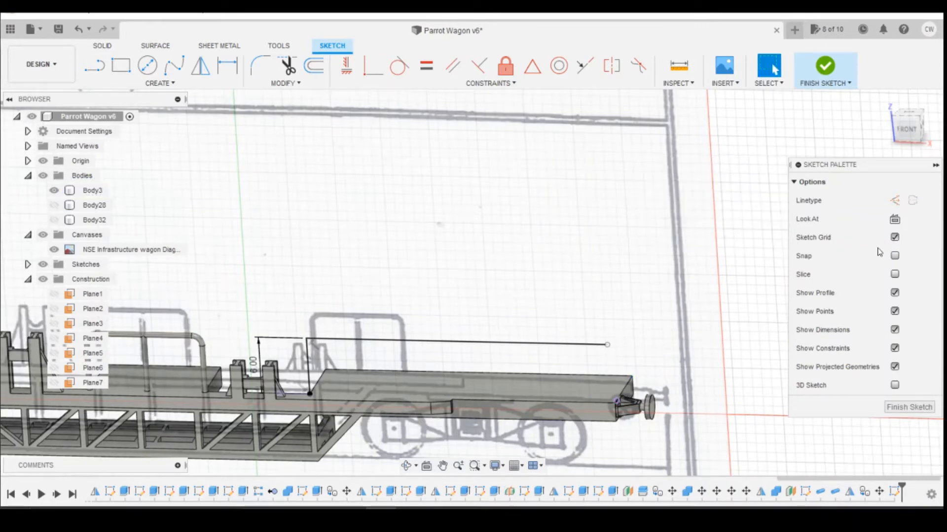
Step: Try to align the horizontal handrail line's outer endpoint vertically with the projected deck end point
left_click(903, 132)
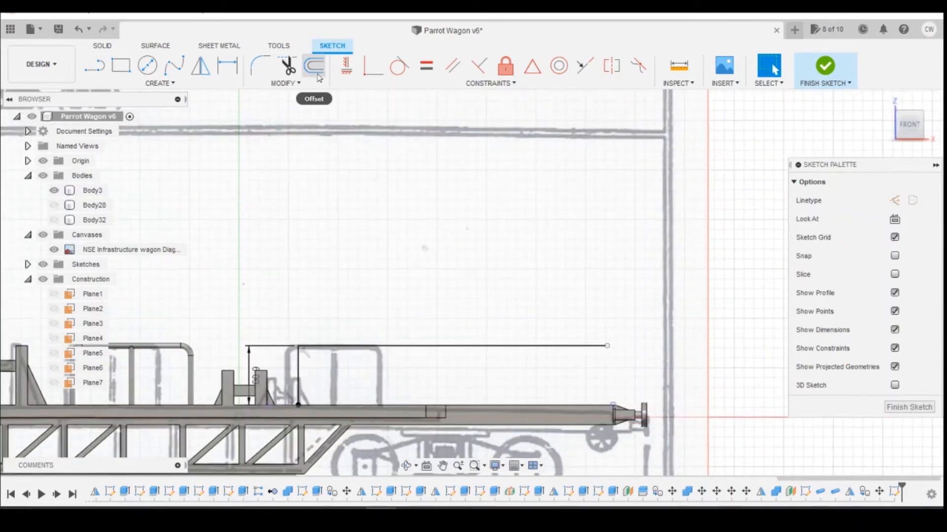
left_click(347, 66)
left_click(607, 346)
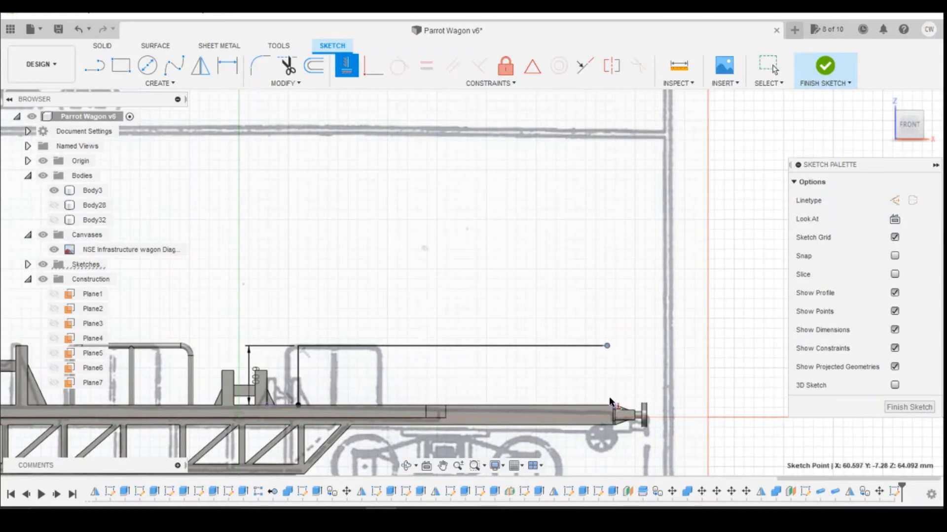
left_click(614, 405)
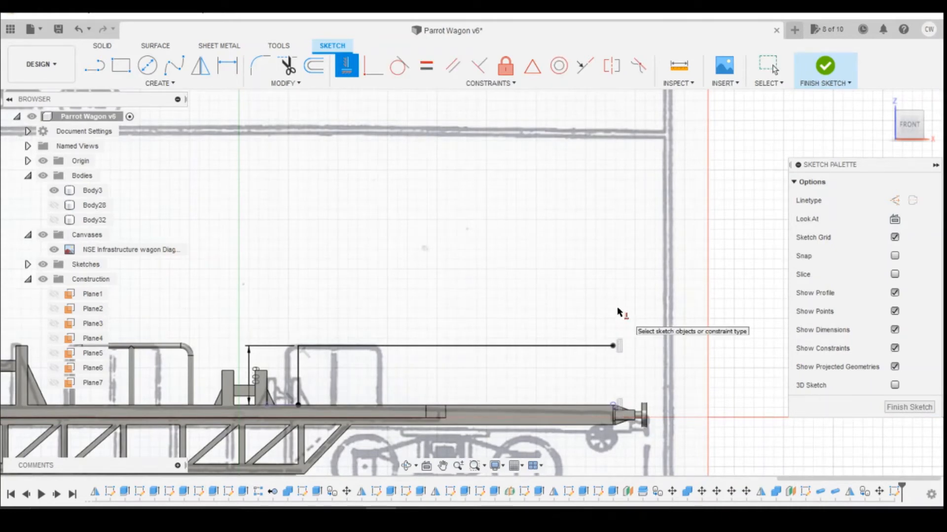
key("Escape")
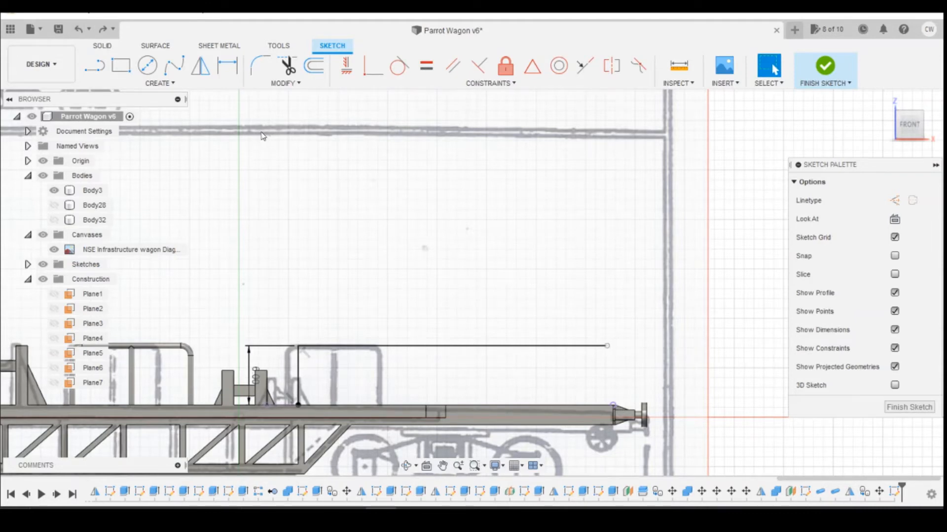
Step: Dimension the handrail's outer endpoint 0.4 mm horizontally from the projected deck end edge
key("p")
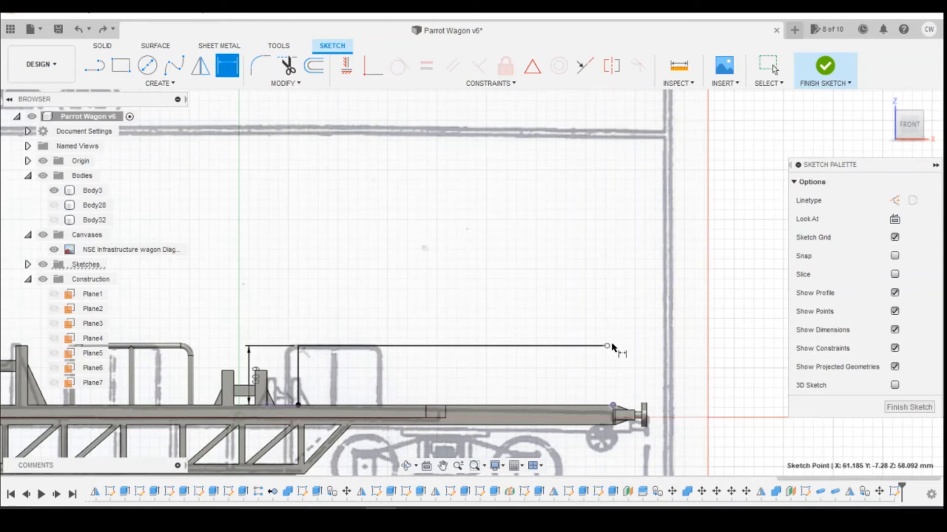
left_click(607, 346)
left_click(615, 296)
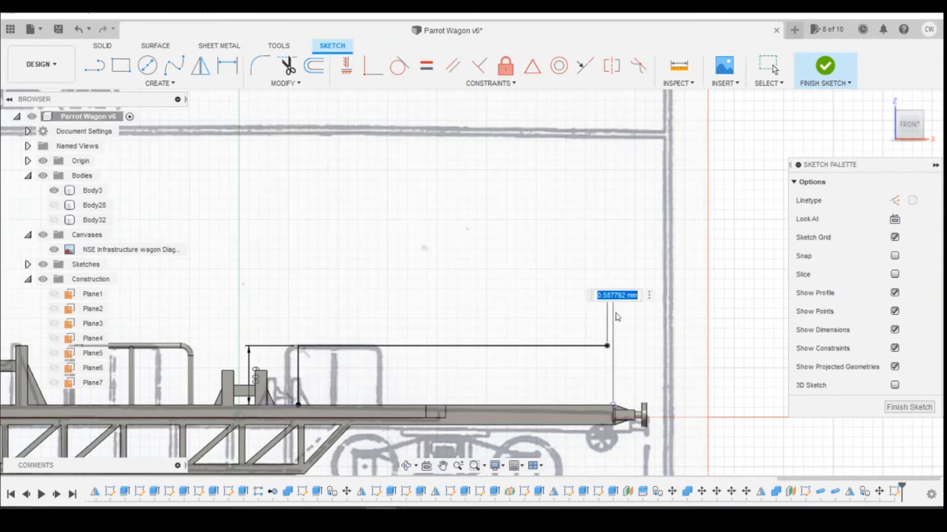
type("0.4")
key("Return")
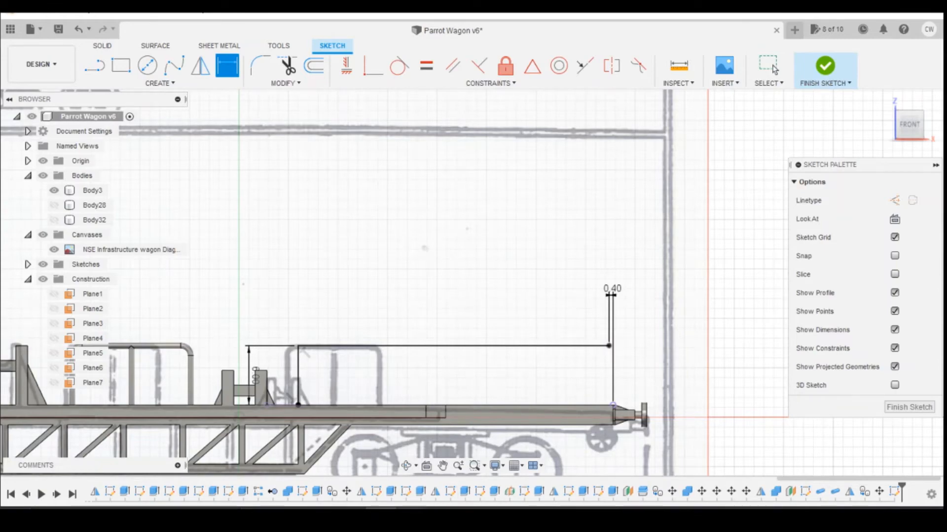
Step: Check the end handrail posts in the wagon photograph and project the long side face of the deck into the sketch
mouse_move(412, 516)
left_click(517, 487)
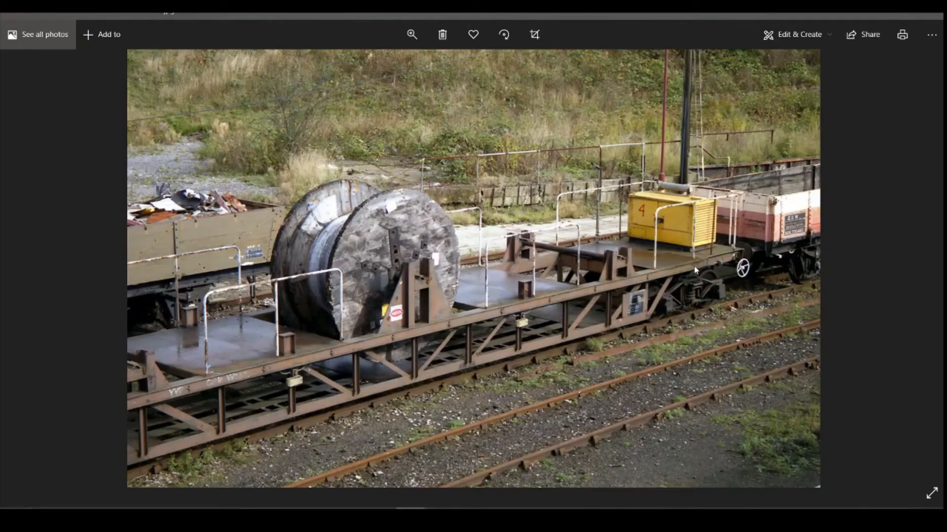
left_click(381, 517)
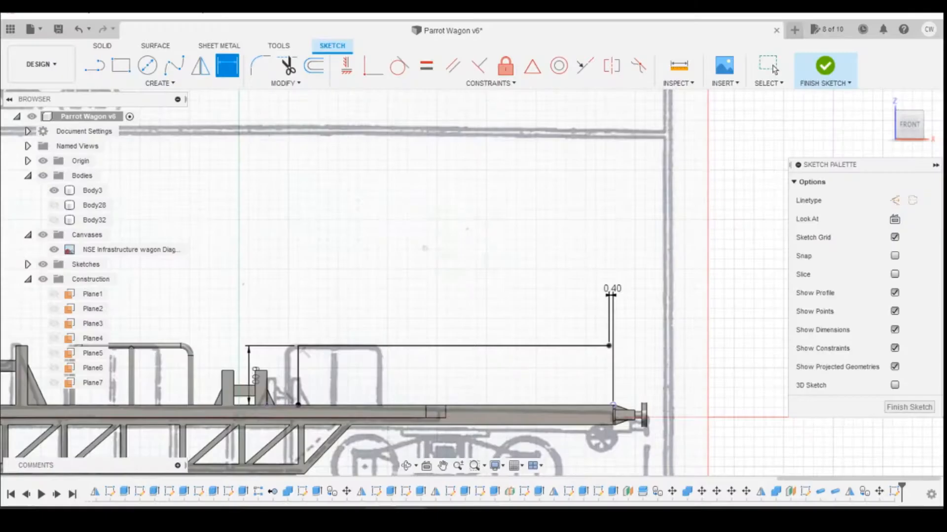
key("p")
left_click(425, 406)
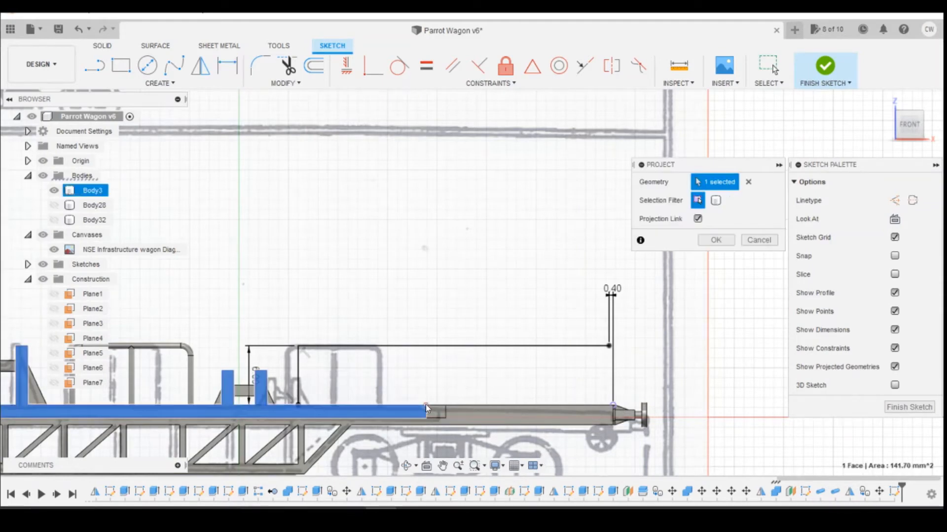
left_click(717, 241)
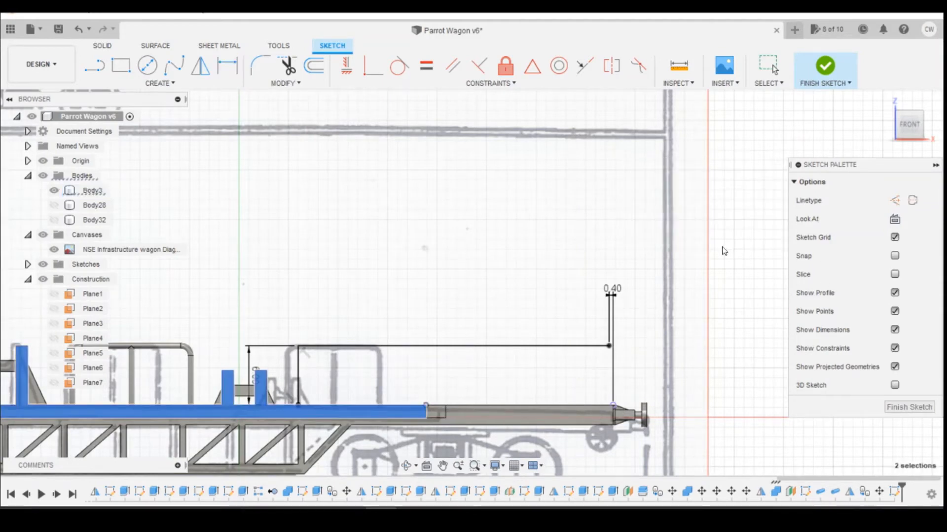
Step: Draw a vertical intermediate post from the projected side face's outer upper corner up to the horizontal handrail line
left_click(94, 65)
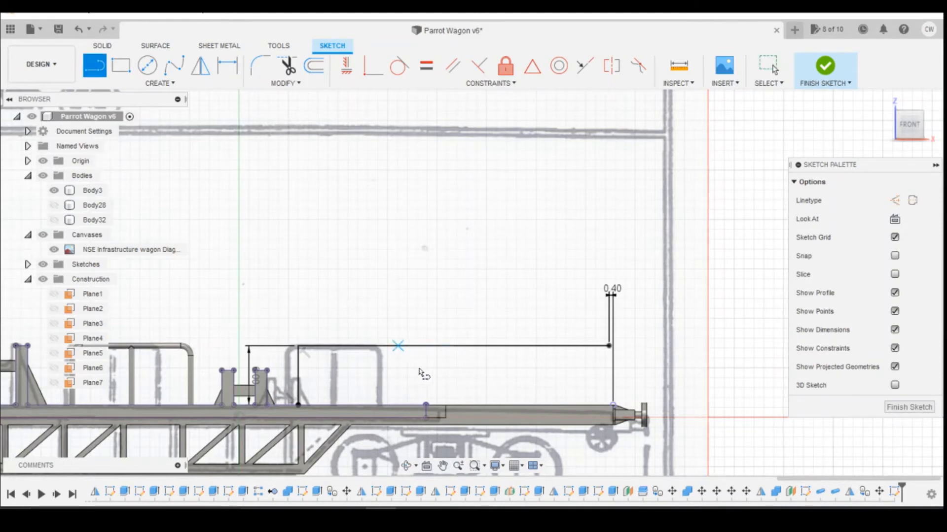
left_click(426, 406)
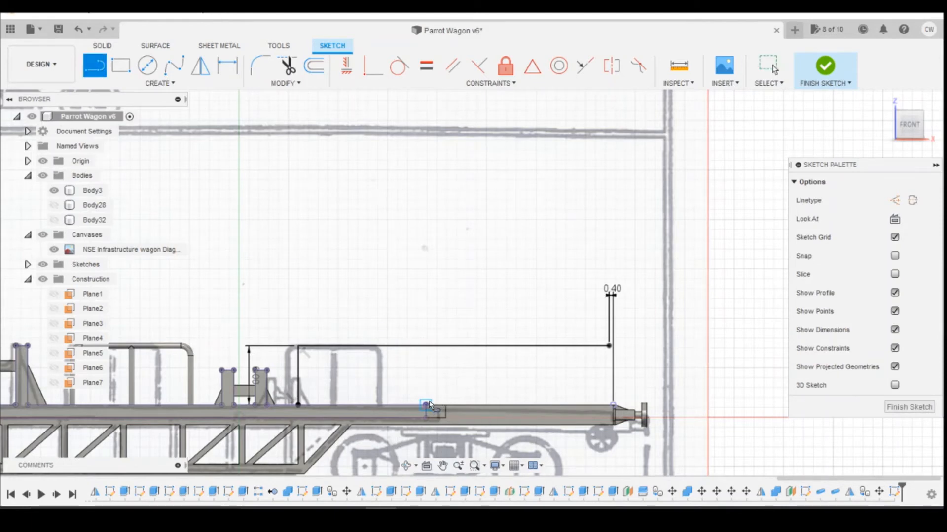
double_click(426, 346)
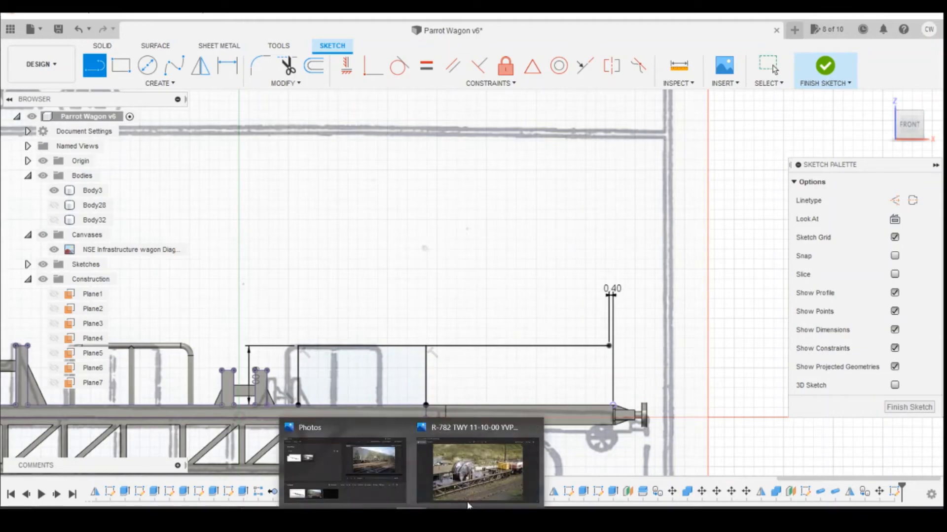
Step: Draw a vertical post from near the handrail's outer end down to the deck and set it 2 mm from the endpoint
left_click(482, 463)
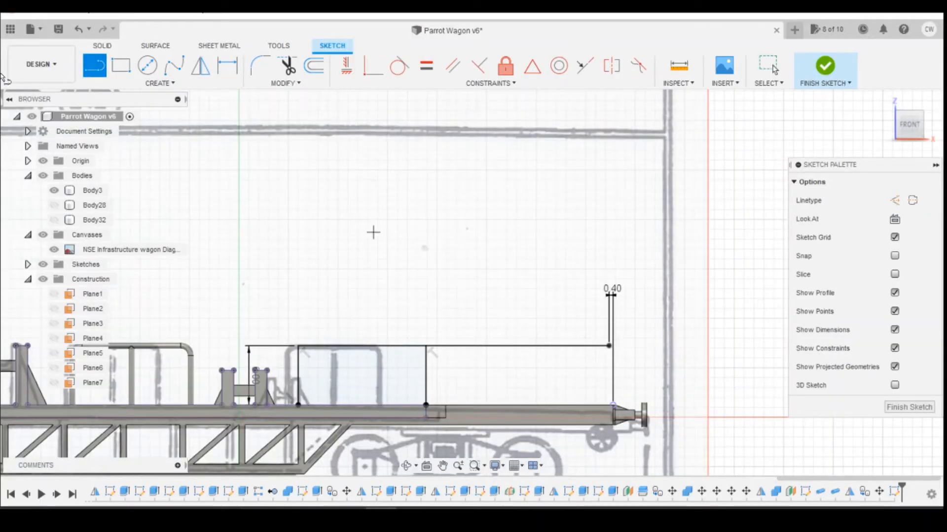
left_click(591, 346)
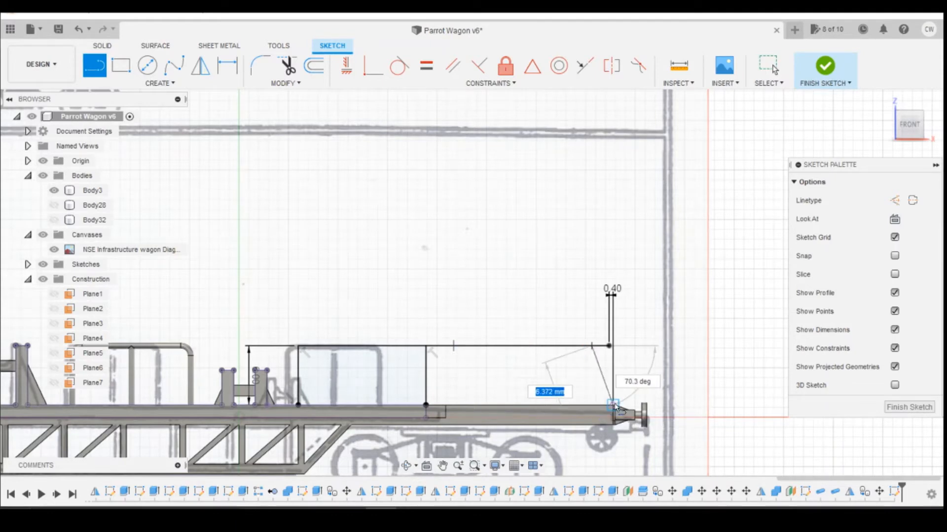
left_click(592, 404)
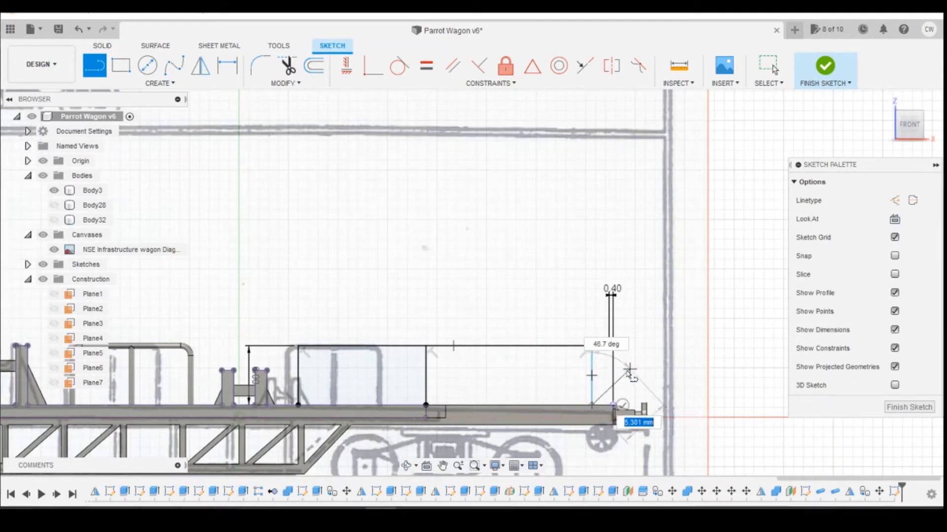
key("Escape")
key("d")
left_click(609, 346)
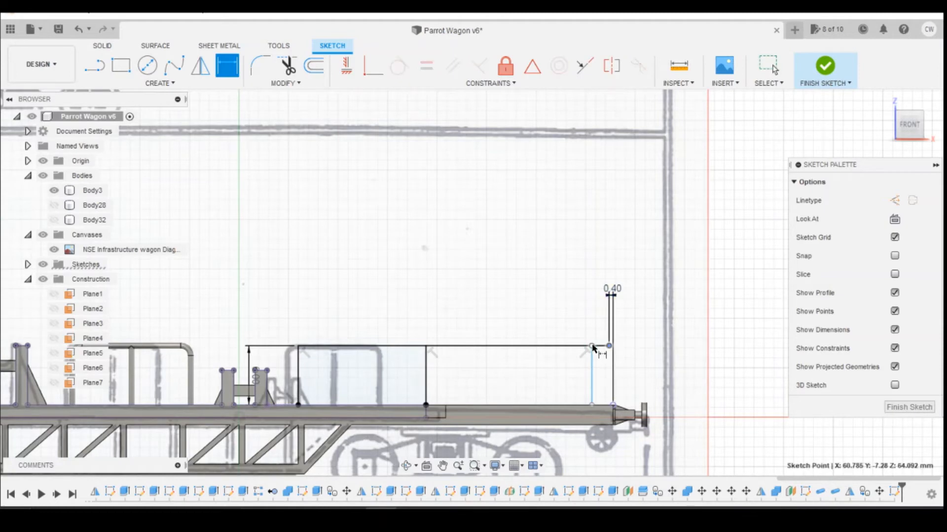
left_click(592, 346)
left_click(594, 327)
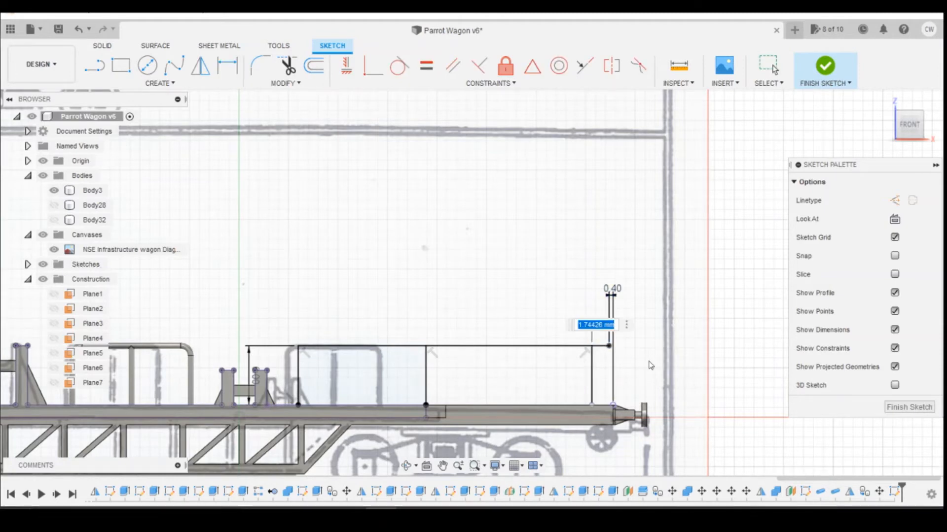
key("Return")
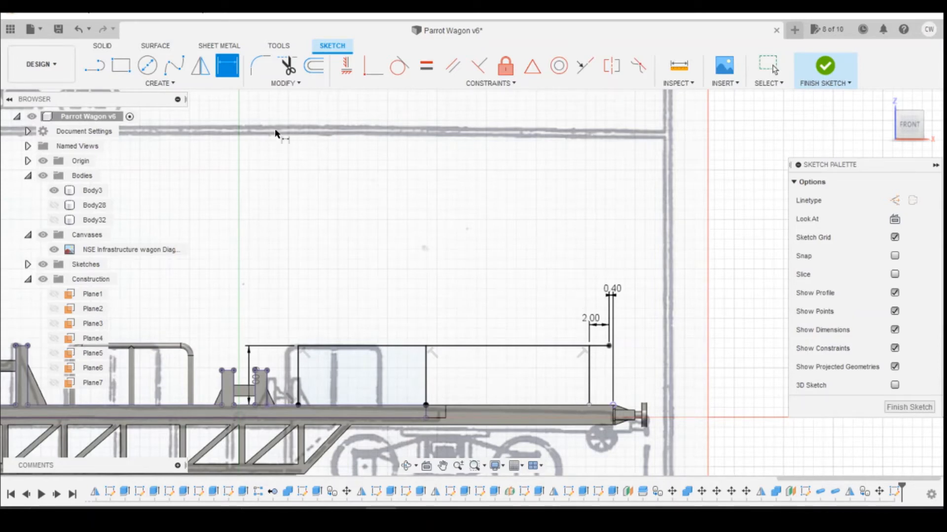
Step: Round the handrail's upper corner nearest the wagon centre with a 1 mm fillet and finish the sketch
key("f")
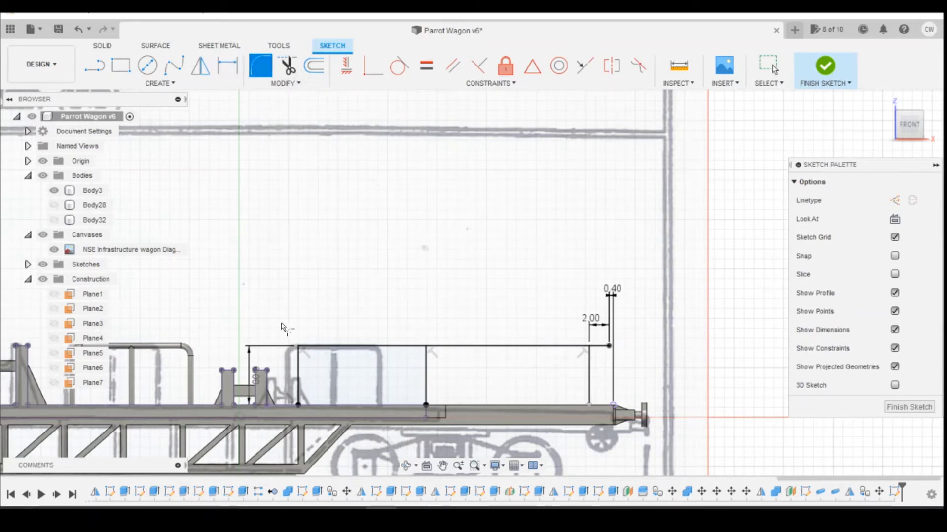
left_click(298, 347)
type("1")
key("Return")
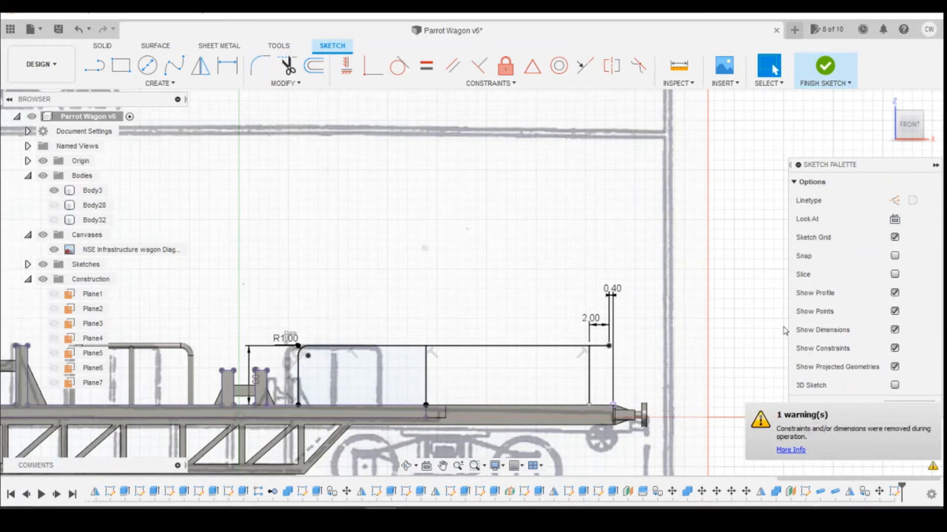
mouse_move(925, 136)
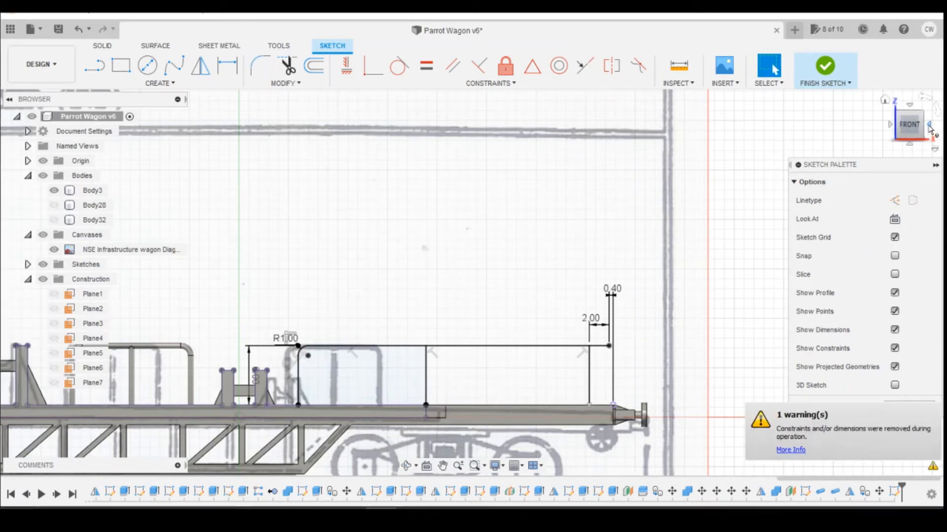
left_click(929, 129)
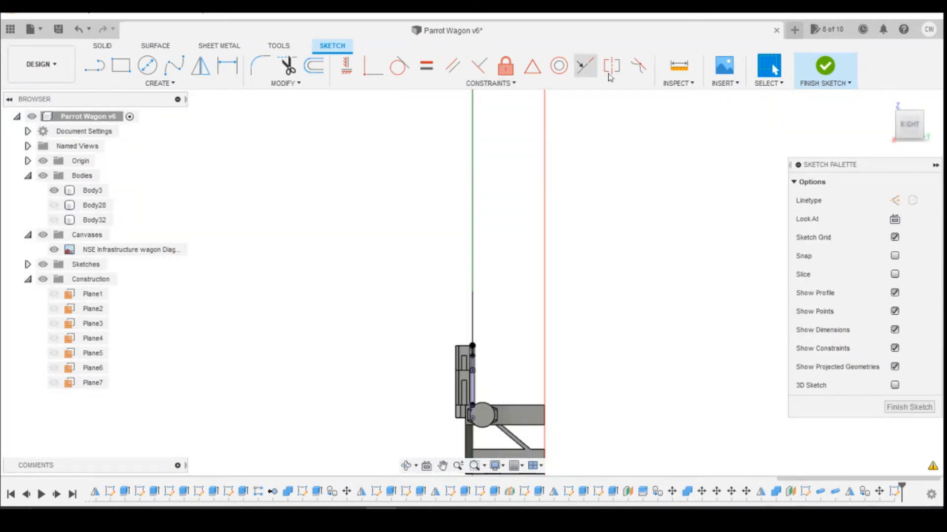
left_click(824, 67)
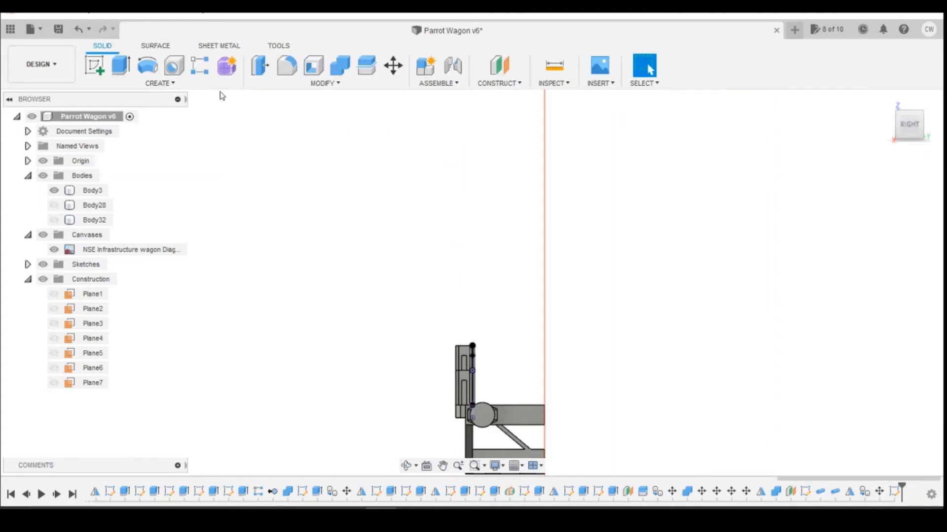
Step: Create a construction plane offset -0.4 mm from the deck's end face, level with the handrail's outer endpoint
left_click(94, 65)
left_click(499, 65)
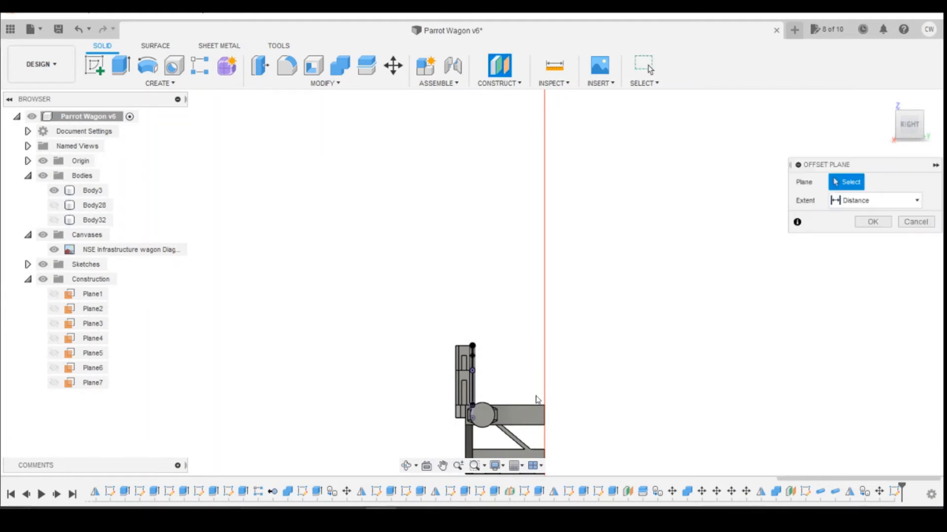
left_click(519, 413)
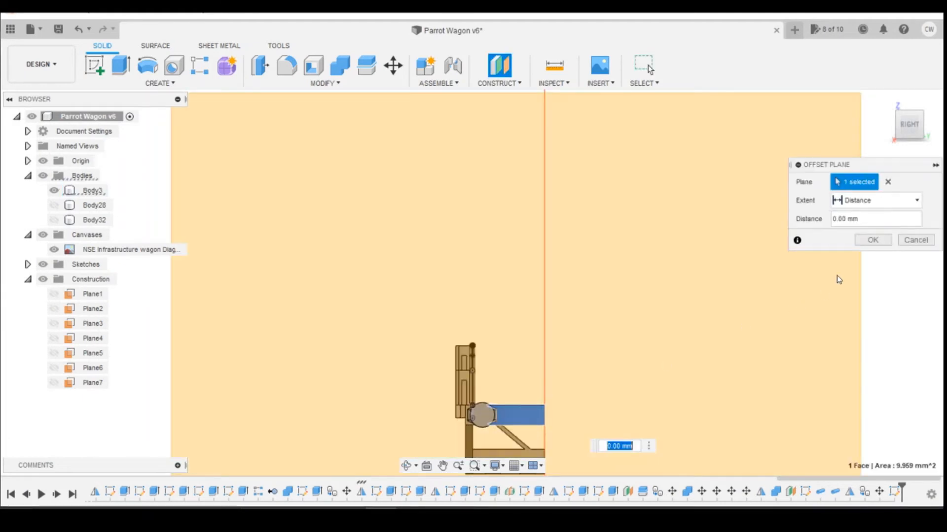
left_click(913, 129)
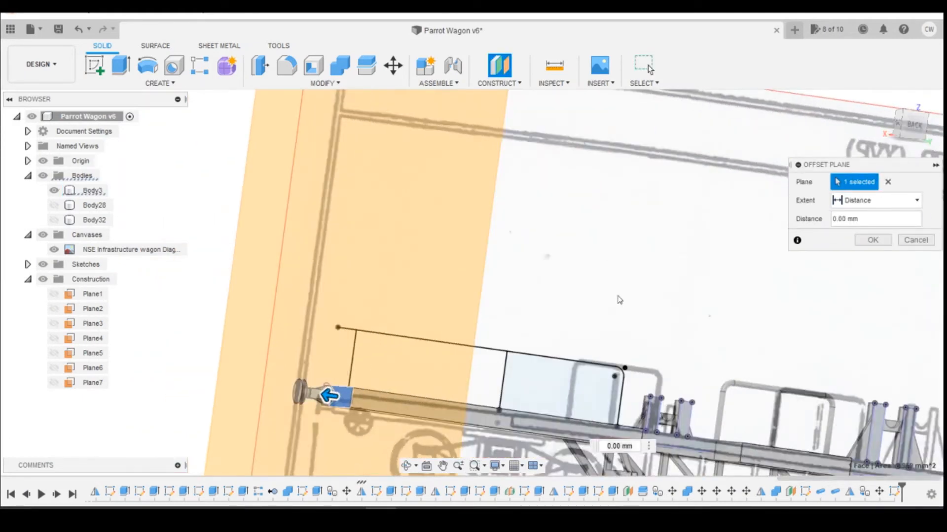
left_click(910, 123)
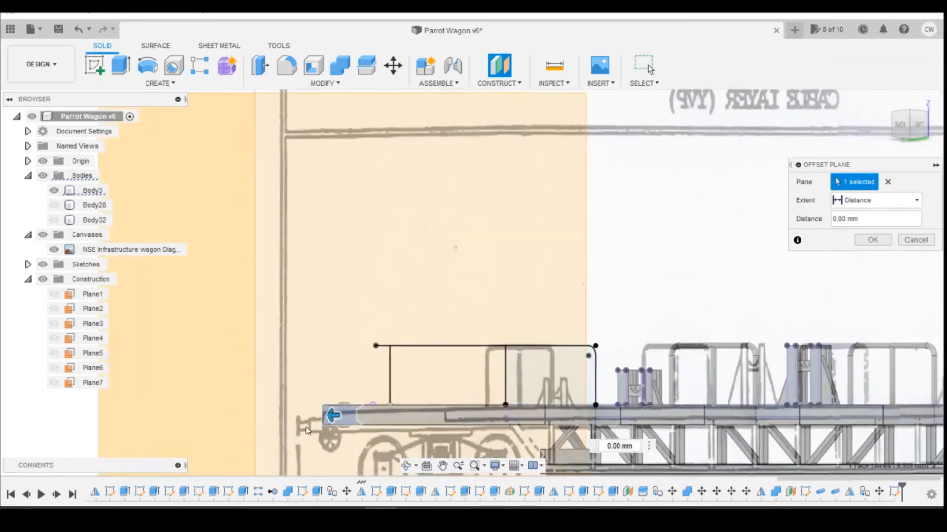
left_click(903, 128)
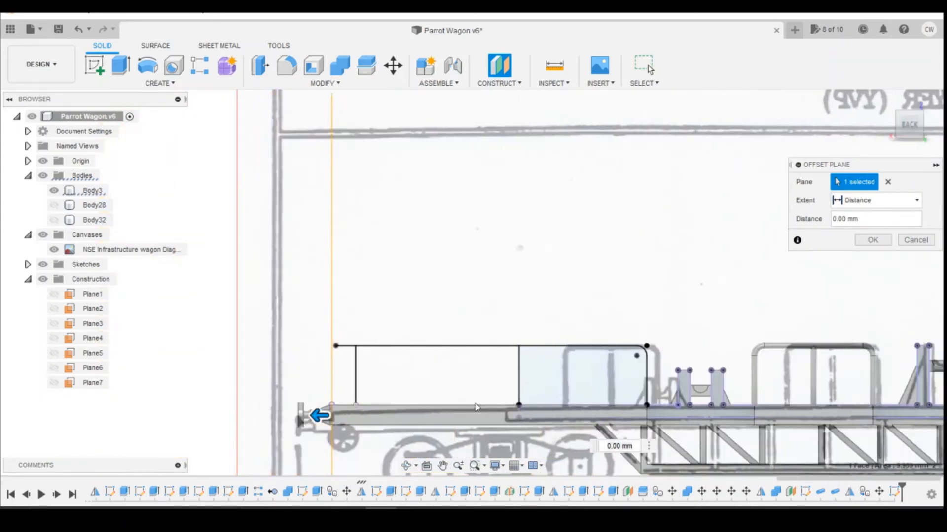
left_click_drag(317, 415, 354, 415)
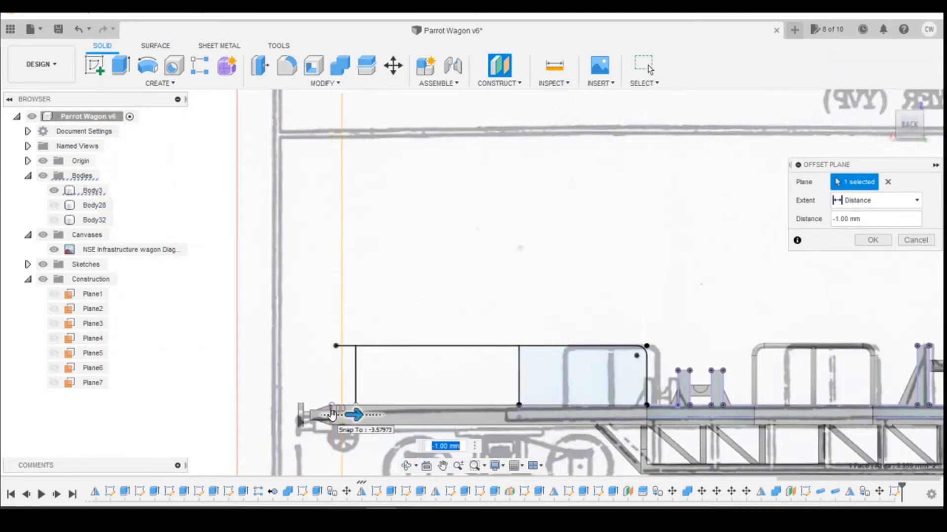
type("-0.4")
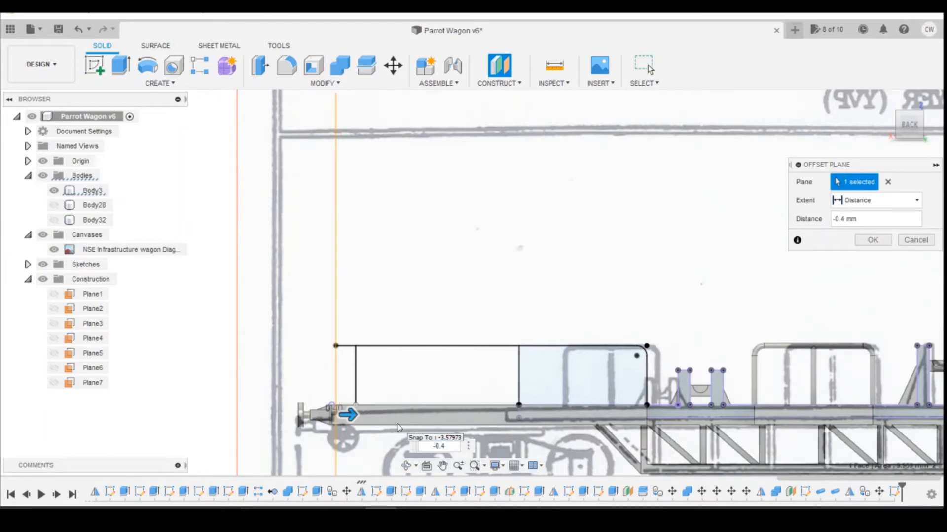
key("Return")
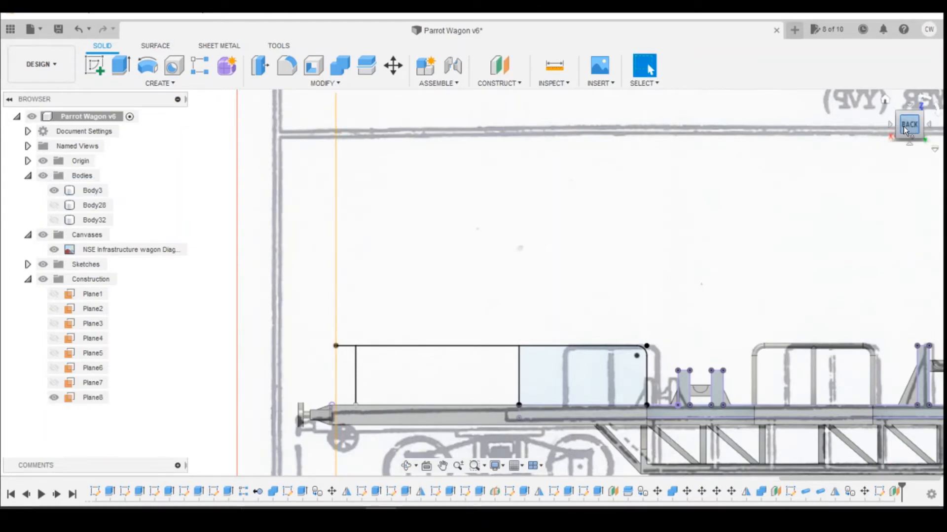
Step: Start a sketch on the new offset plane at the wagon's end
left_click(891, 126)
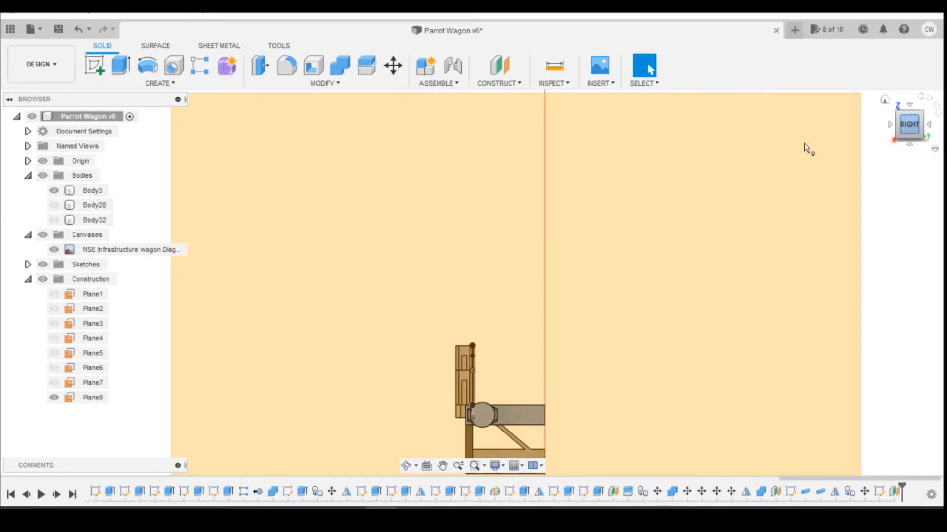
left_click(96, 68)
left_click(268, 123)
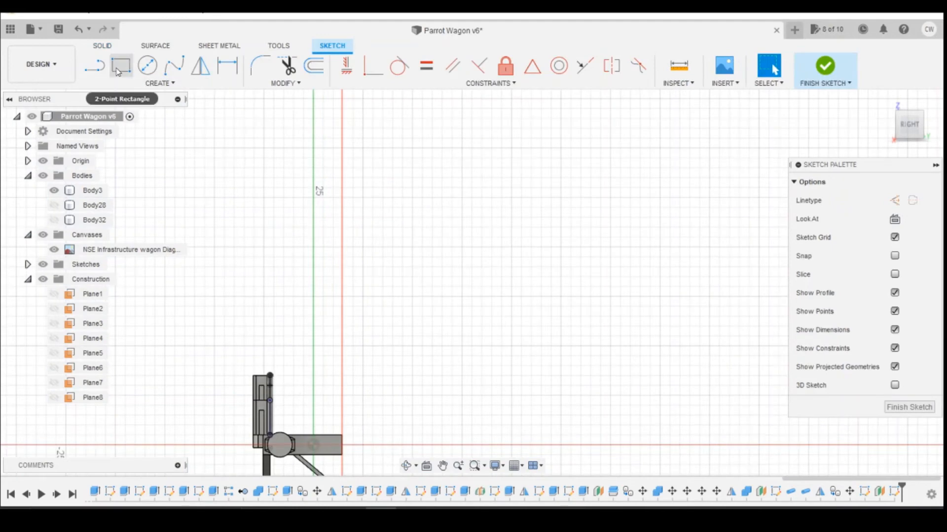
Step: Project the side handrail's outer endpoint and the deck's upper corner at the wagon centreline into the sketch
key("l")
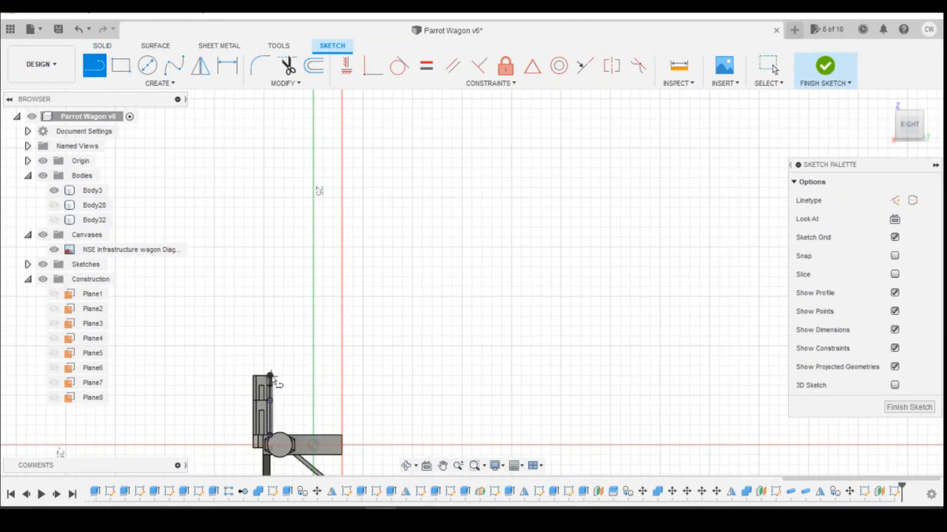
key("Escape")
key("p")
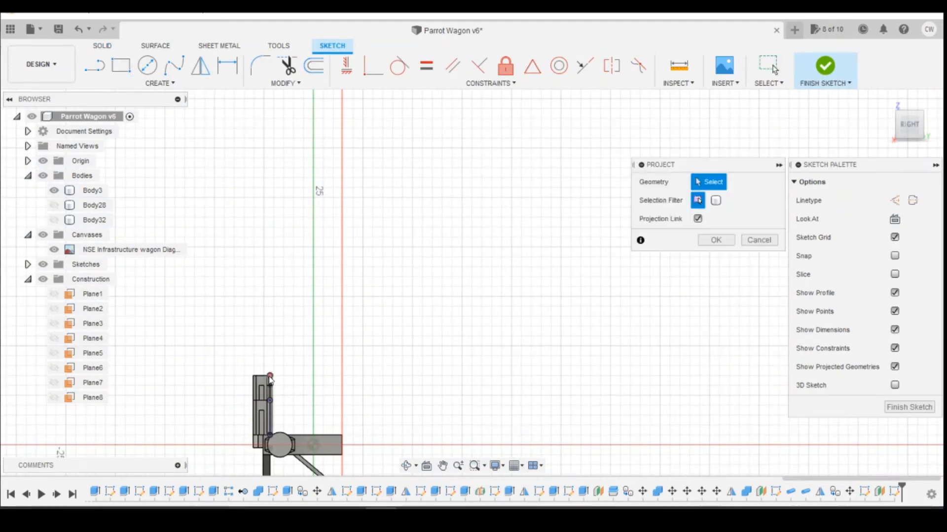
left_click(270, 376)
left_click(716, 240)
key("l")
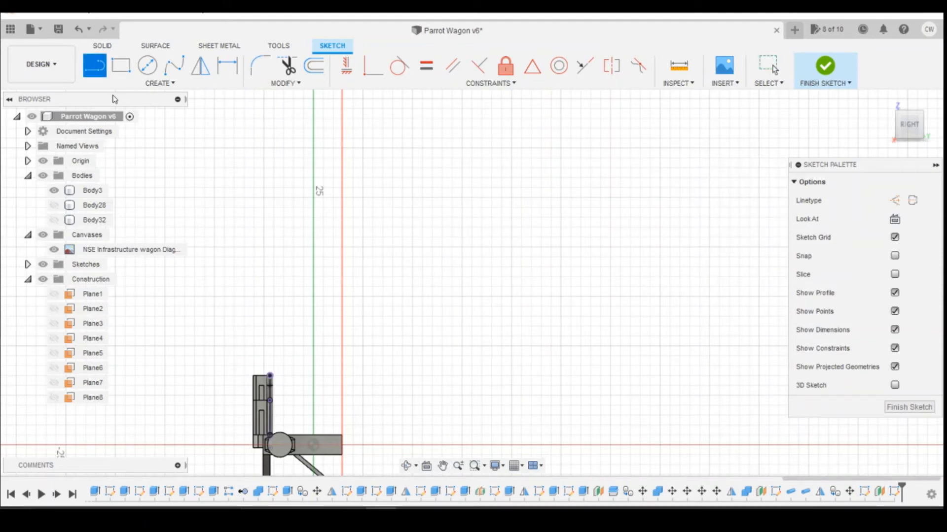
left_click(270, 376)
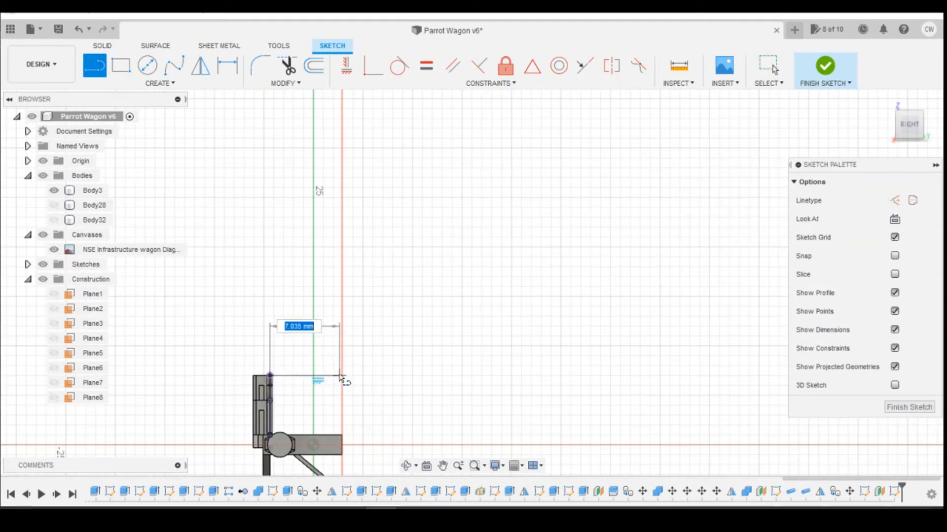
key("p")
left_click(342, 435)
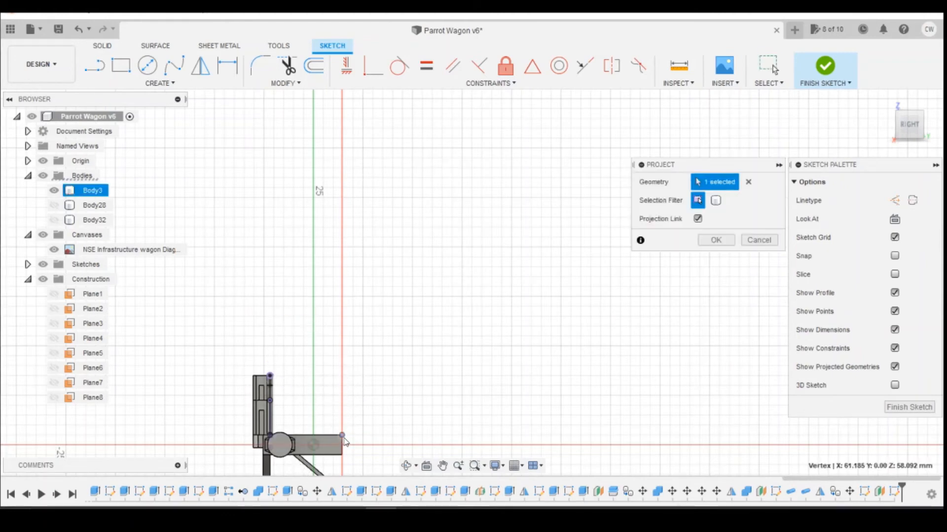
left_click(733, 245)
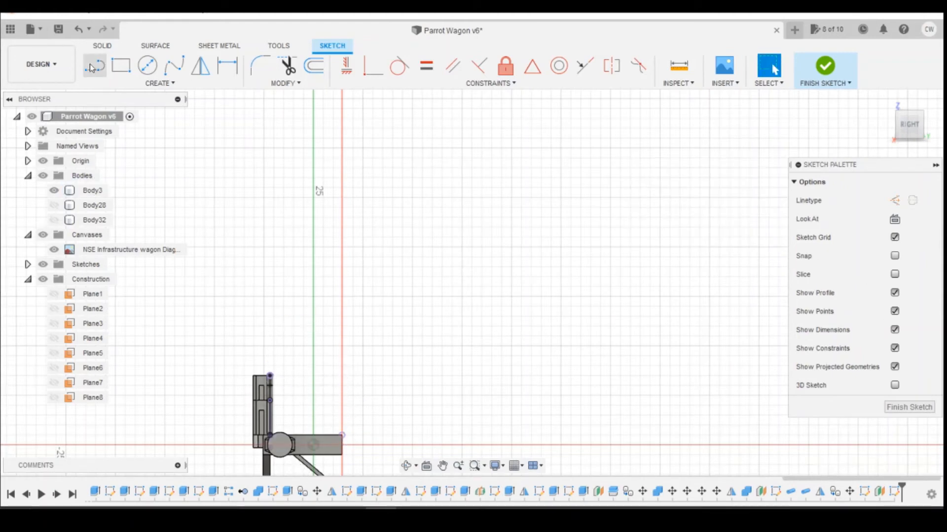
Step: Draw a horizontal rail line about 7.3 mm long from the projected handrail endpoint to the wagon centreline
key("l")
left_click(270, 376)
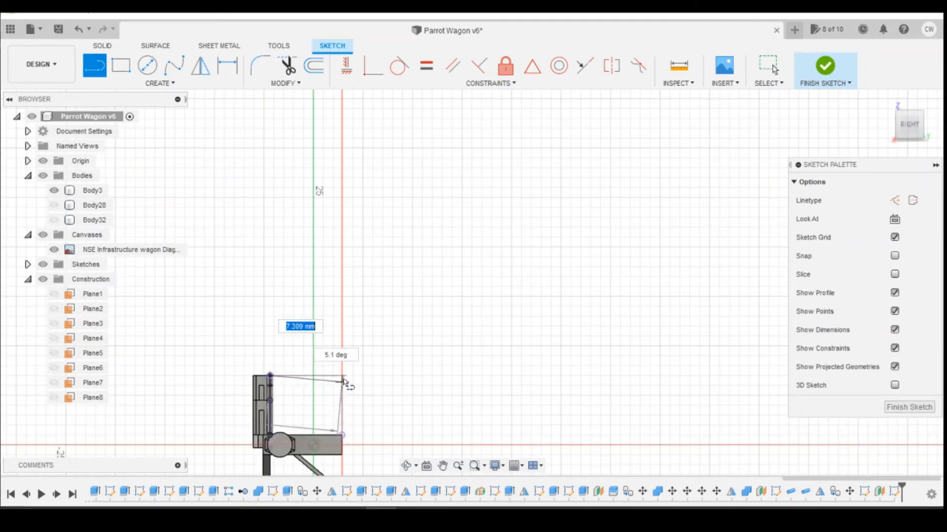
left_click(344, 376)
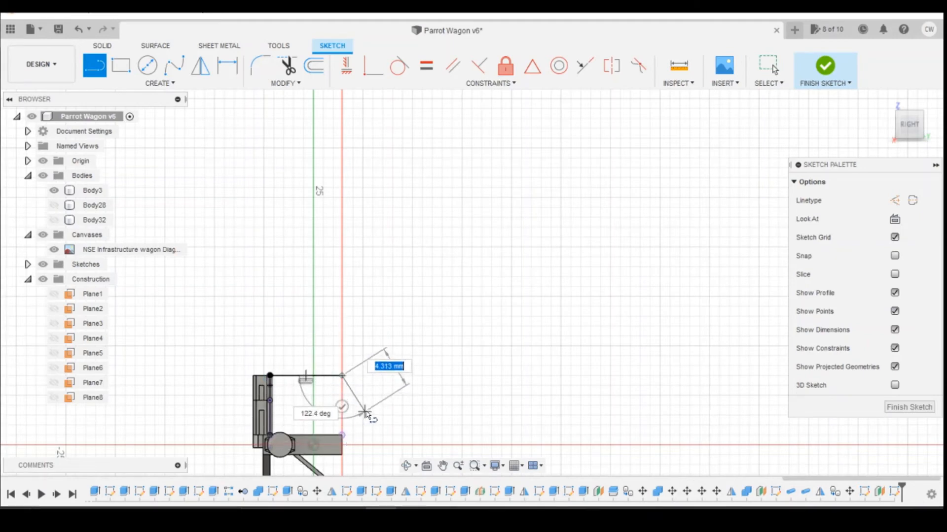
key("Escape")
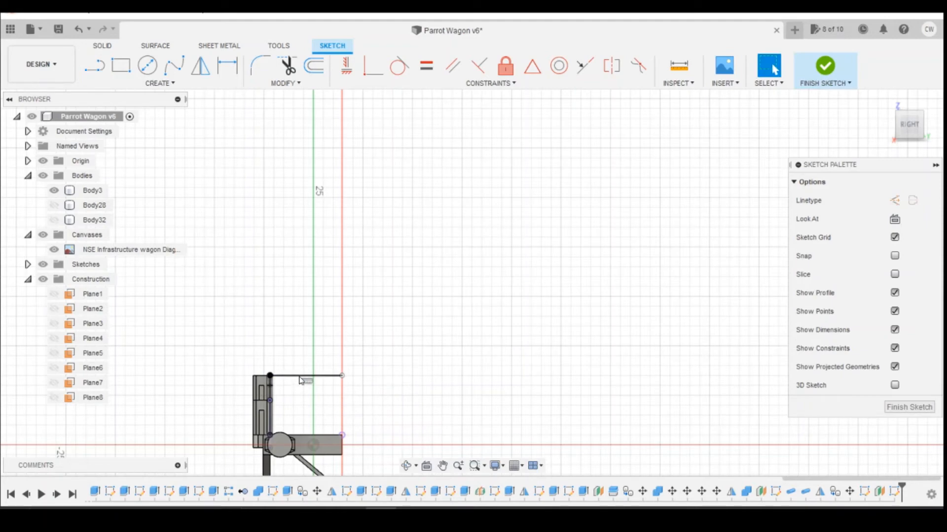
Step: Draw a vertical post about 6 mm long from the horizontal rail down to the deck surface
key("l")
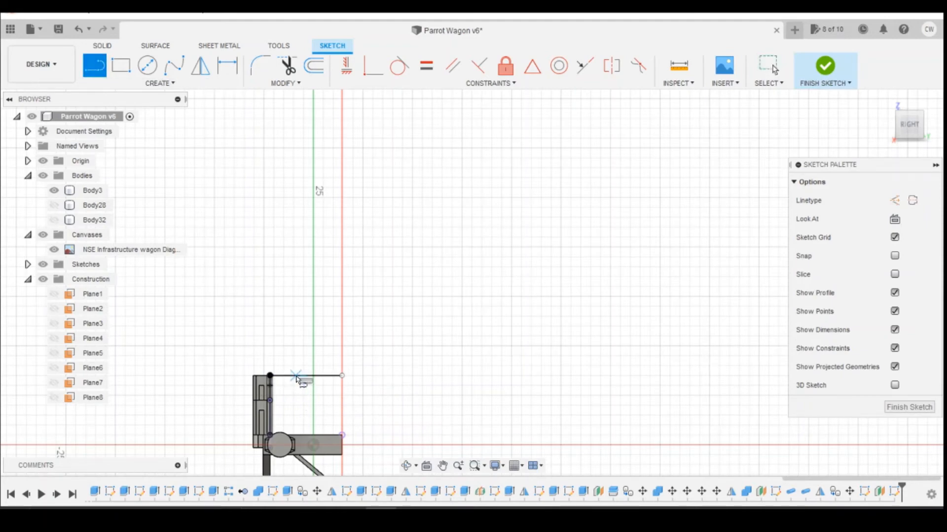
left_click(297, 377)
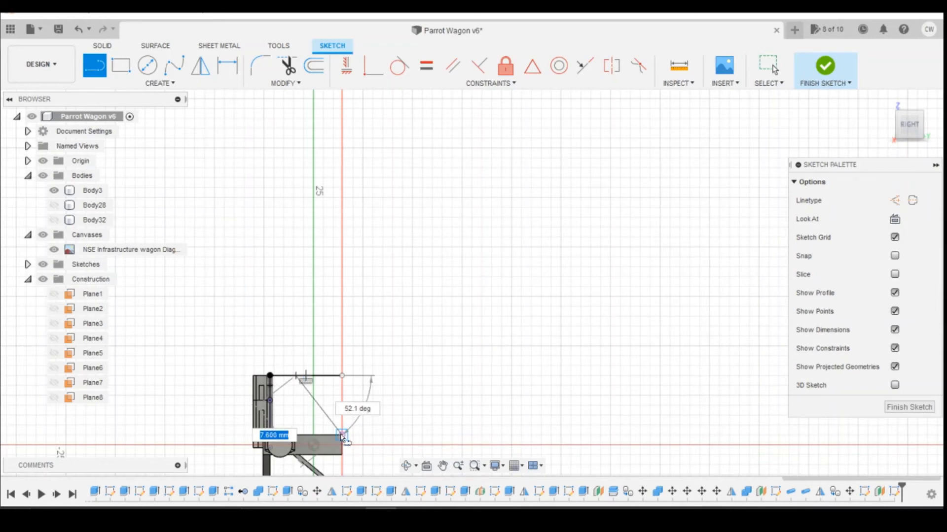
left_click(296, 436)
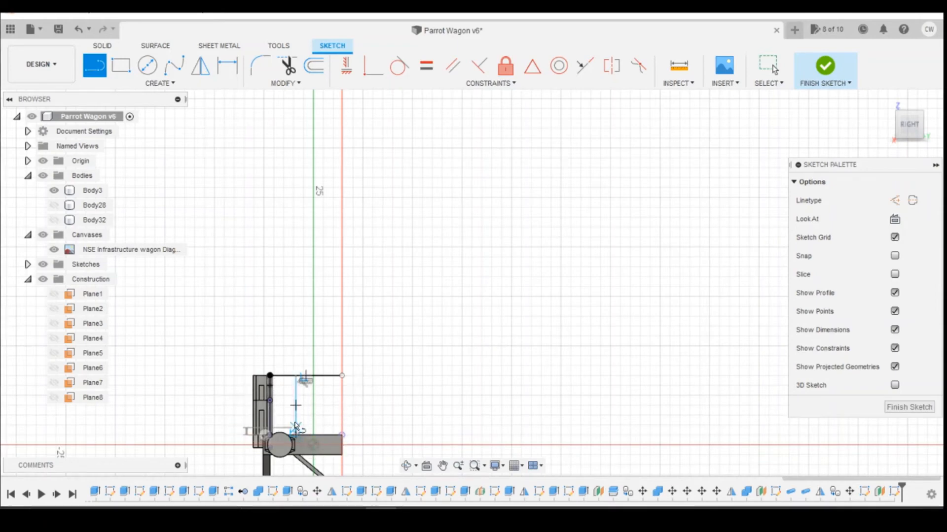
scroll(320, 414, "up", 2)
key("Escape")
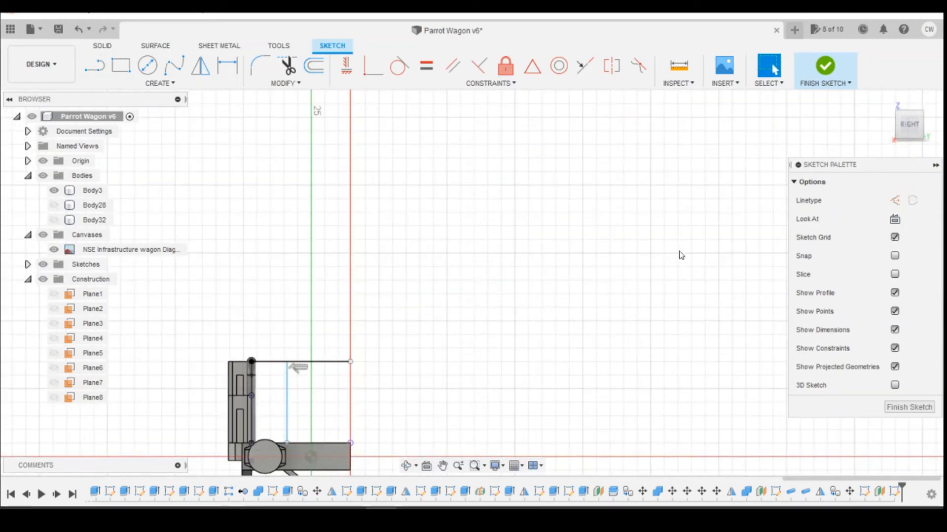
Step: Dimension the post 2 mm from the rail's outer endpoint
key("d")
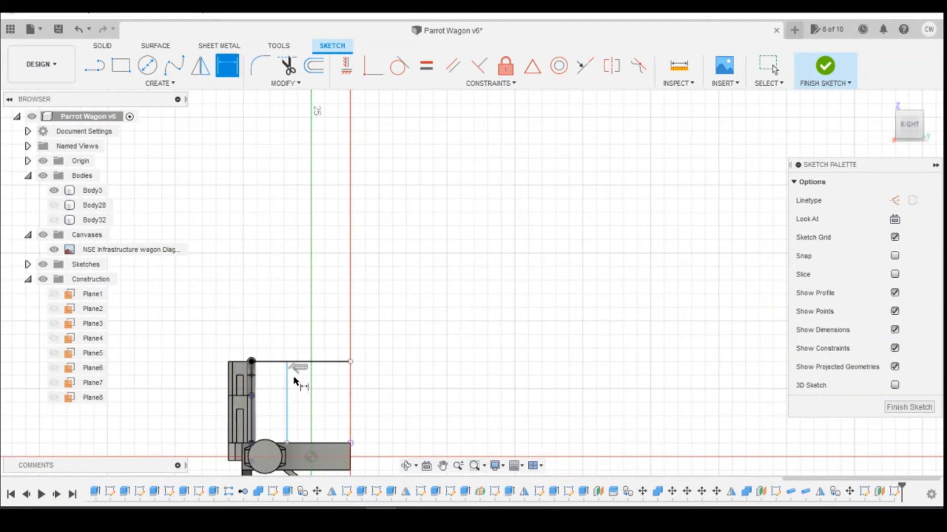
left_click(287, 374)
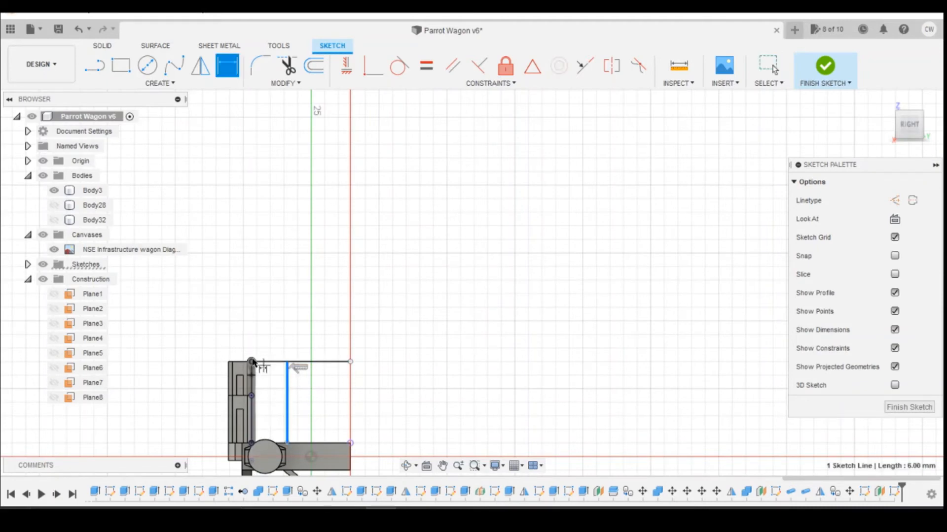
left_click(251, 362)
left_click(275, 323)
type("2")
key("Return")
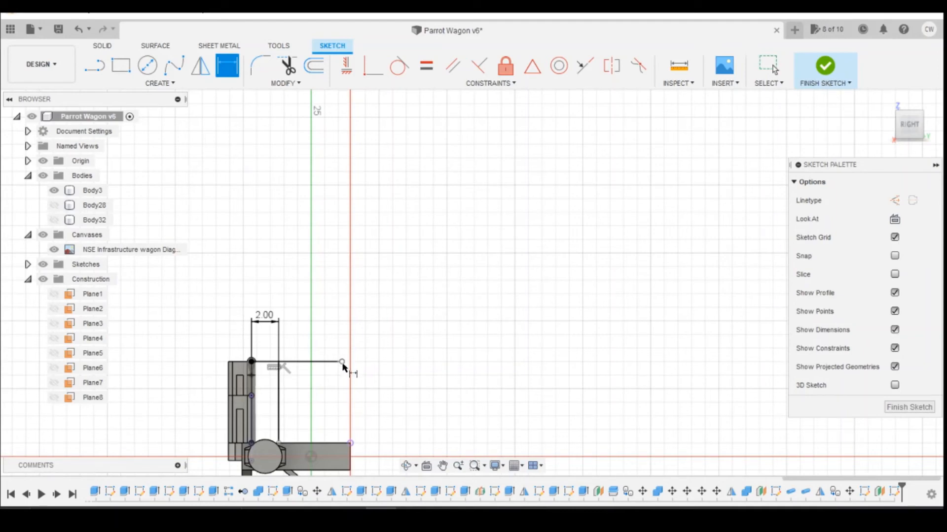
key("Escape")
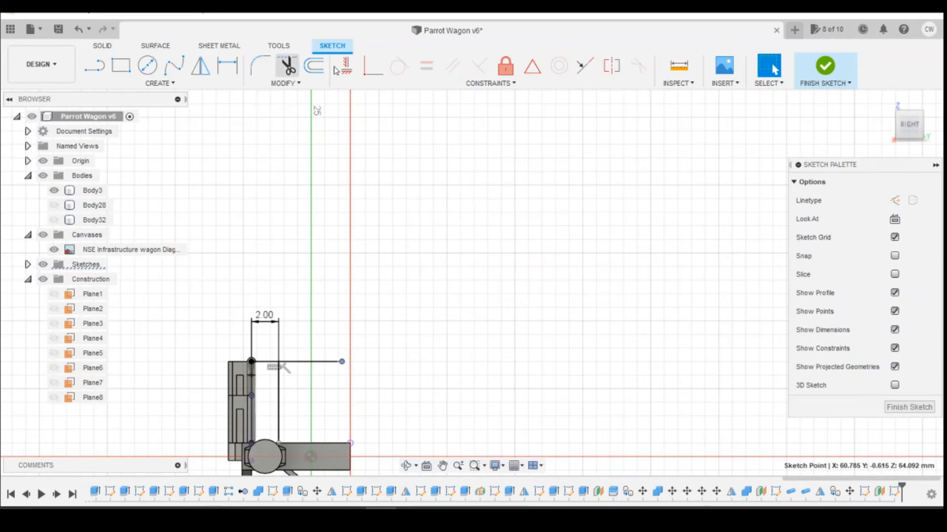
Step: Try to align the rail's inner endpoint vertically with the projected deck corner
left_click(346, 65)
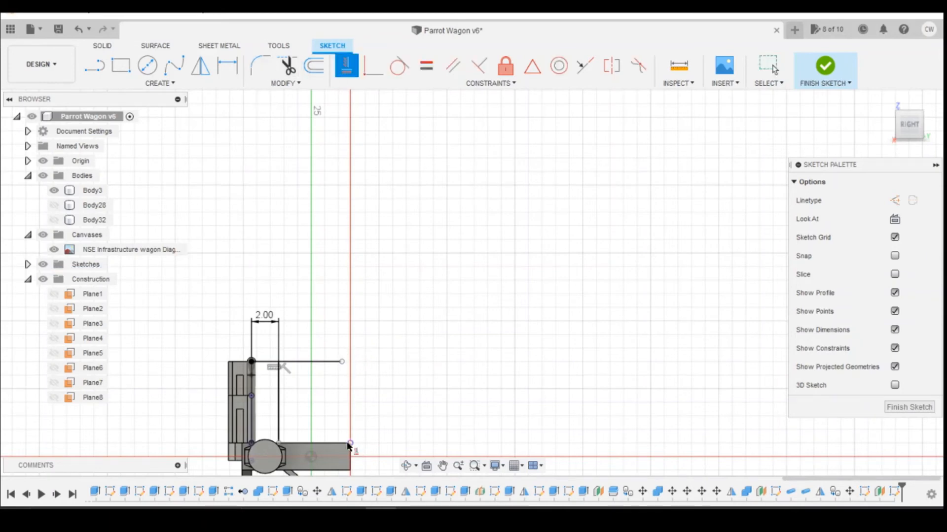
left_click(343, 363)
key("Escape")
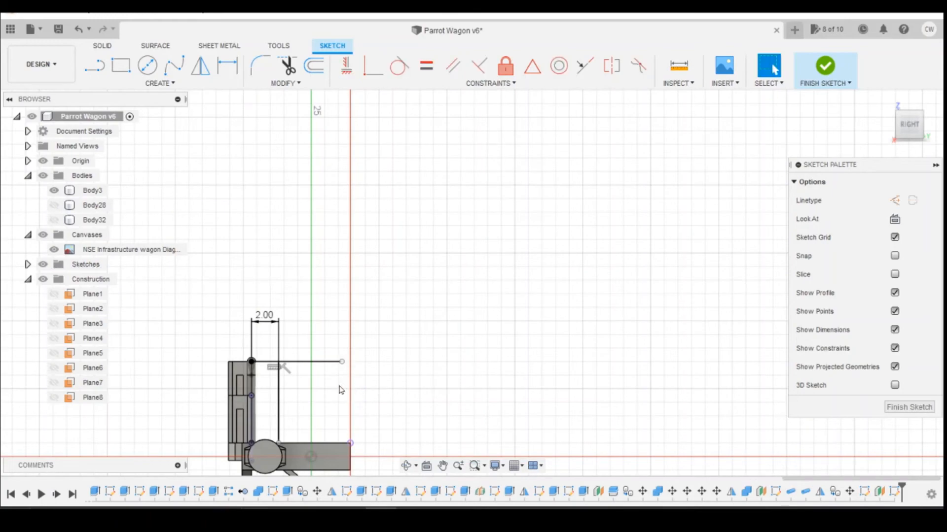
scroll(340, 384, "up", 2)
middle_click_drag(906, 141, 911, 156, "shift")
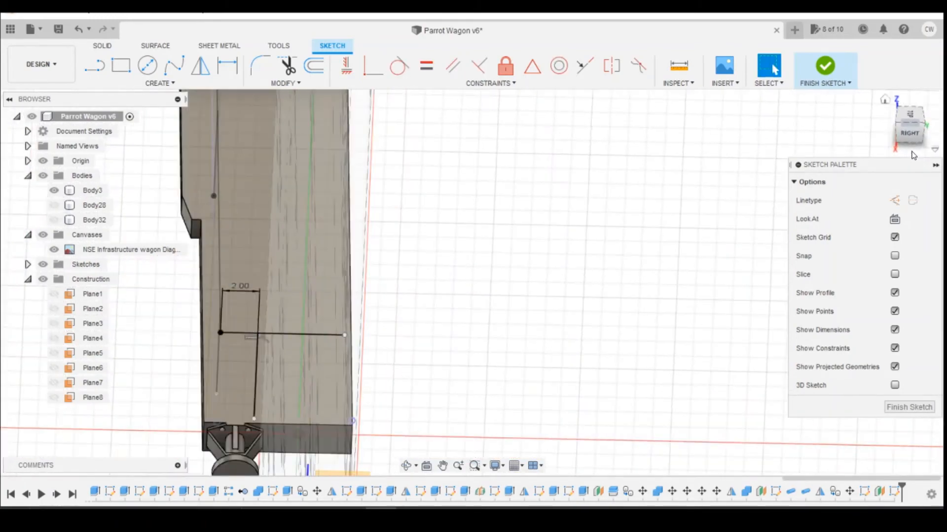
left_click(910, 133)
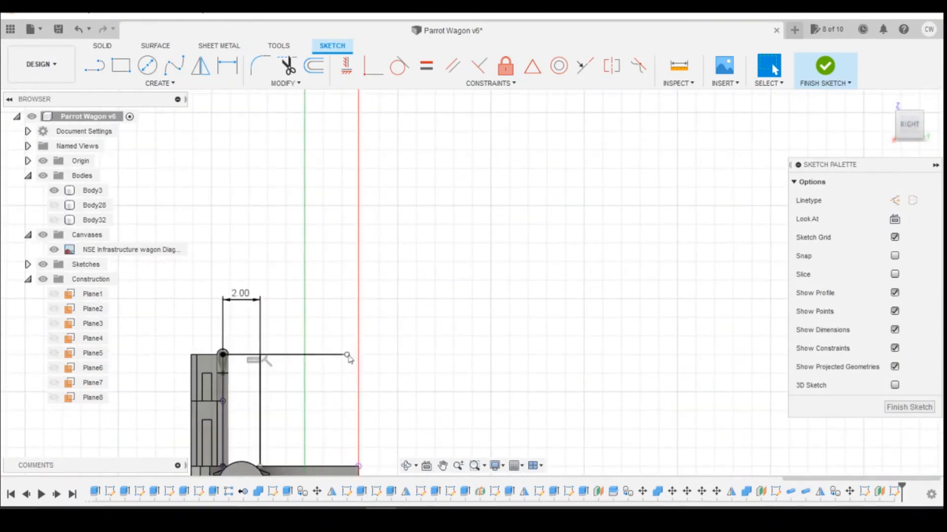
left_click(348, 355)
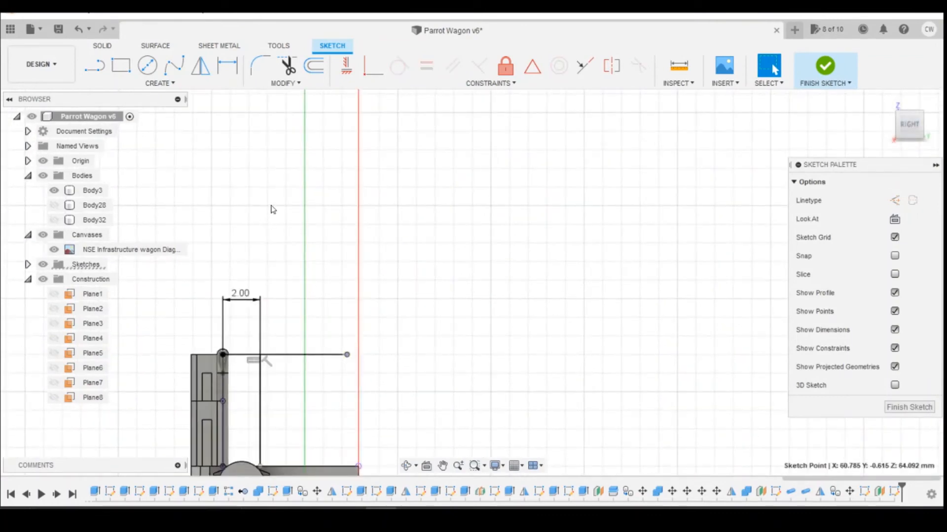
Step: Undo the post spacing value and constrain the rail's inner endpoint vertically above the projected deck corner
left_click(78, 29)
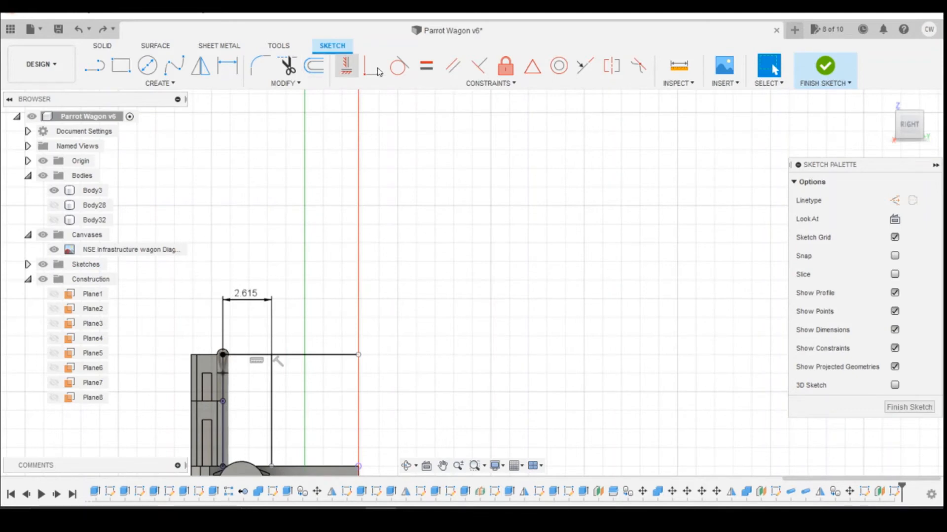
left_click(346, 66)
left_click(358, 356)
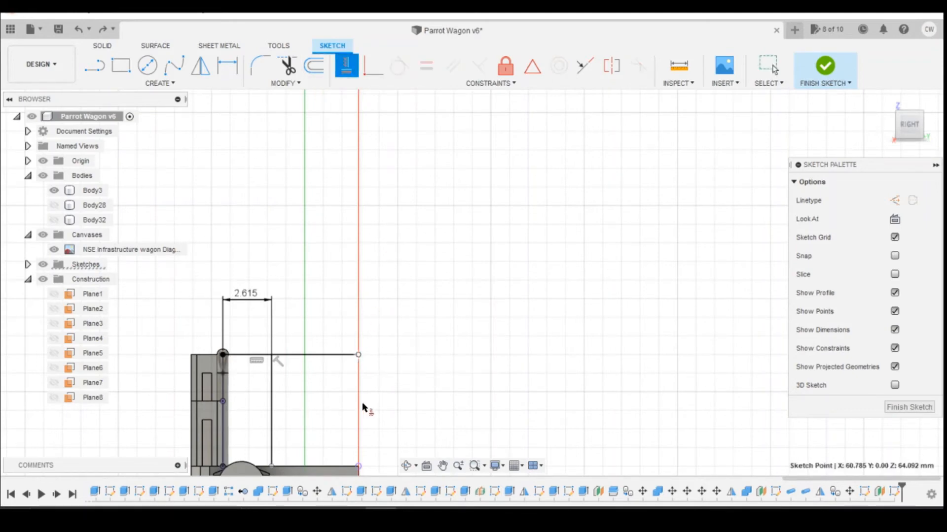
left_click(359, 467)
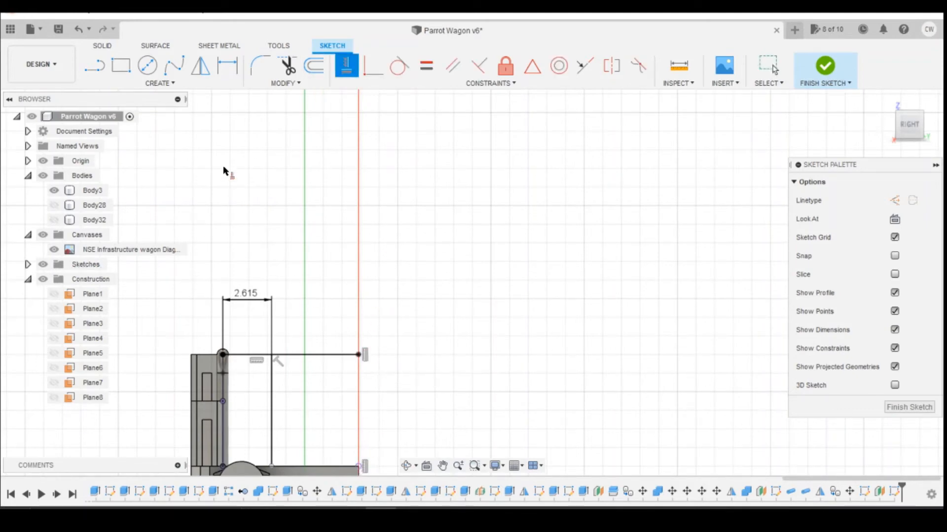
key("Escape")
Step: Set the post's distance from the rail's outer endpoint to 2 mm and finish the sketch
double_click(246, 294)
type("2")
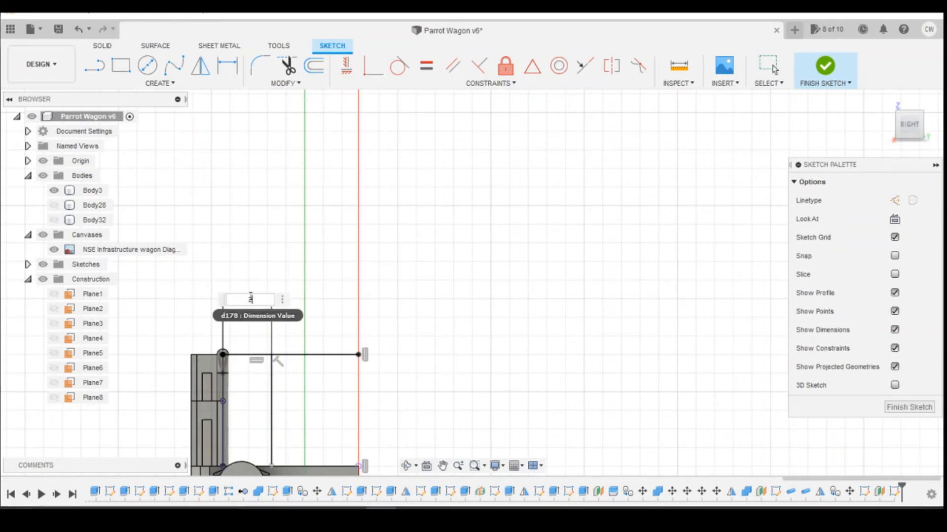
key("Return")
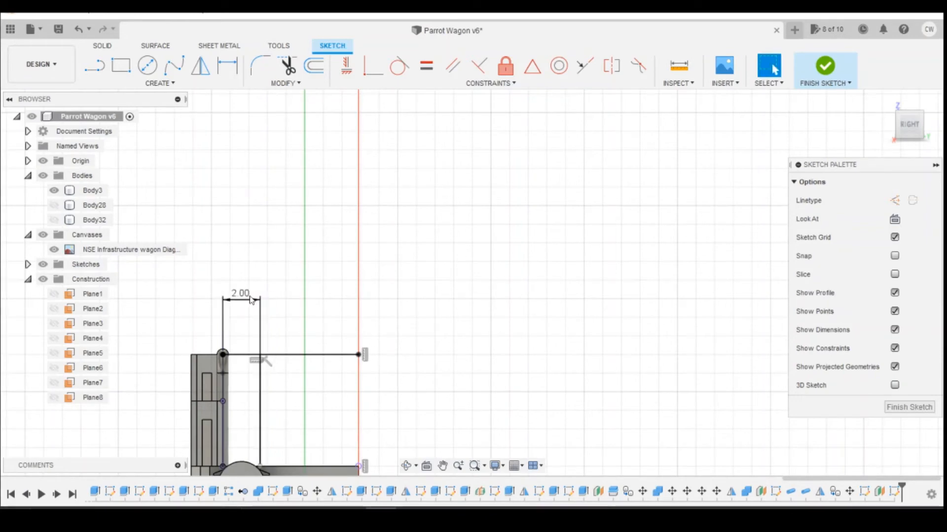
left_click(825, 64)
middle_click_drag(910, 140, 914, 151, "shift")
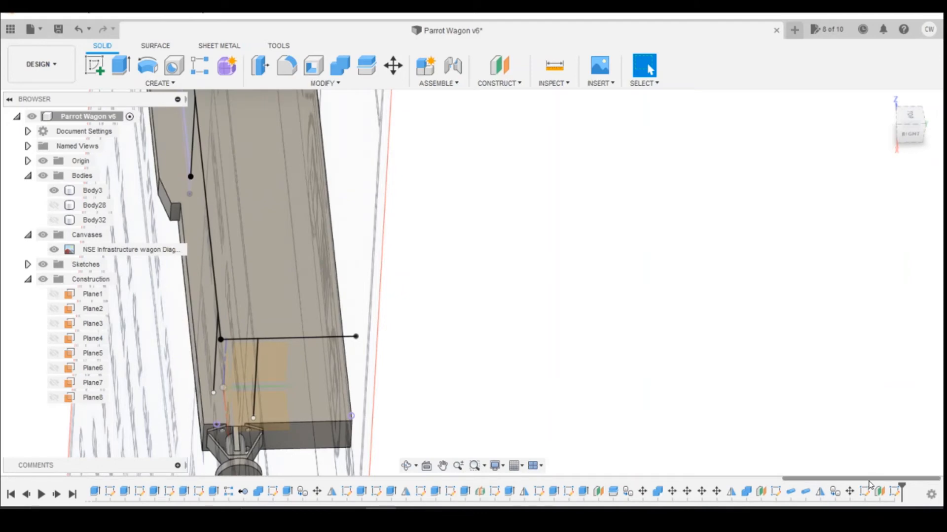
Step: Reopen the end handrail sketch for editing and enable the 3D Sketch option
right_click(896, 497)
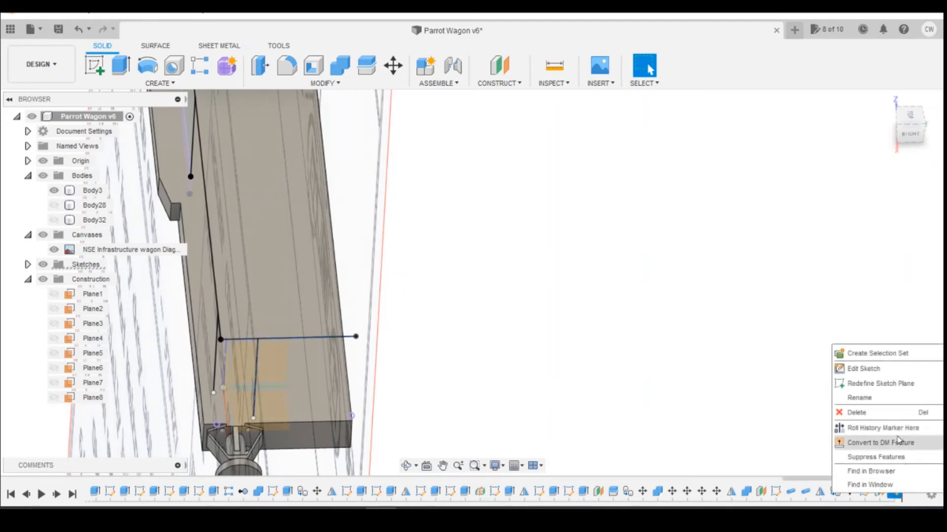
left_click(882, 370)
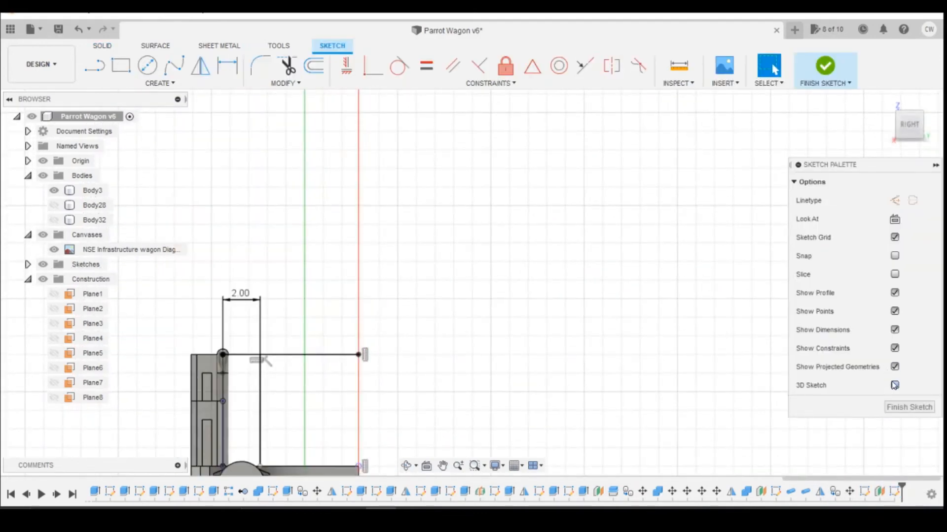
left_click(894, 386)
mouse_move(472, 282)
middle_mouse_down("shift")
mouse_move(498, 277)
mouse_move(453, 283)
middle_mouse_up("shift")
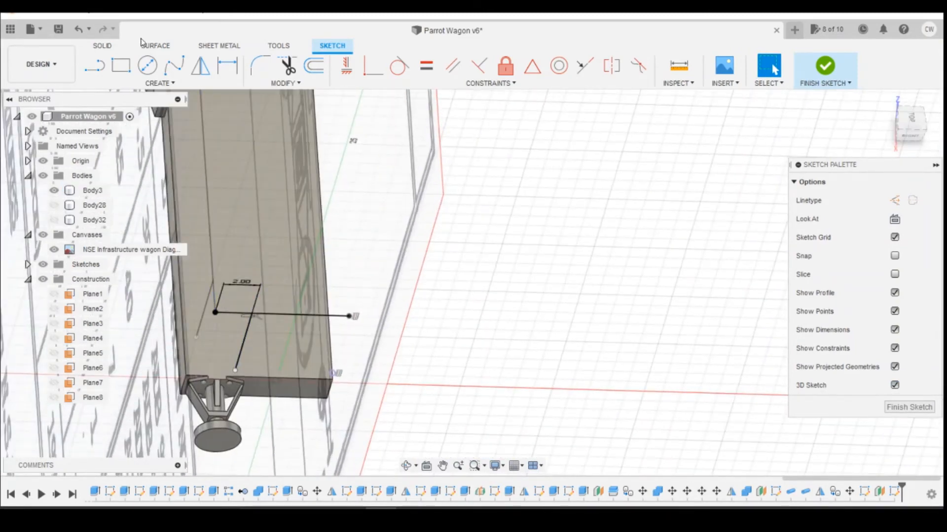
Step: Project the side handrail's top line into the end handrail sketch
left_click(260, 65)
left_click(230, 315)
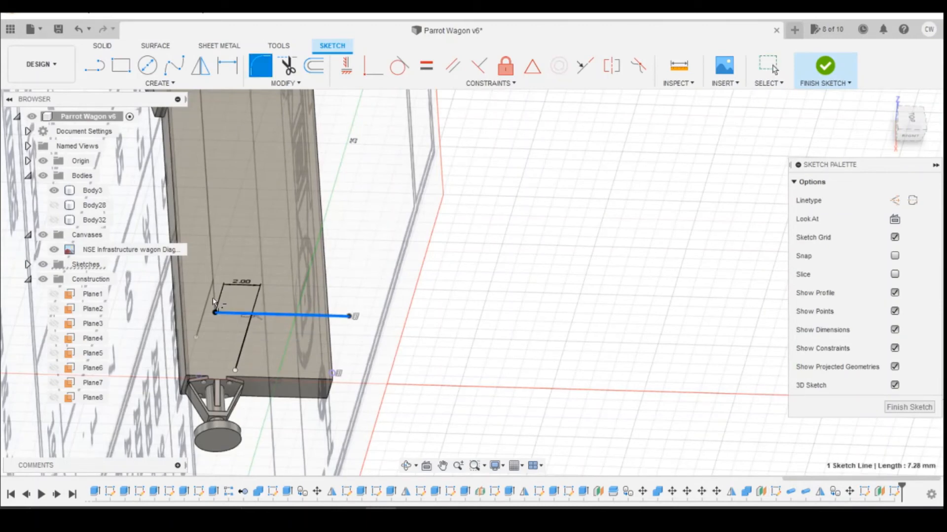
key("p")
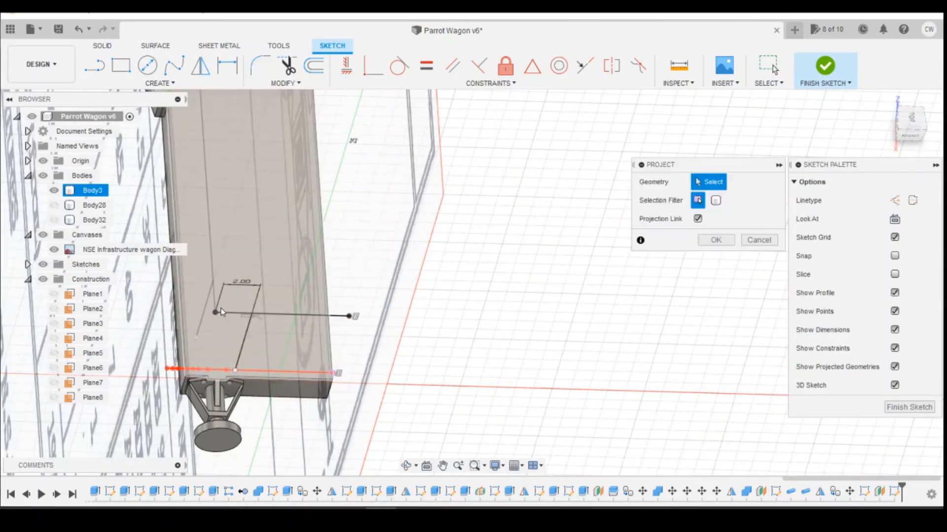
left_click(214, 298)
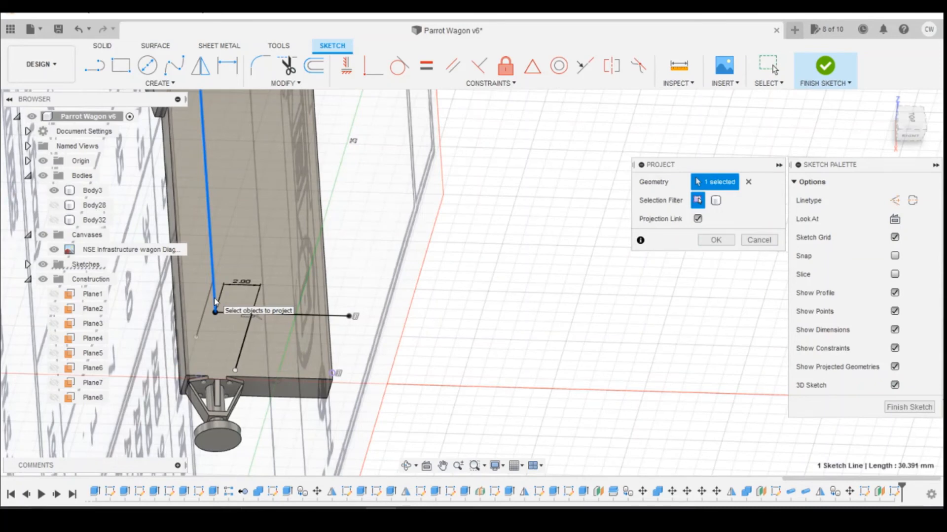
left_click(715, 241)
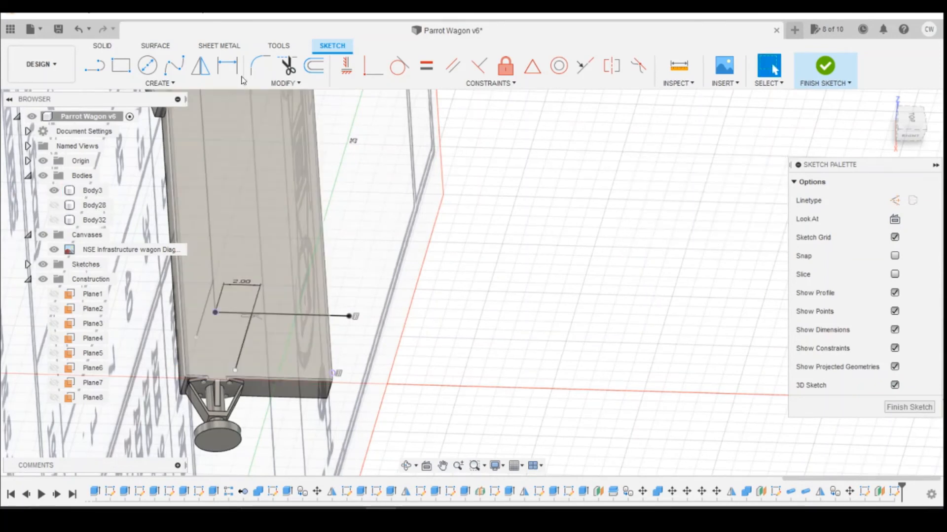
Step: Undo the projection of the side handrail's top line and finish the end handrail sketch
left_click(227, 313)
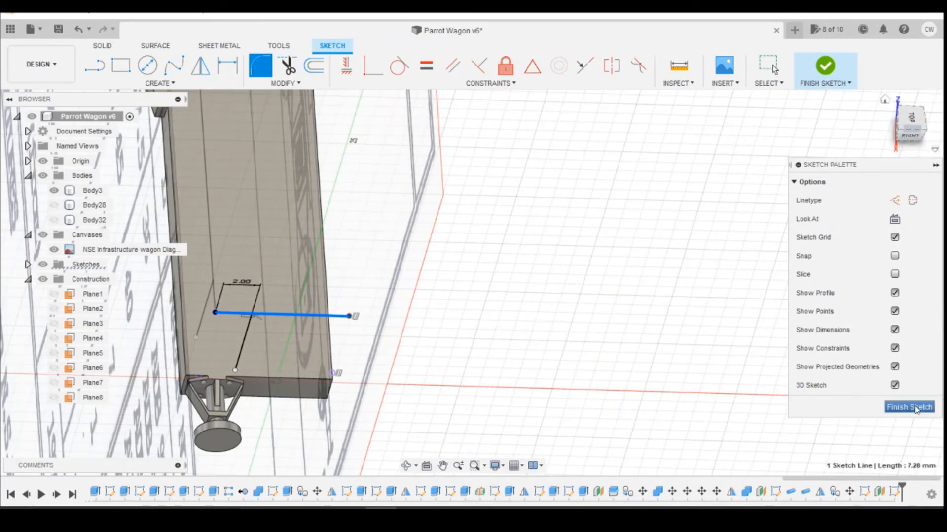
left_click(80, 31)
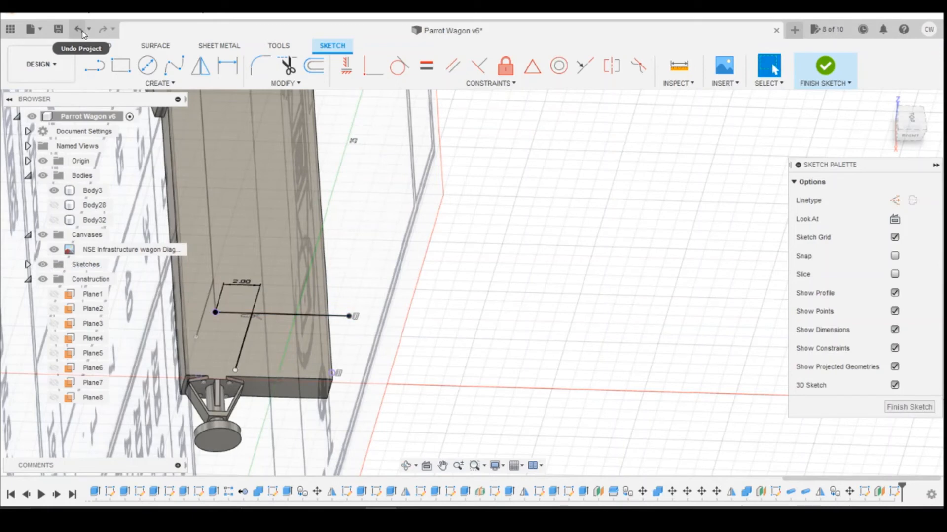
left_click(920, 416)
Step: Reopen the side handrail sketch for editing and view it from above
right_click(863, 493)
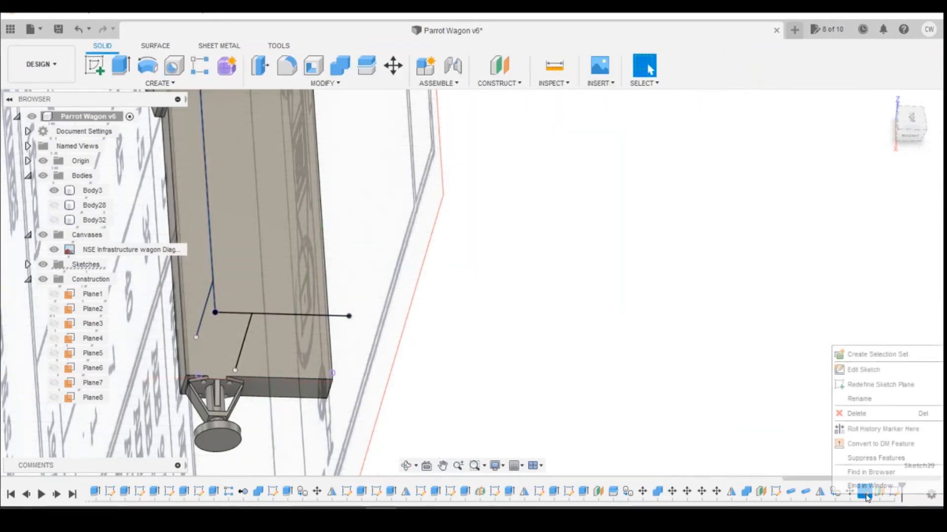
left_click(874, 370)
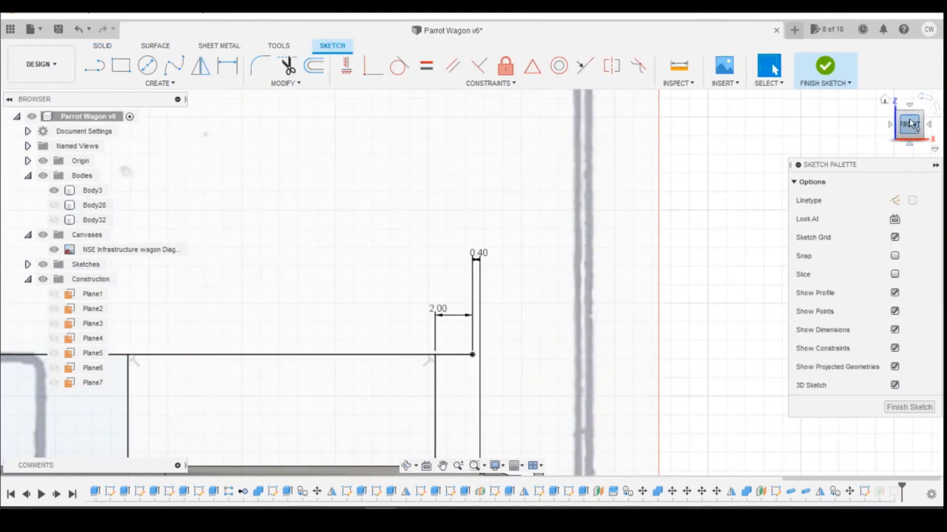
left_click(907, 115)
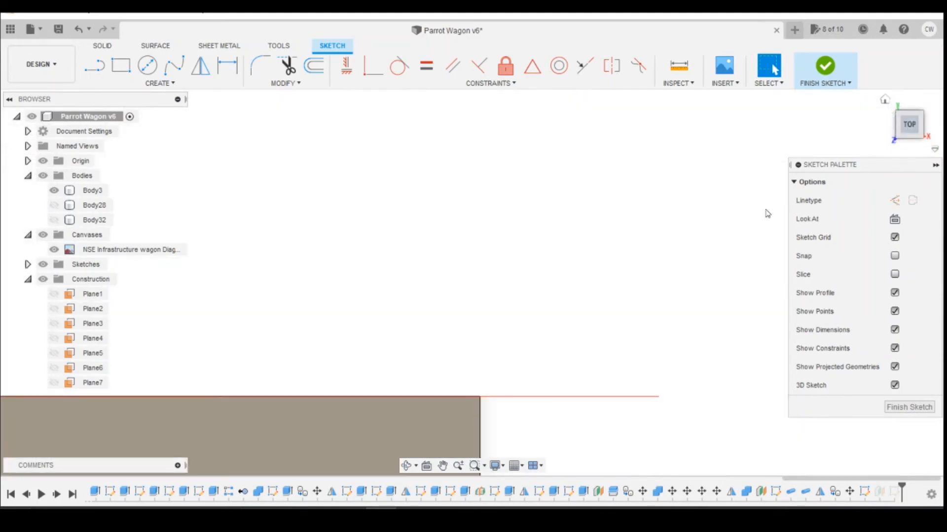
left_click(96, 68)
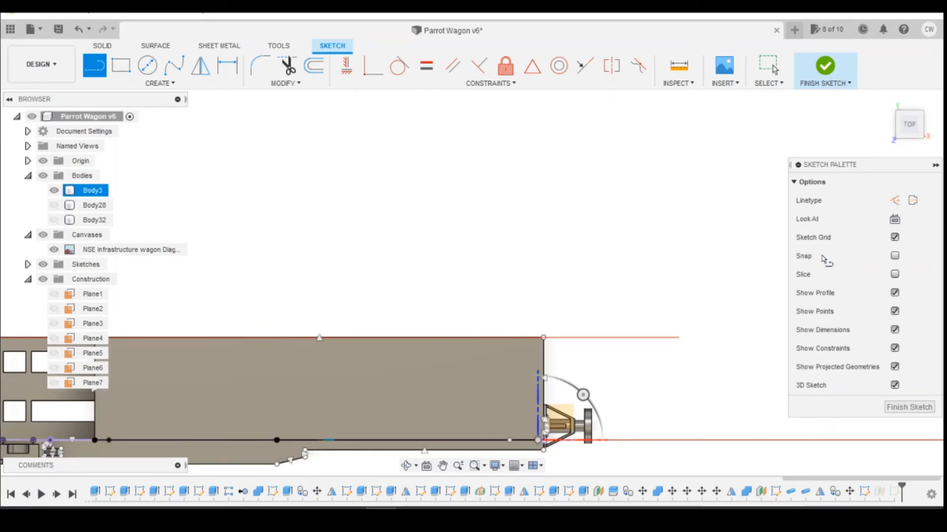
mouse_move(911, 127)
left_mouse_down()
mouse_move(925, 109)
mouse_move(924, 126)
left_mouse_up()
left_click(921, 127)
left_click(901, 127)
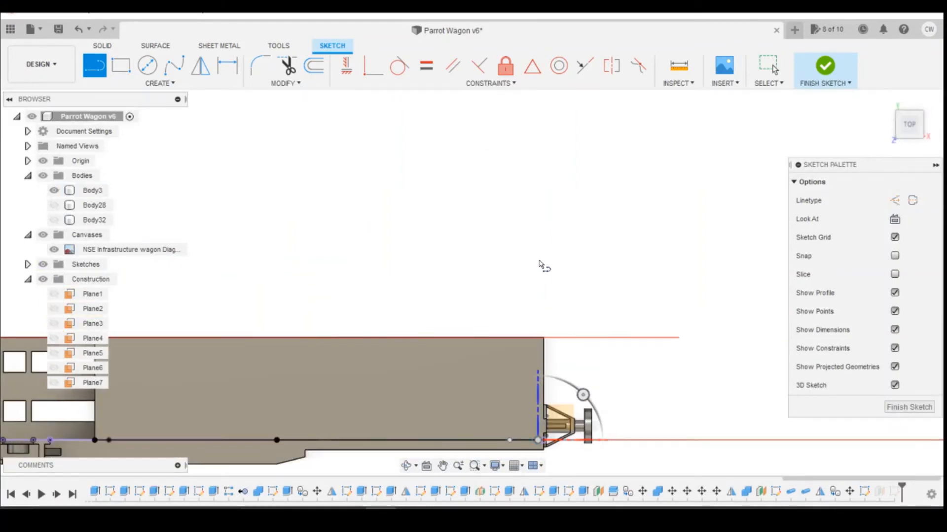
left_click(539, 438)
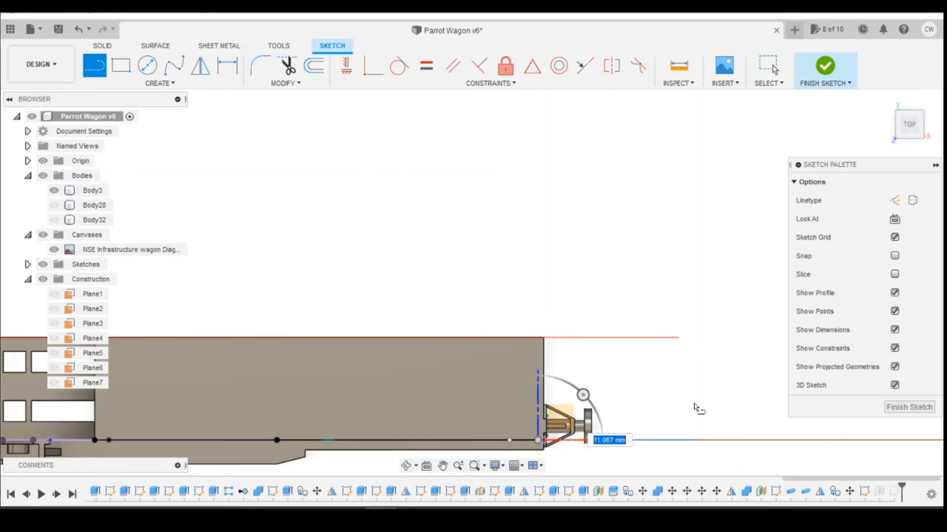
key("Escape")
Step: Hide the NSE Infrastructure wagon diagram canvas and view the end deck obliquely from the wagon's end
left_click(921, 138)
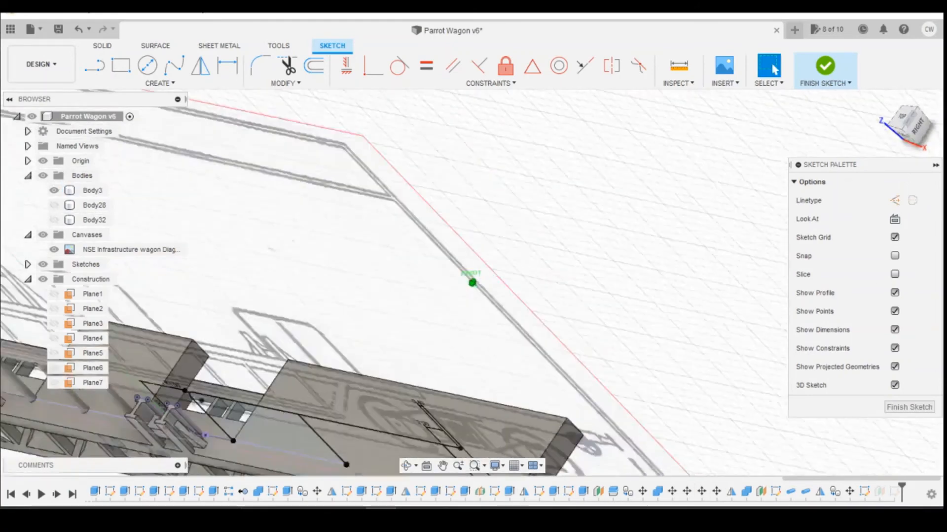
left_click(912, 123)
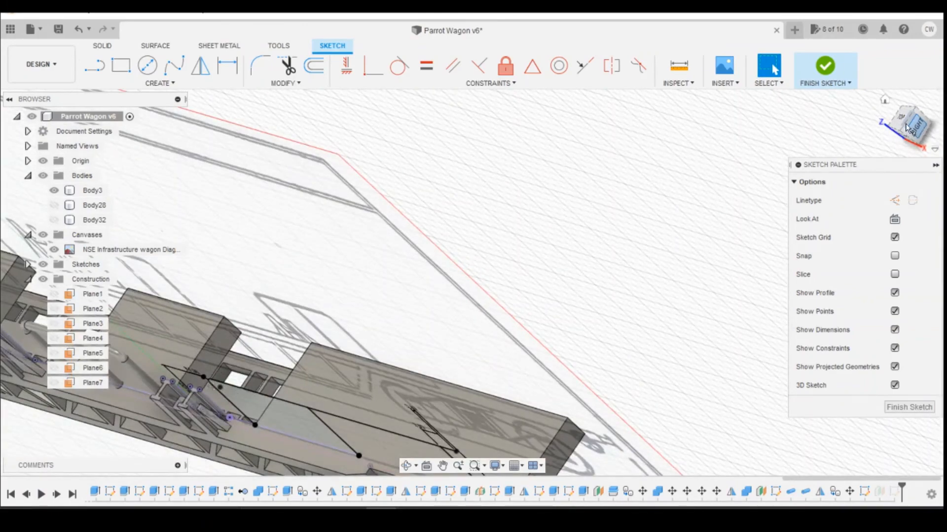
left_click(925, 99)
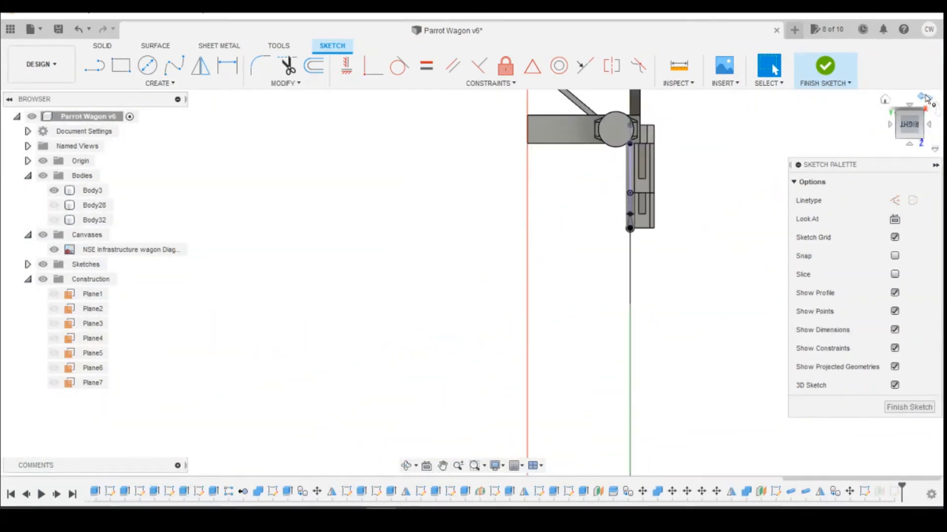
left_click(926, 99)
left_click(925, 98)
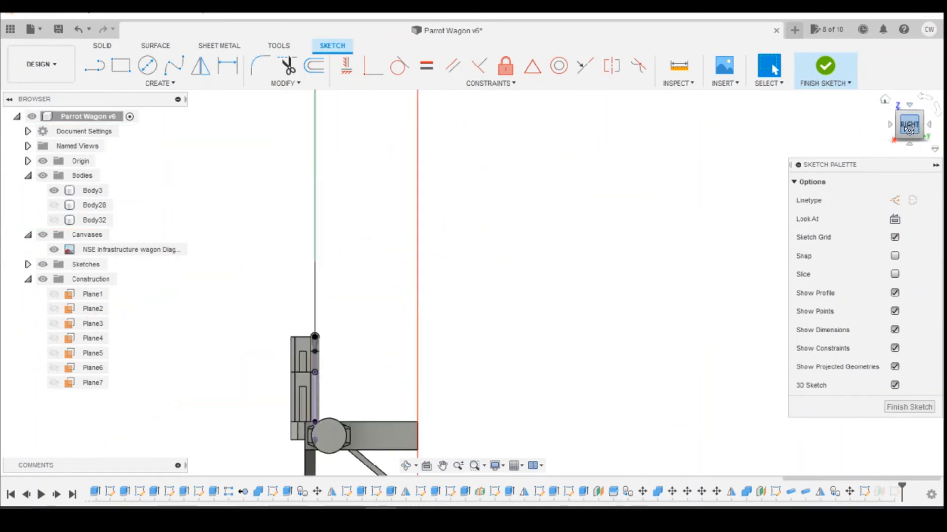
left_click_drag(908, 129, 907, 144)
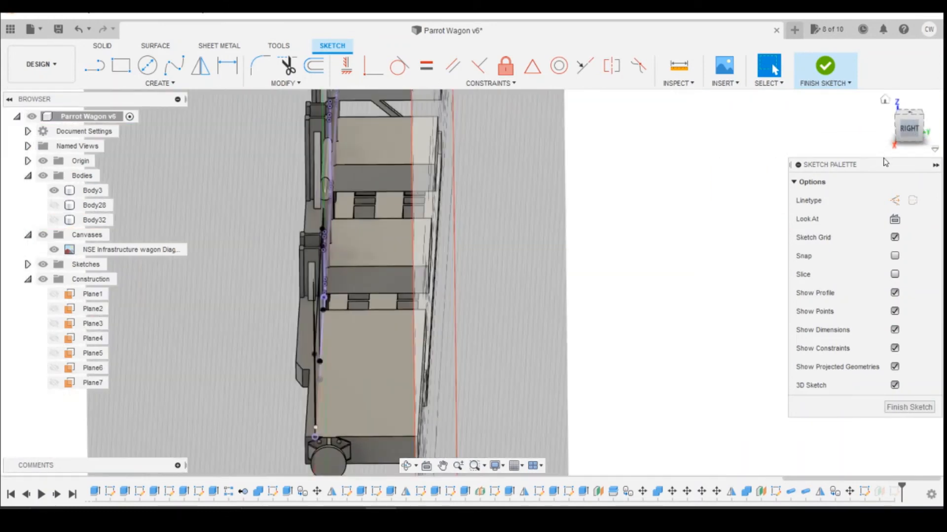
left_click(53, 251)
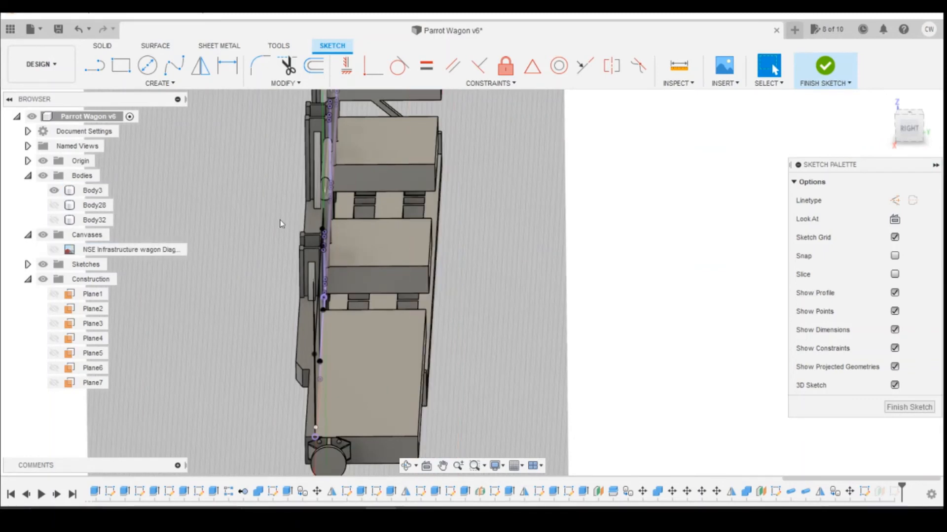
key("l")
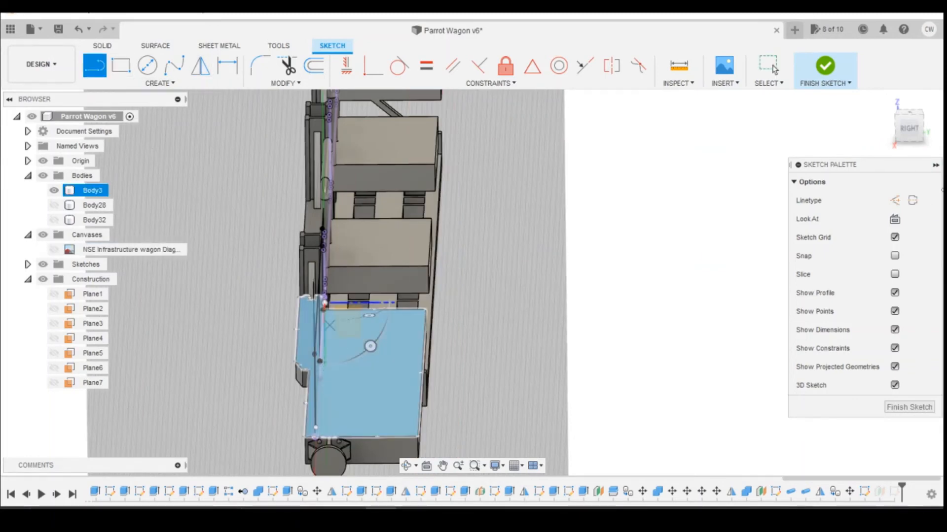
left_click(909, 132)
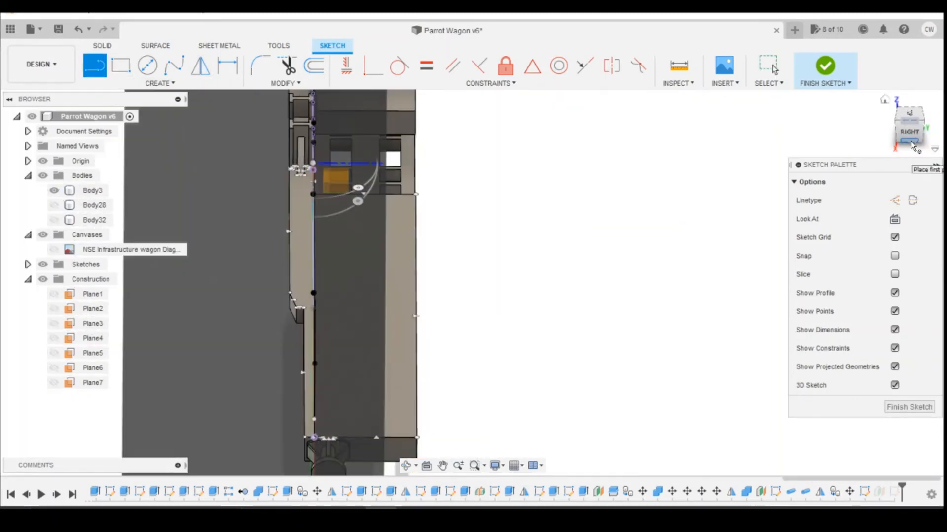
key("Escape")
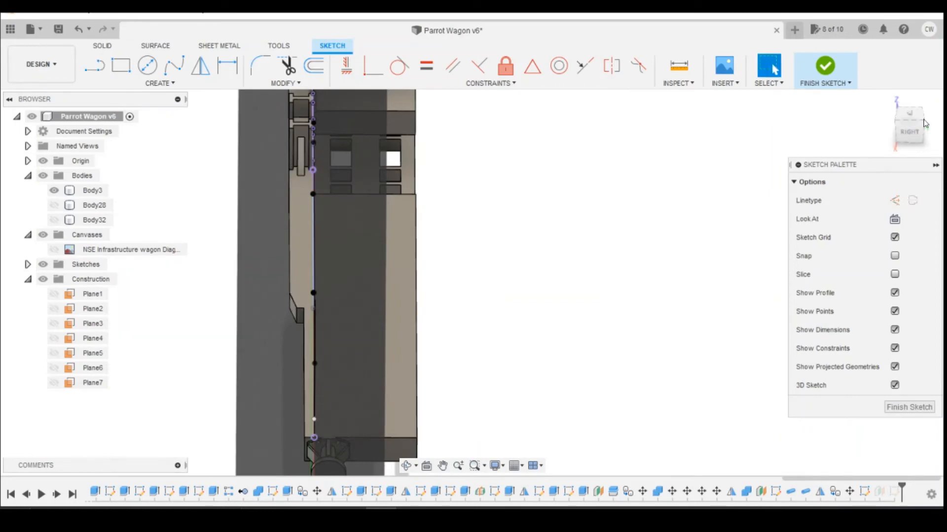
Step: Draw a line about 9.2 mm long across the wagon end from the side handrail's outer endpoint, perpendicular to the top rail
left_click_drag(920, 133, 941, 137)
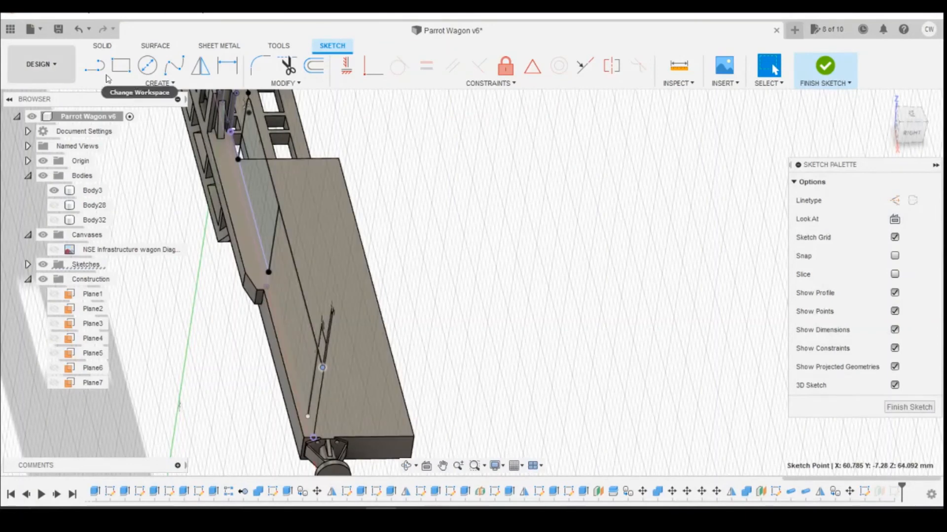
left_click(94, 65)
left_click(322, 368)
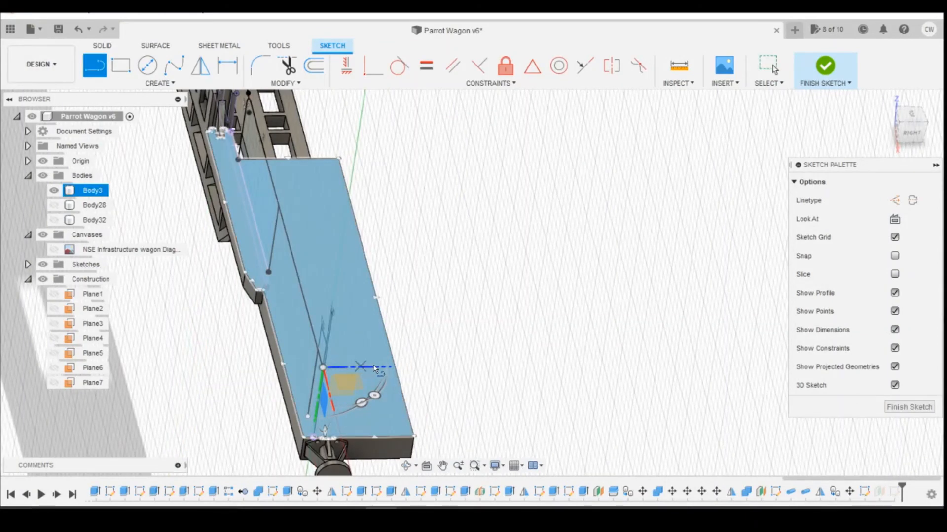
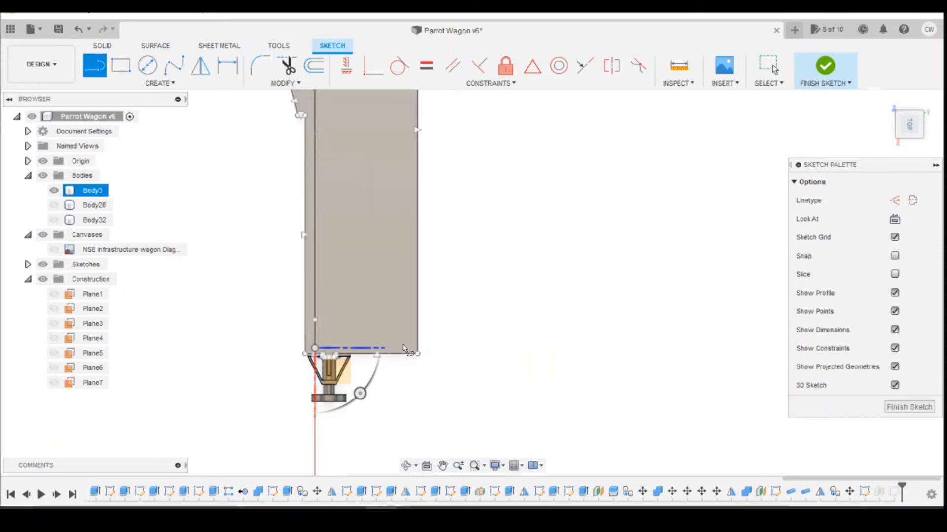
left_click(404, 350)
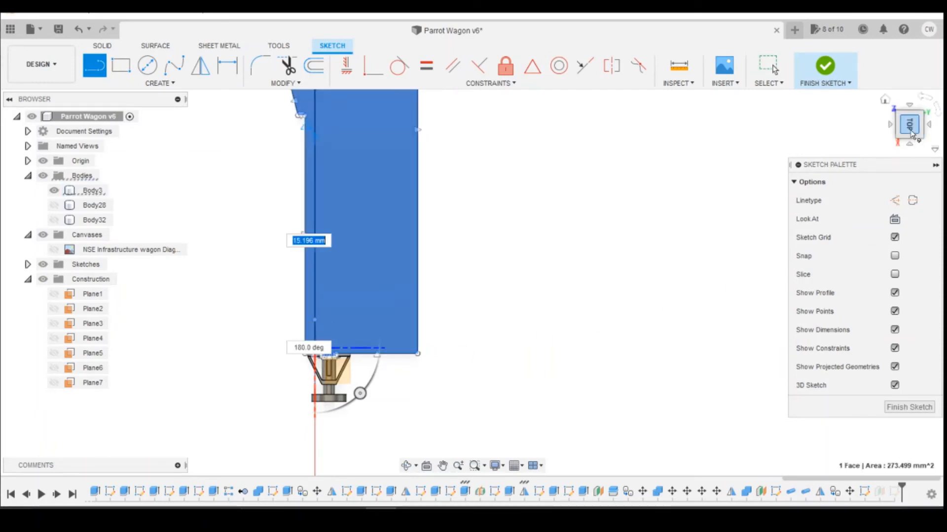
left_click_drag(909, 126, 886, 124)
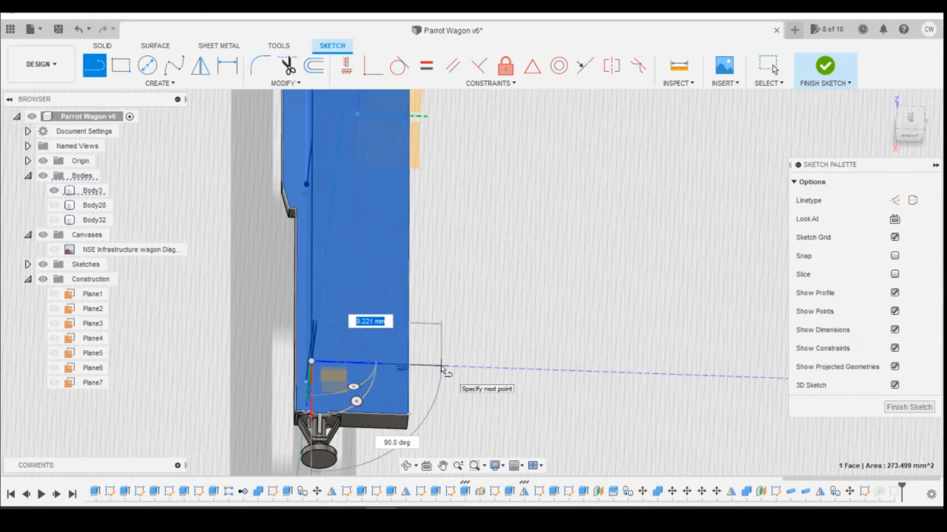
left_click(442, 367)
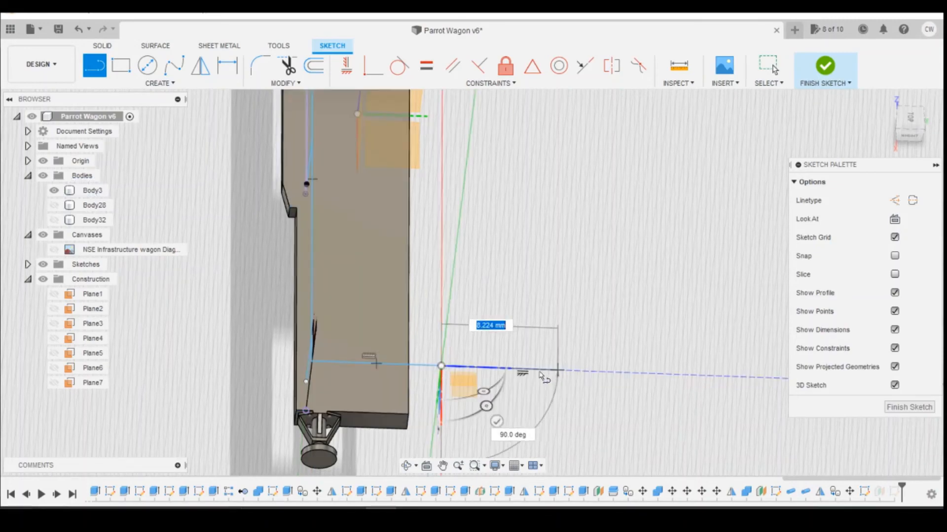
key("Escape")
Step: Try to constrain the new line's free endpoint vertically above the deck's far corner, and undo the constraint
left_click(909, 134)
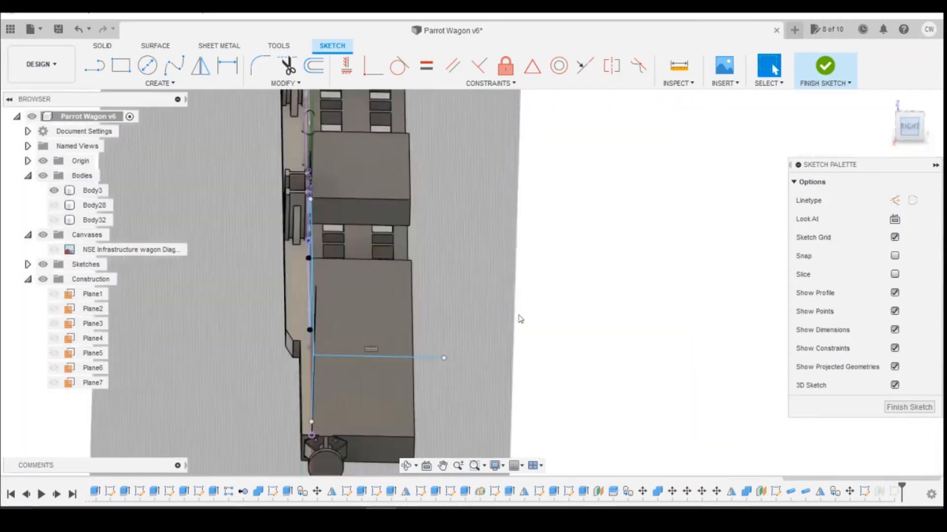
scroll(391, 93, "down", 2)
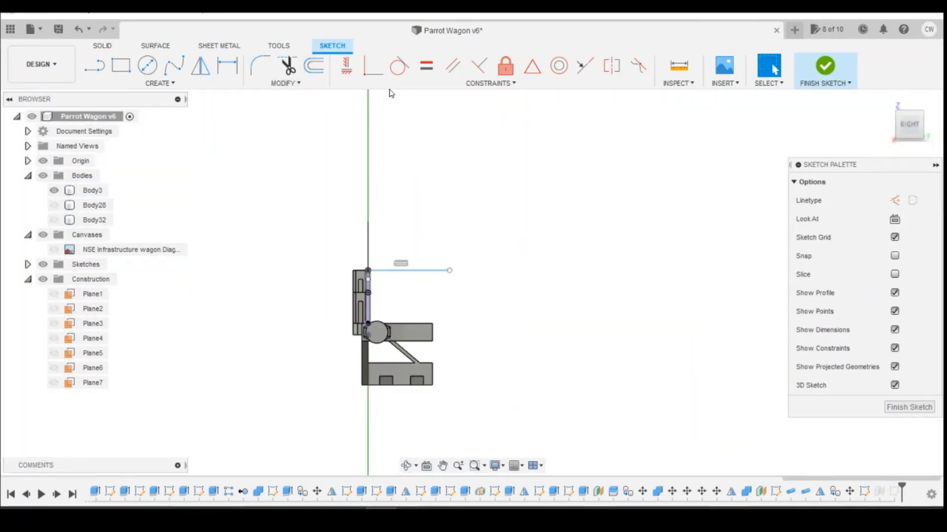
left_click(347, 66)
left_click(449, 271)
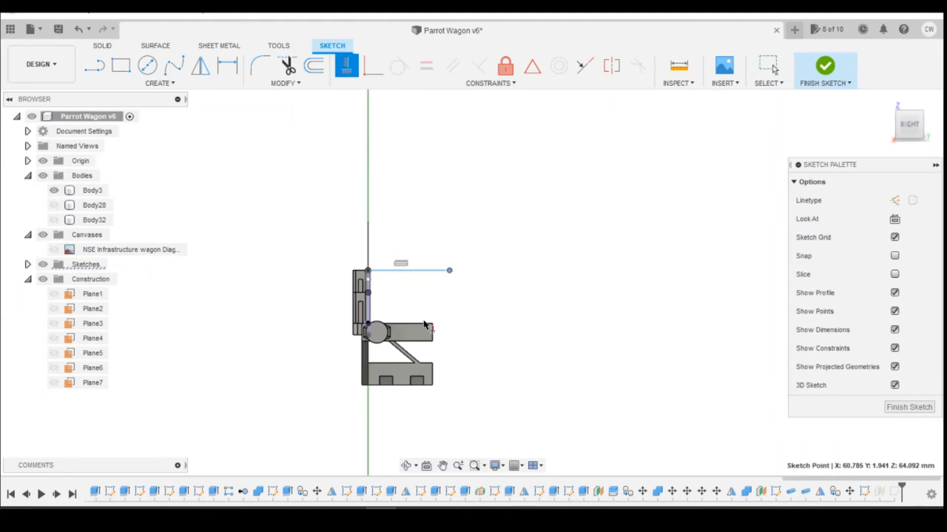
left_click(432, 323)
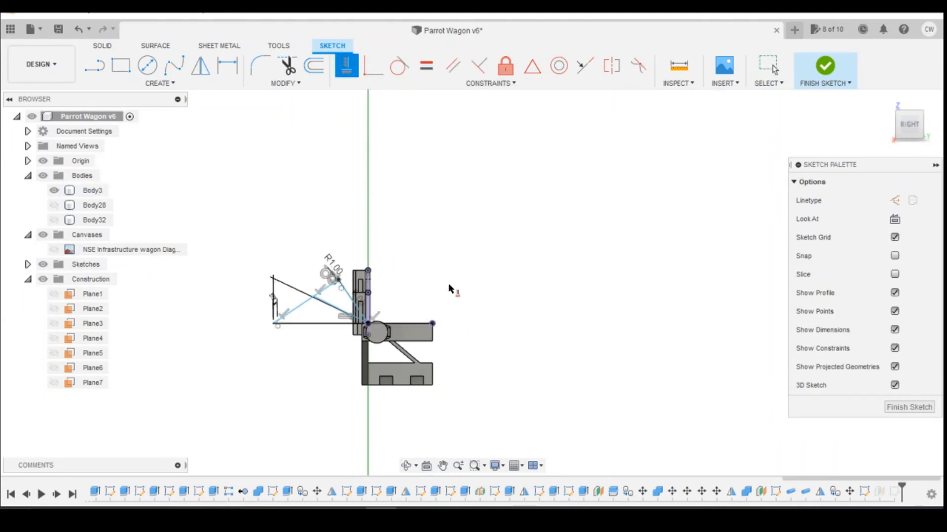
left_click(83, 33)
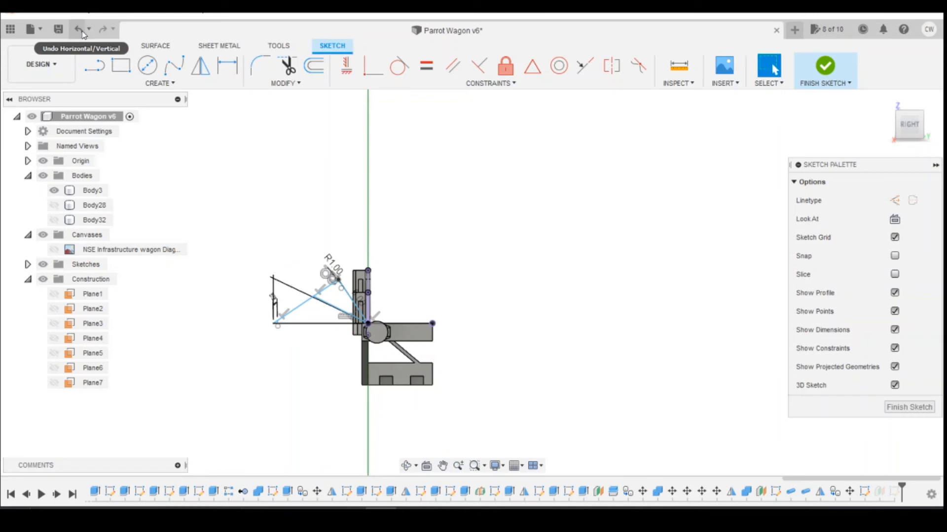
left_click(76, 28)
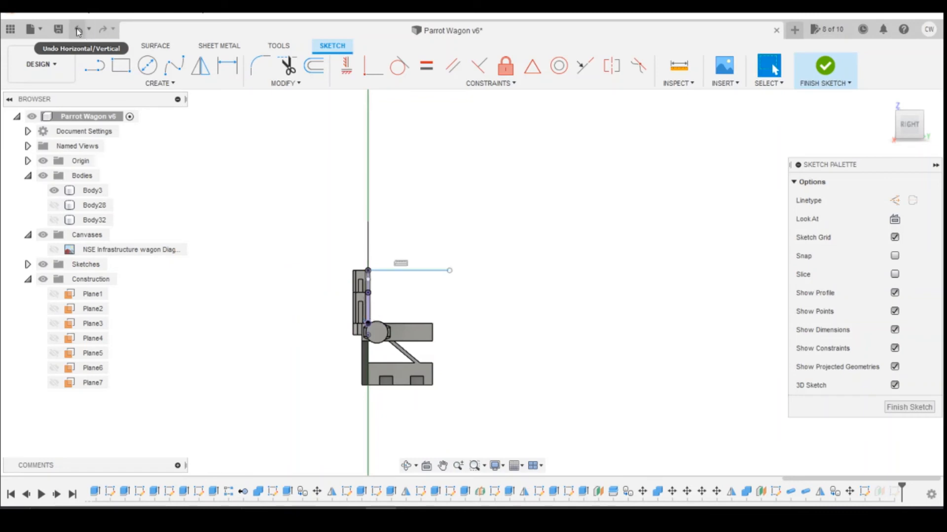
Step: Round the corner between the side handrail's top line and the line across the wagon end with a 1 mm sketch fillet, and finish the sketch
scroll(409, 279, "up", 2)
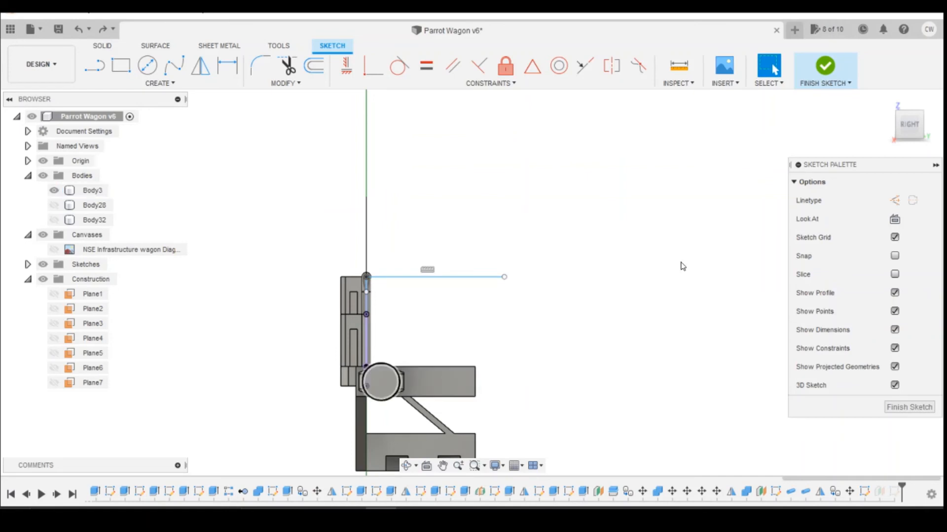
left_click_drag(910, 125, 909, 141)
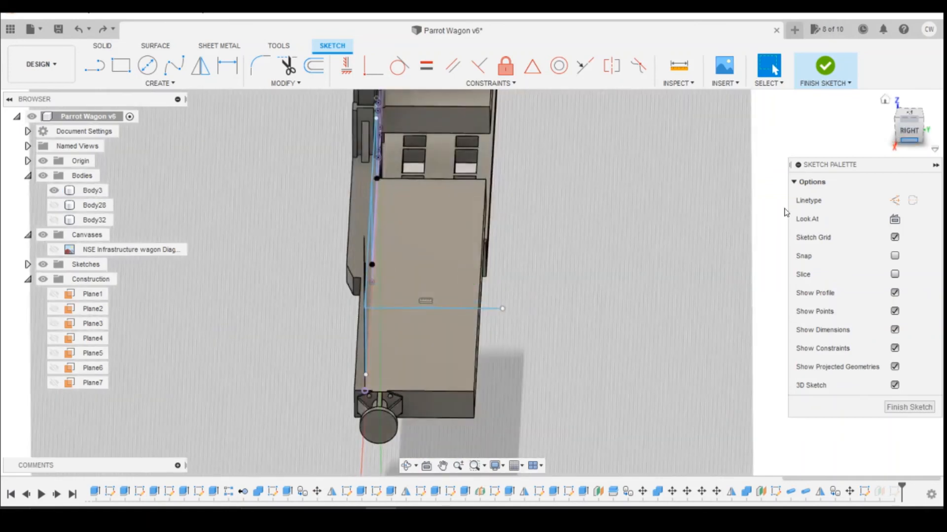
left_click(378, 433)
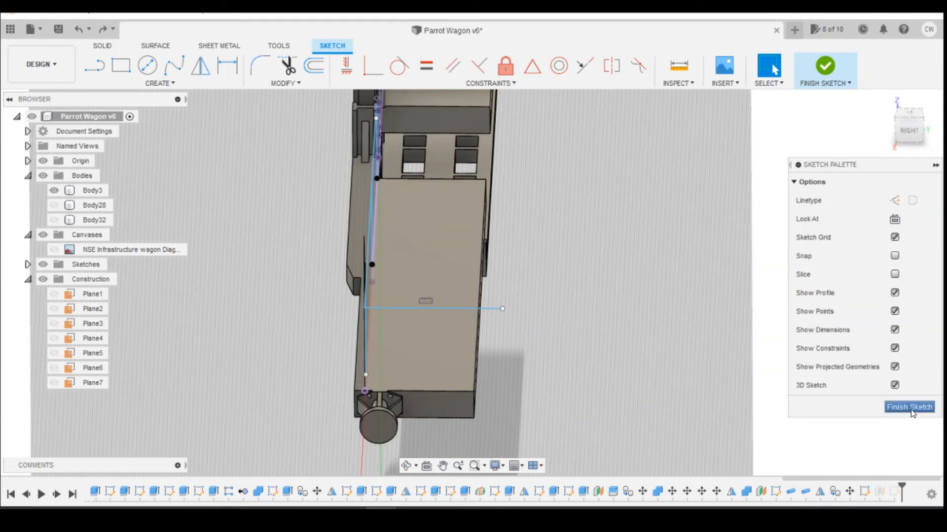
left_click(912, 115)
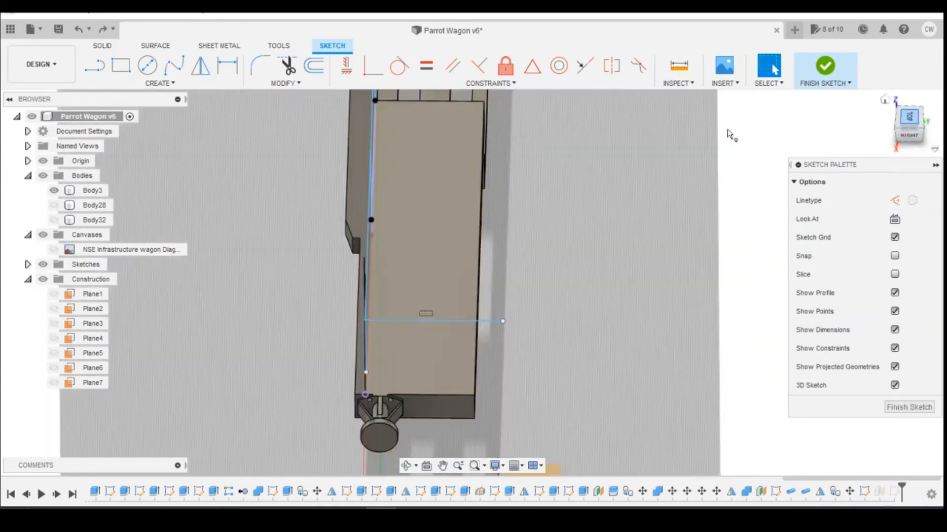
left_click(261, 66)
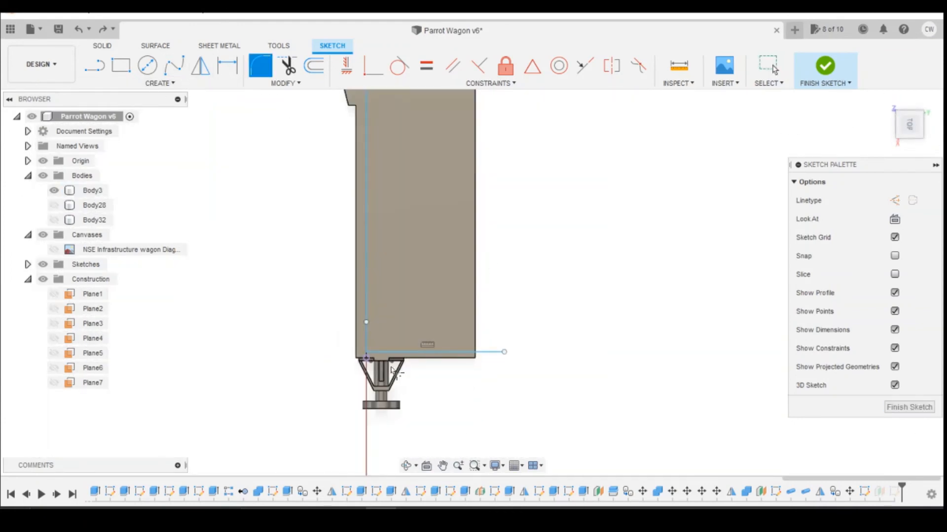
left_click(379, 353)
left_click(366, 345)
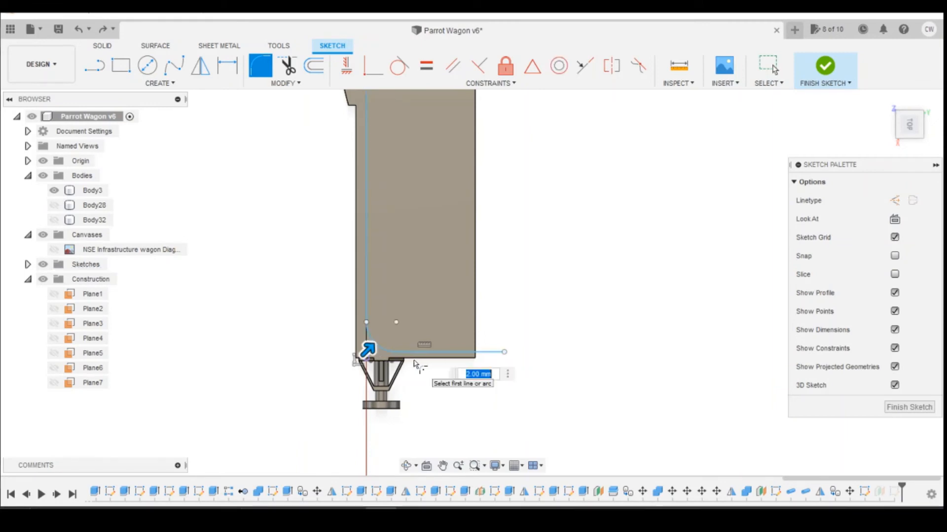
type("1")
key("Return")
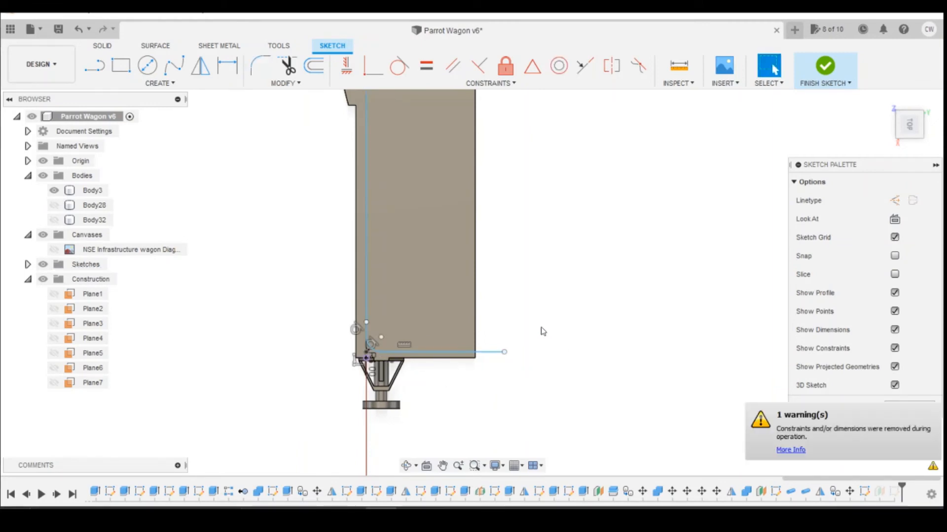
left_click(825, 67)
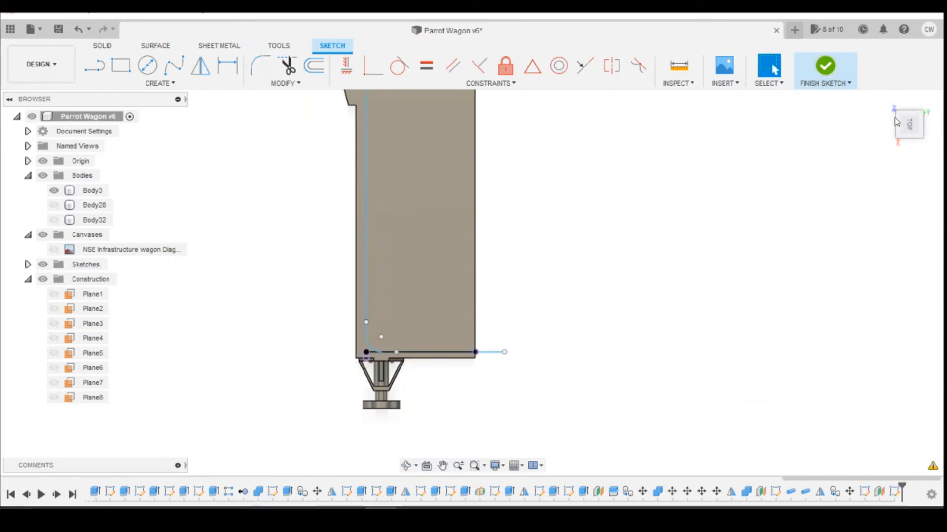
Step: Create a solid circular pipe of 0.60 mm along the chained side and end handrail path, joined to the wagon body
mouse_move(900, 133)
left_mouse_down()
mouse_move(940, 94)
mouse_move(912, 114)
mouse_move(928, 112)
left_mouse_up()
scroll(672, 353, "down", 5)
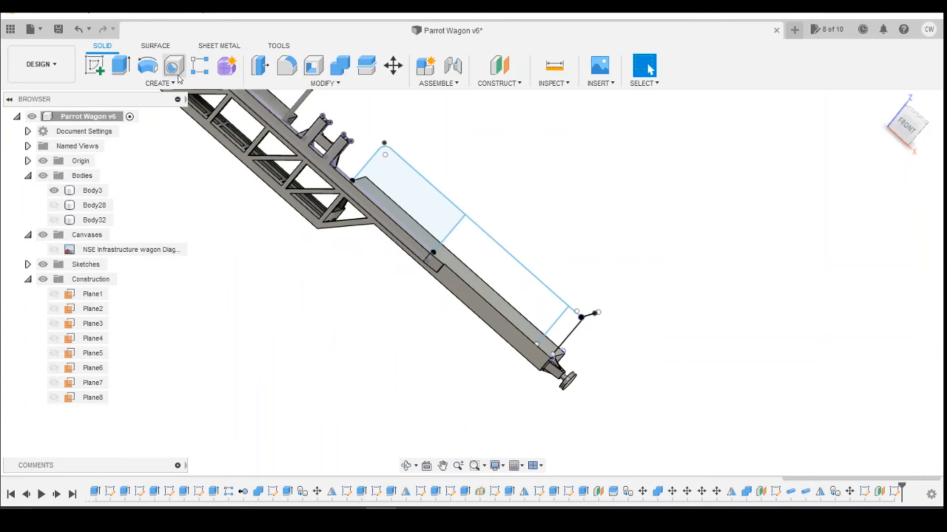
left_click(160, 83)
left_click(132, 342)
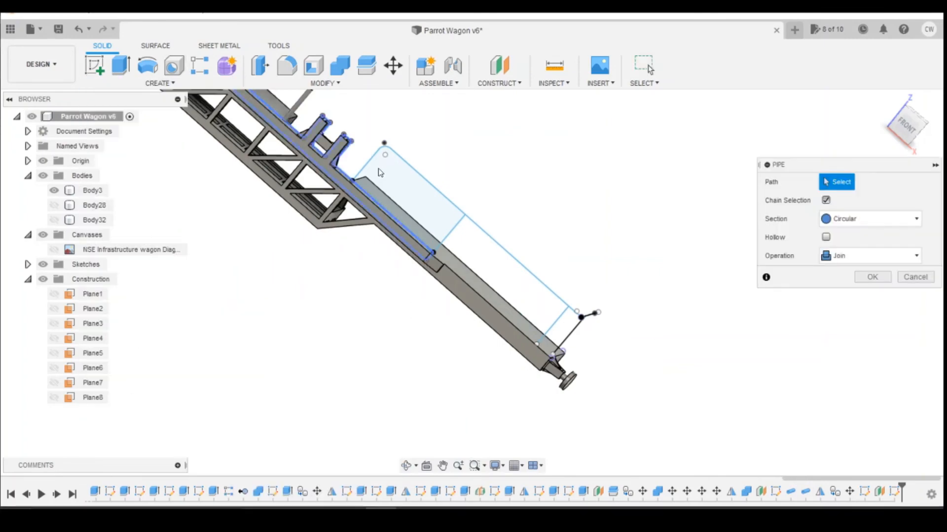
left_click(370, 162)
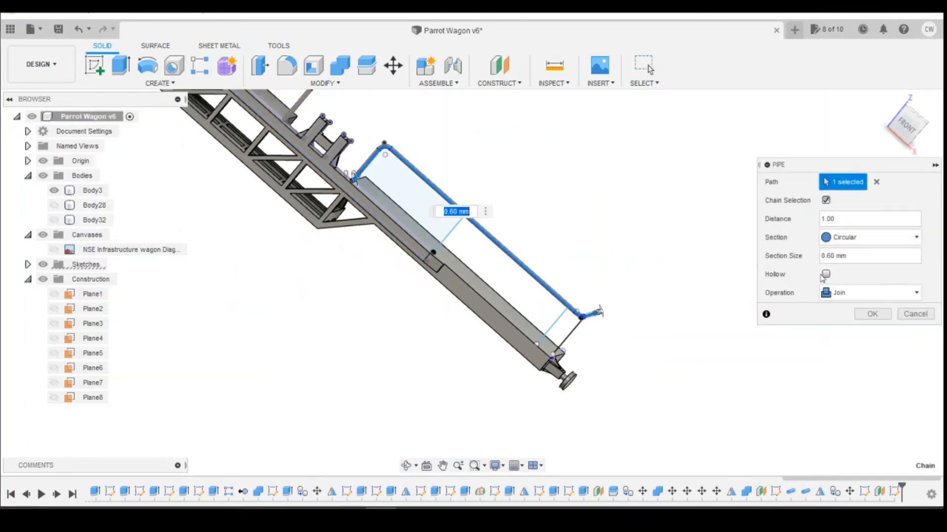
left_click(871, 315)
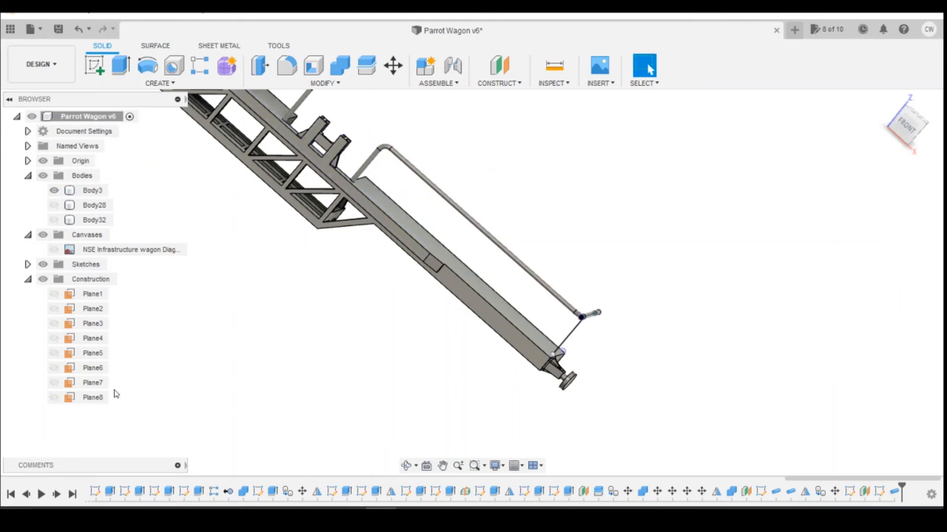
Step: Make Sketch29 visible again so the side handrail's upright lines can be selected
left_click(27, 265)
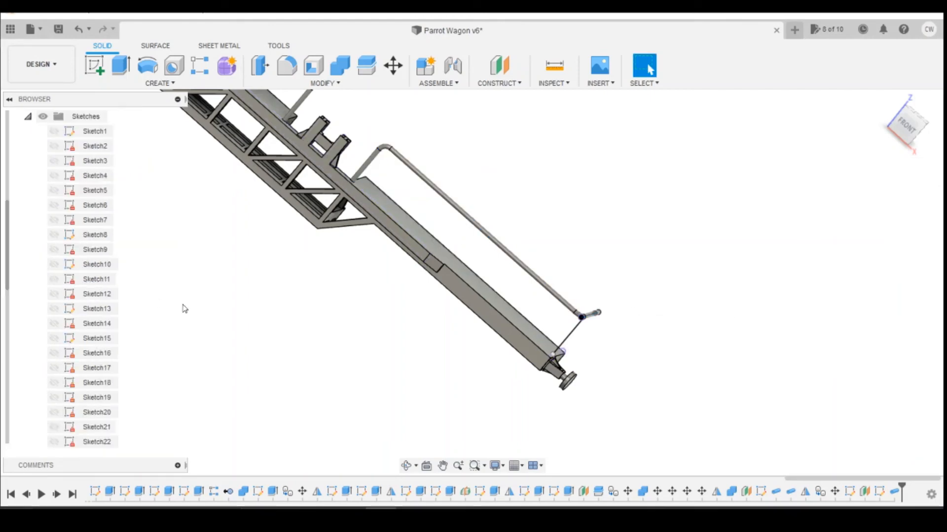
scroll(185, 316, "down", 3)
scroll(84, 345, "down", 4)
scroll(84, 381, "down", 2)
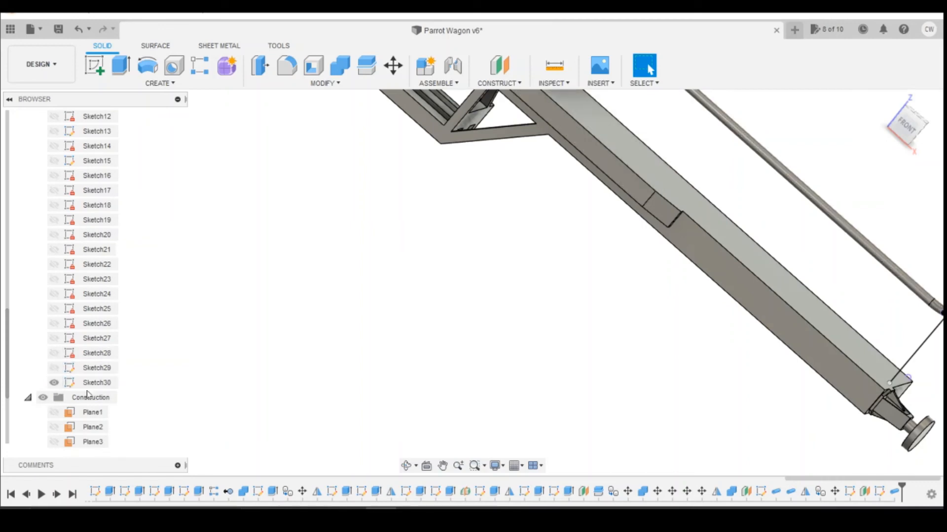
left_click(63, 370)
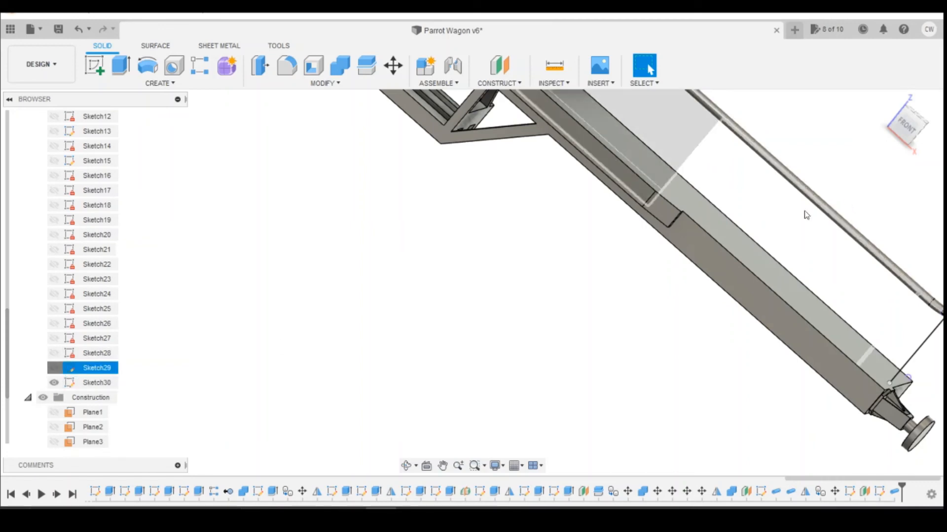
key("v")
left_click(380, 325)
scroll(591, 253, "down", 3)
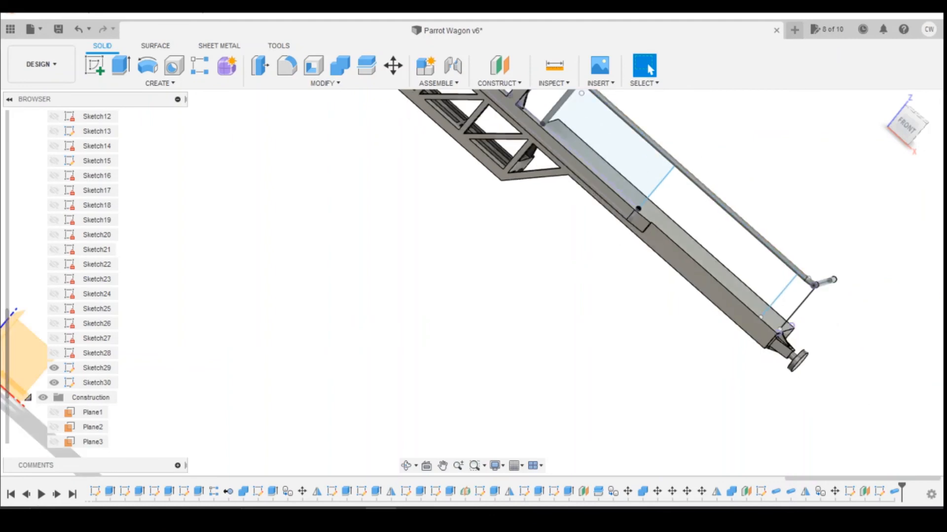
Step: Create a joined 0.60 mm circular pipe along the side handrail's middle upright line
left_click(160, 83)
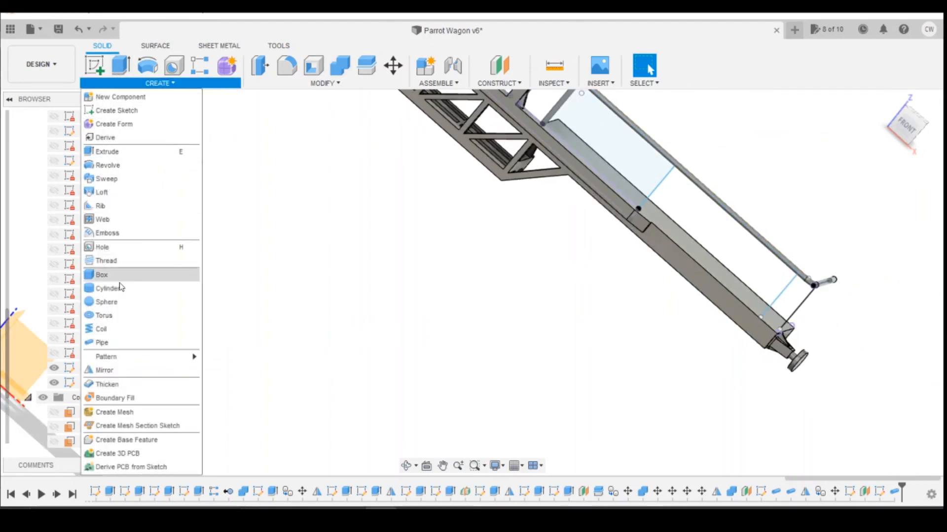
left_click(104, 338)
left_click(659, 191)
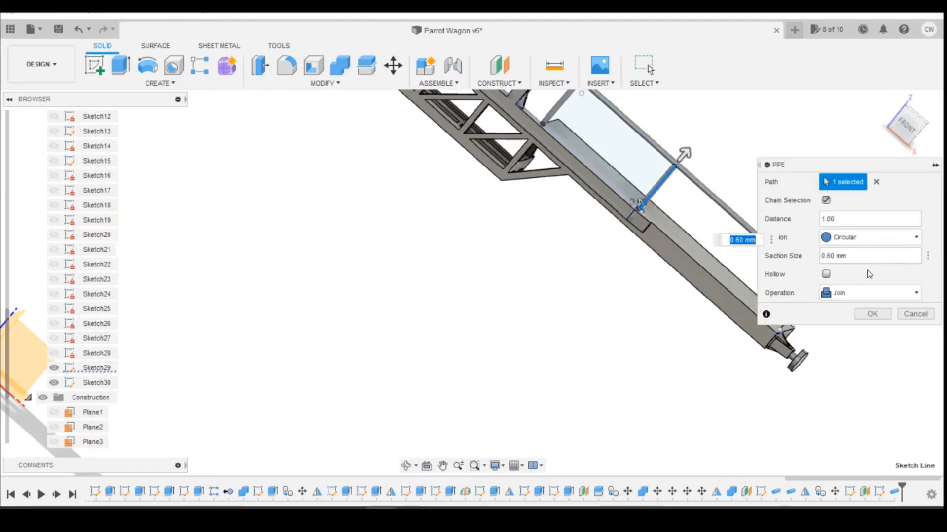
left_click(873, 314)
Step: Create a joined 0.60 mm circular pipe along the side handrail's upright nearest the buffer
scroll(781, 279, "down", 1)
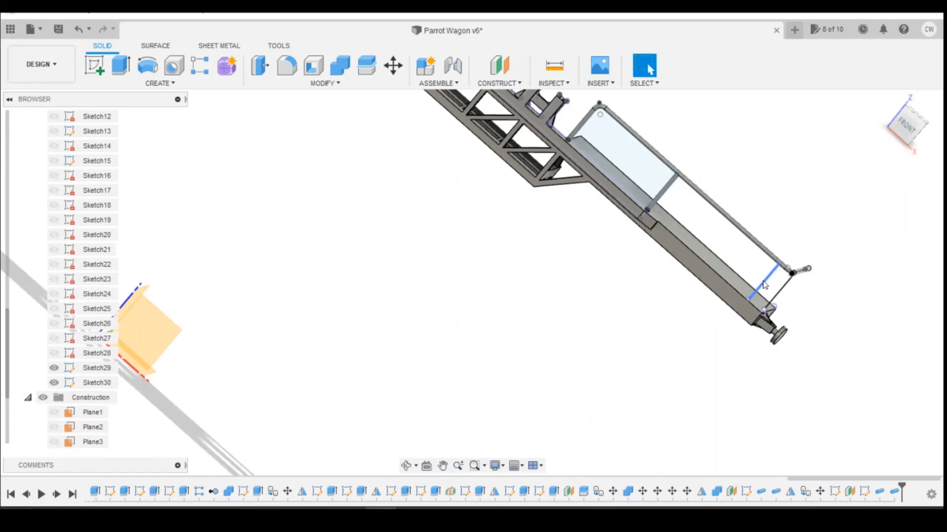
left_click(133, 83)
left_click(134, 338)
left_click(758, 296)
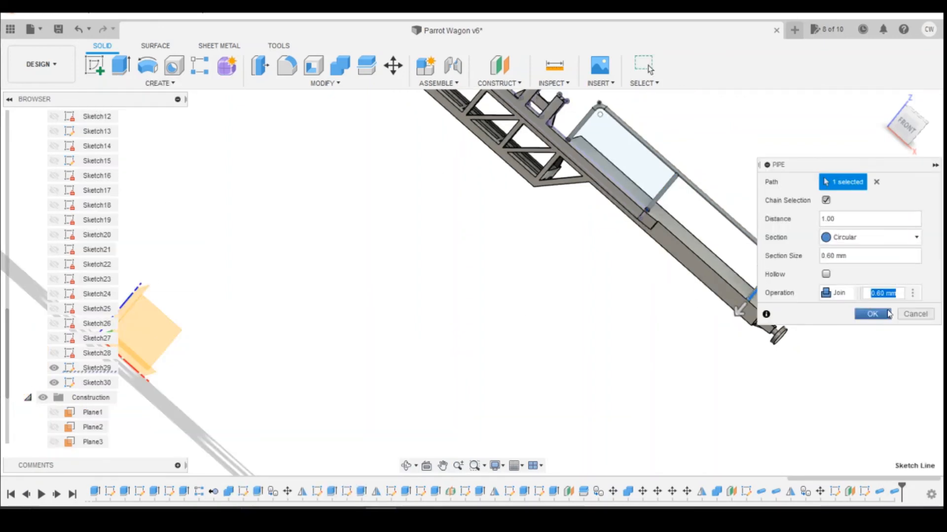
left_click(873, 314)
Step: Create a joined circular pipe along the upright line under the end handrail at the wagon's end
middle_click_drag(887, 113, 871, 129, "shift")
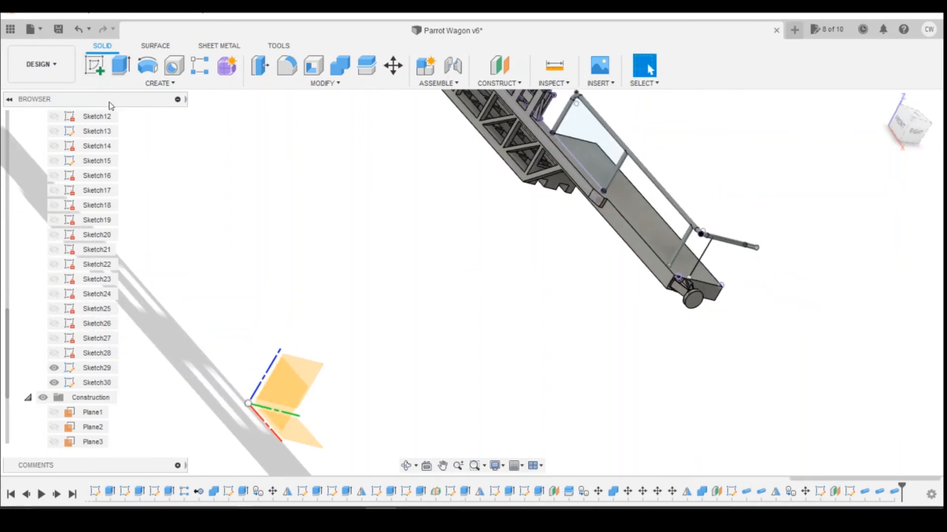
left_click(114, 84)
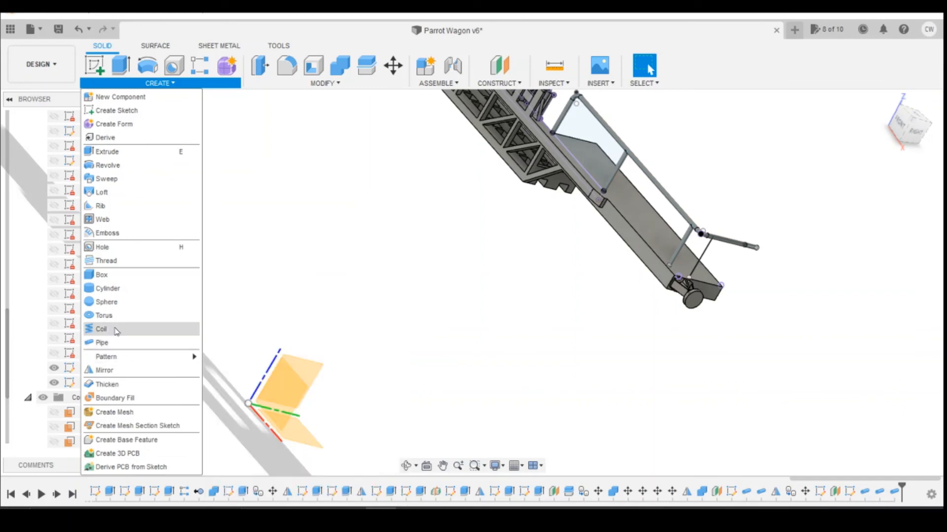
left_click(123, 341)
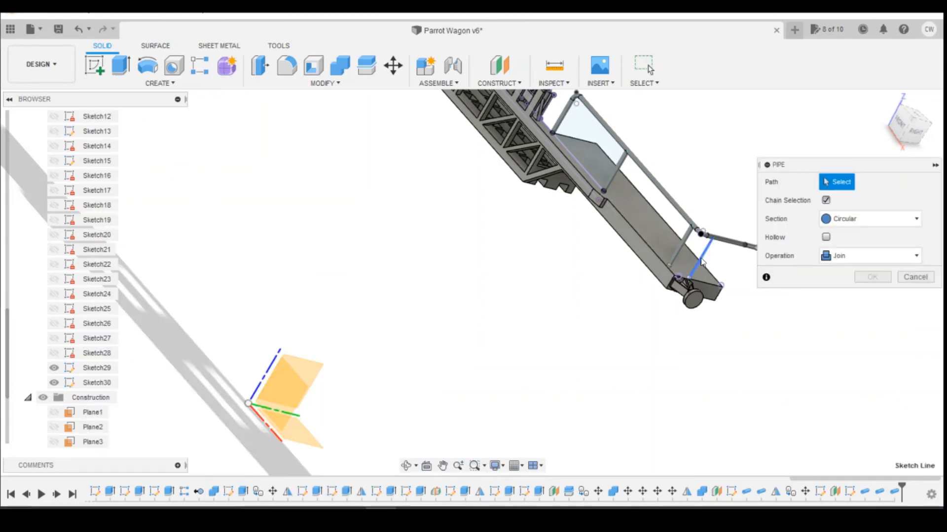
left_click(702, 261)
left_click(869, 318)
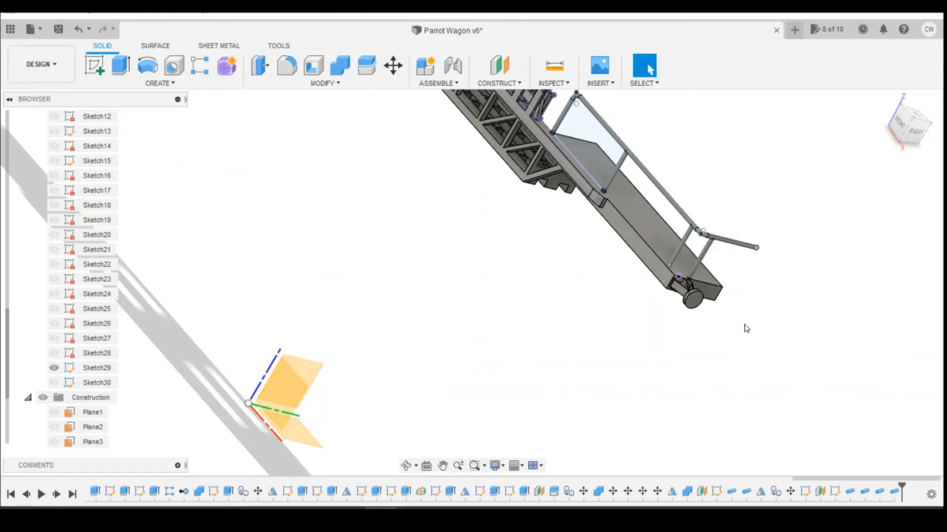
Step: Shorten the end handrail by extruding its free circular end face back about 1.9 mm as a cut
left_click_drag(900, 130, 703, 145)
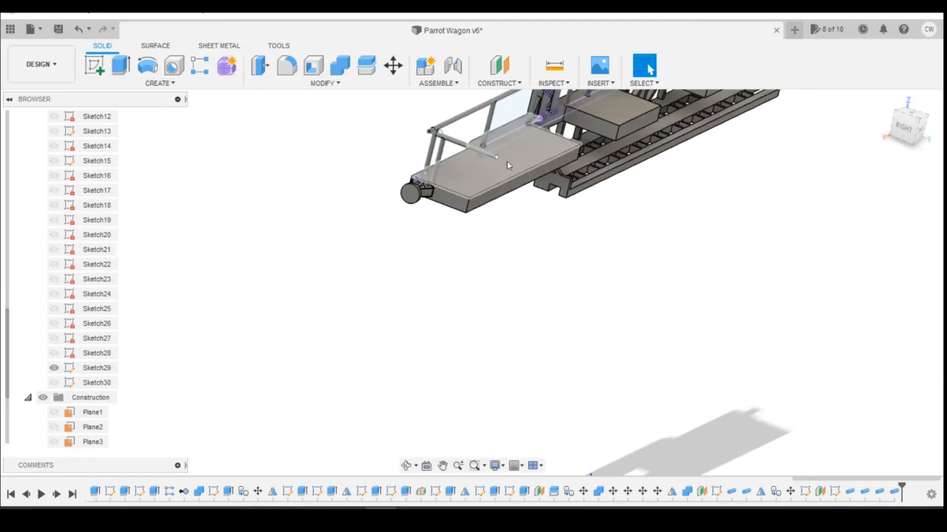
scroll(506, 161, "up", 4)
scroll(503, 161, "up", 5)
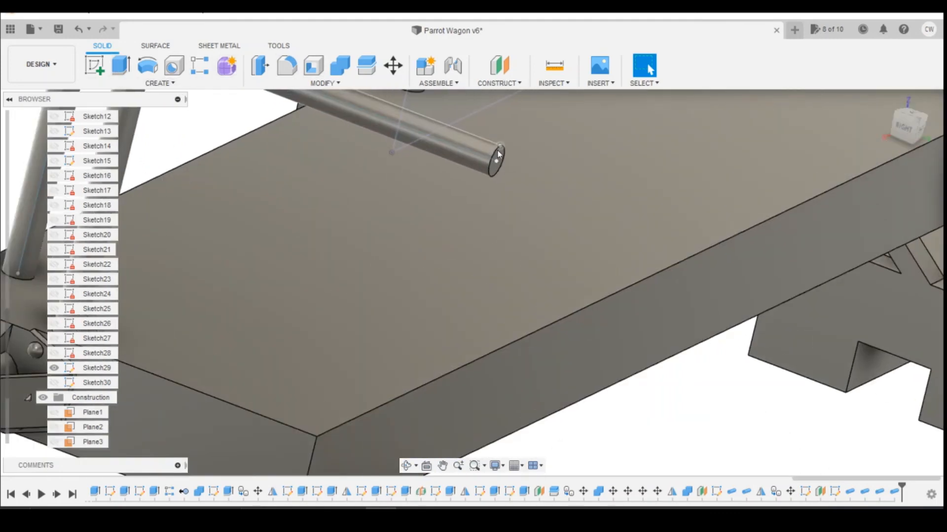
right_click(500, 159)
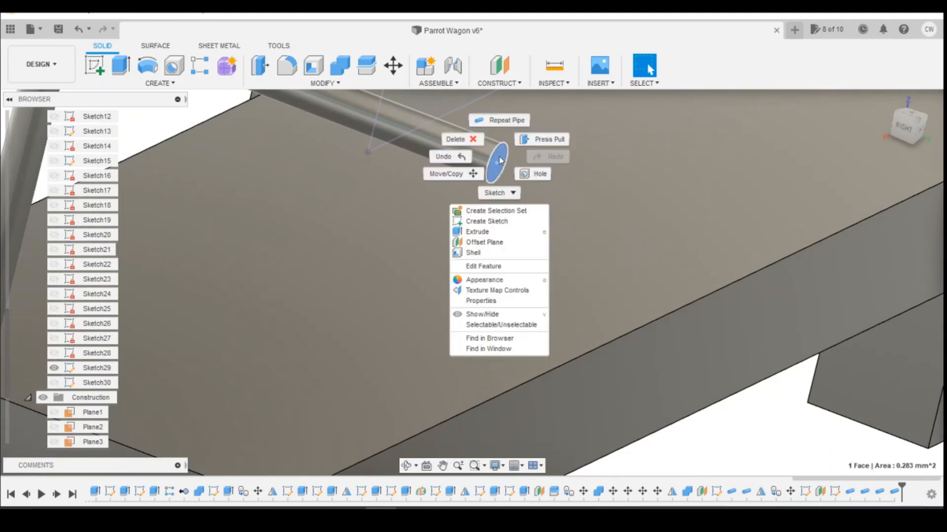
key("Escape")
key("e")
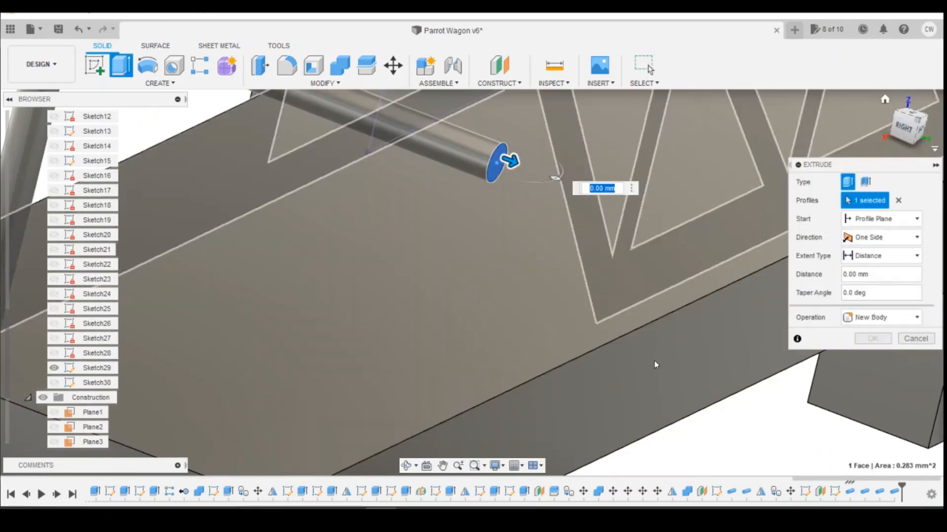
left_click_drag(499, 159, 489, 239)
left_click(873, 357)
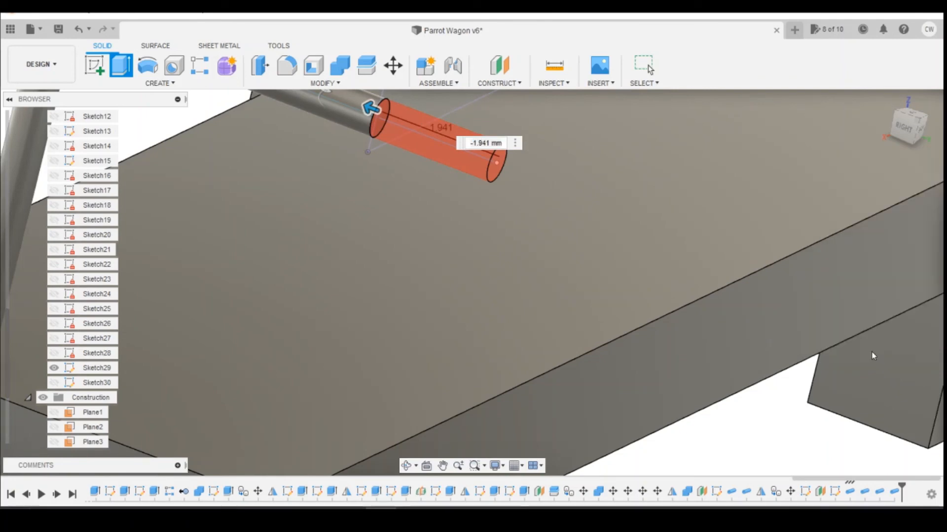
Step: Hide Sketch29 so only the solid end deck handrails are displayed
scroll(559, 286, "down", 2)
scroll(611, 282, "down", 3)
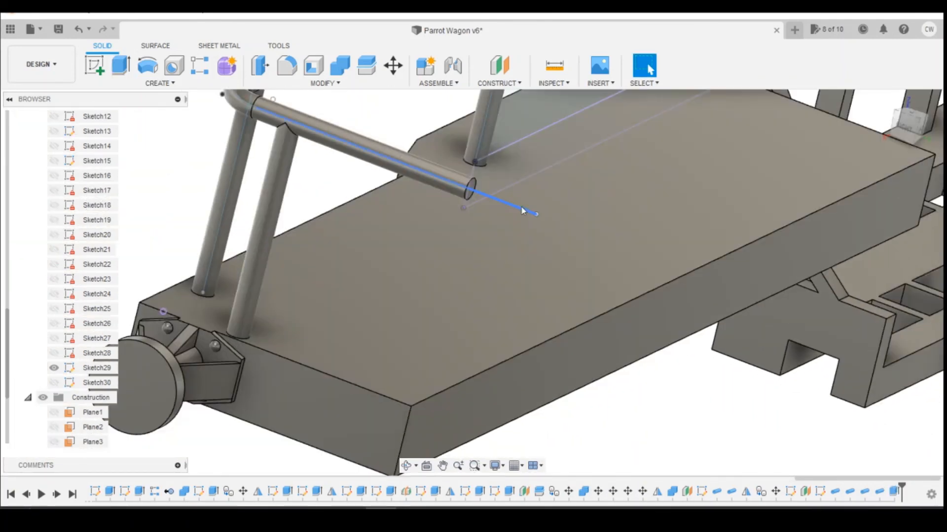
left_click(52, 372)
left_click(51, 372)
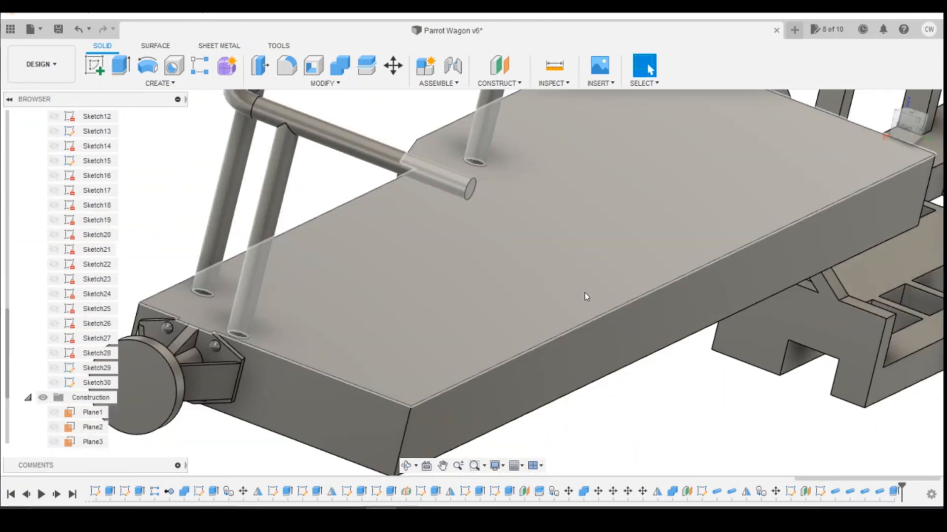
Step: Mirror the end deck's four handrail pipe features and the extrude cut across Plane1 to the wagon's other end
scroll(583, 287, "down", 3)
scroll(550, 242, "down", 3)
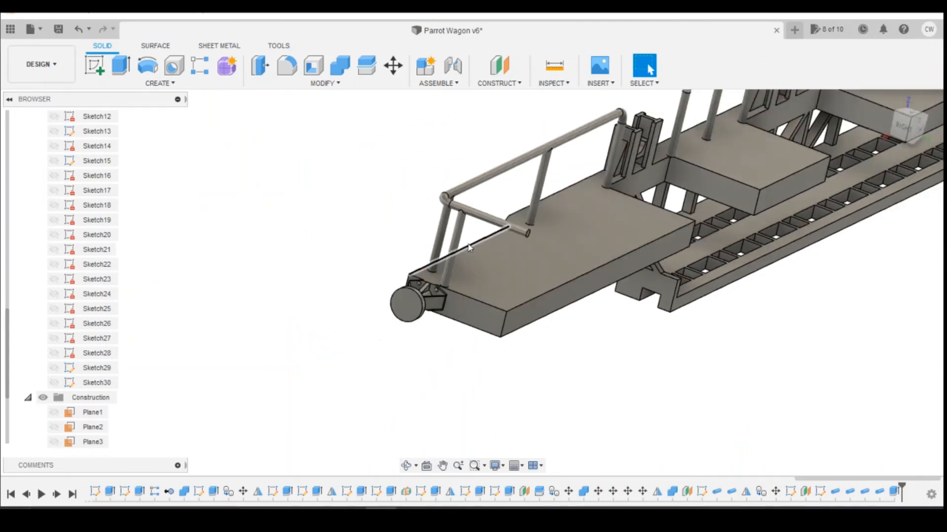
mouse_move(909, 126)
left_mouse_down()
mouse_move(922, 129)
mouse_move(880, 129)
mouse_move(659, 300)
left_mouse_up()
scroll(660, 300, "down", 4)
scroll(674, 286, "down", 1)
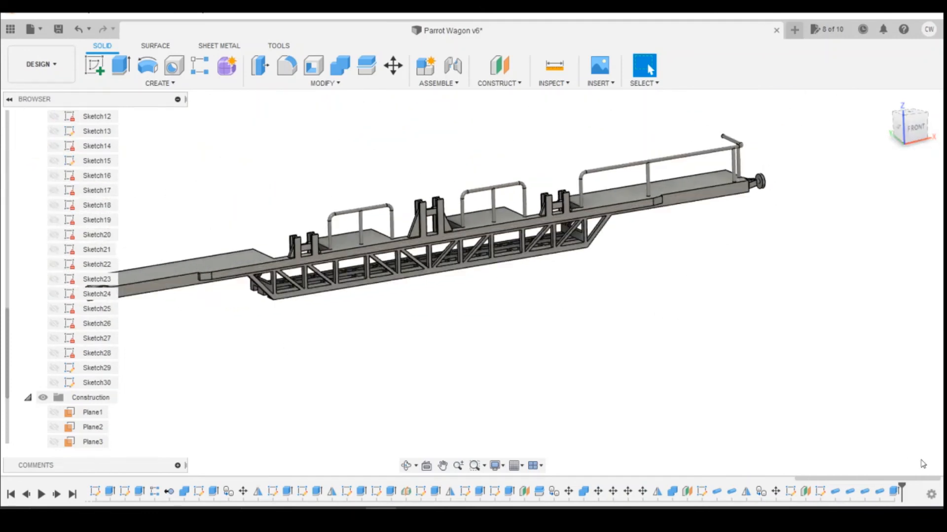
left_click(159, 83)
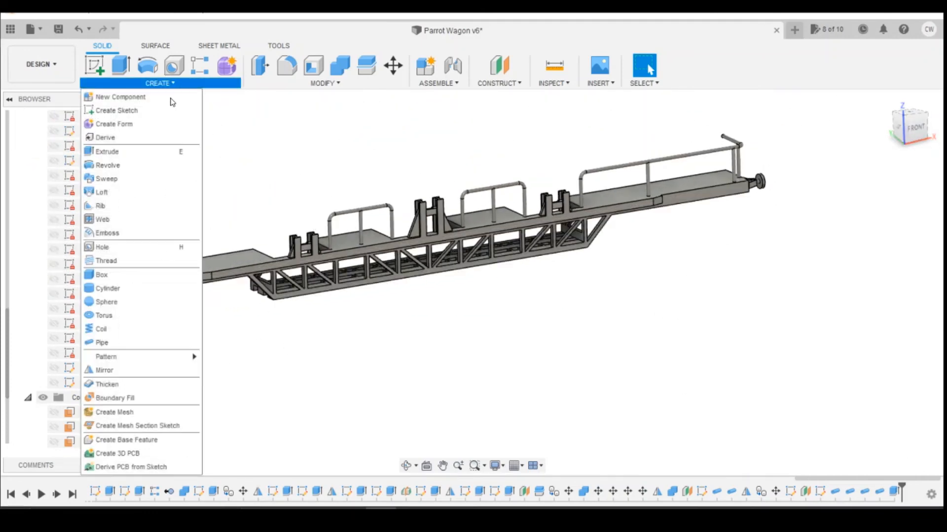
left_click(180, 372)
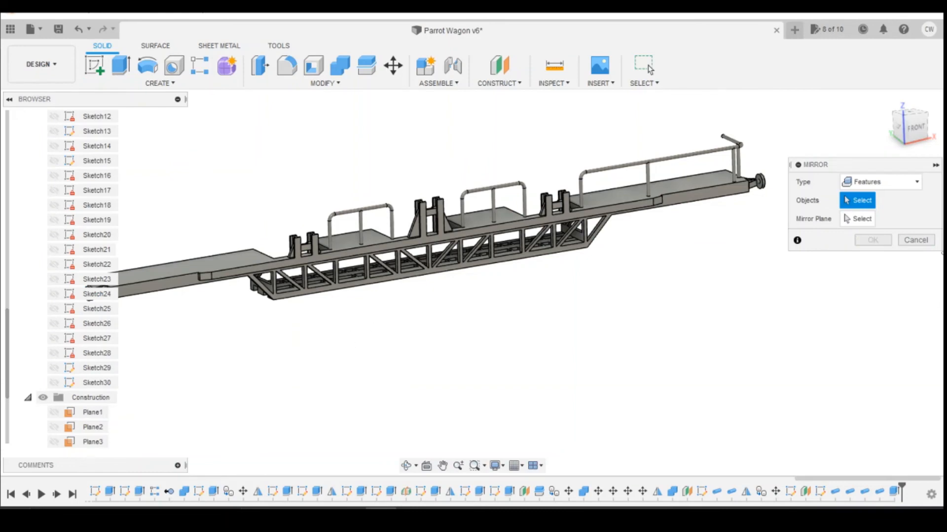
left_click(835, 492)
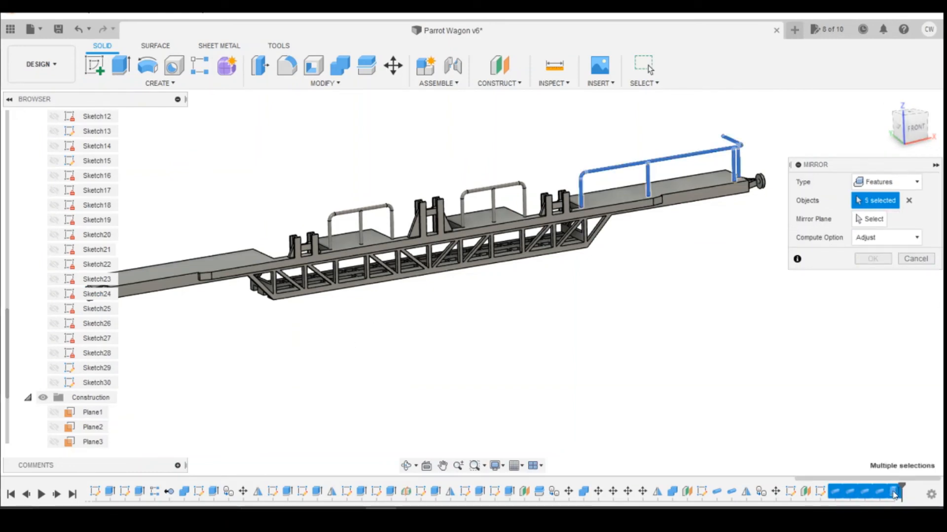
left_click(878, 223)
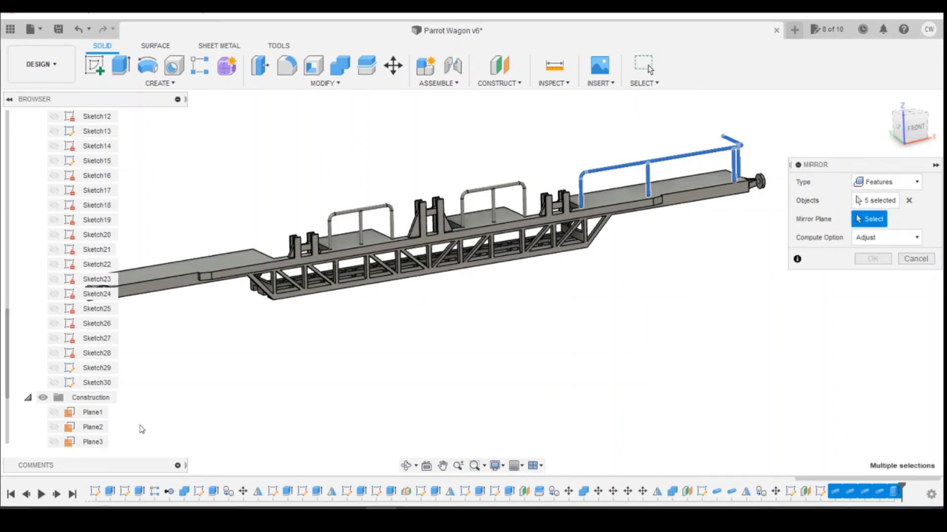
left_click(57, 414)
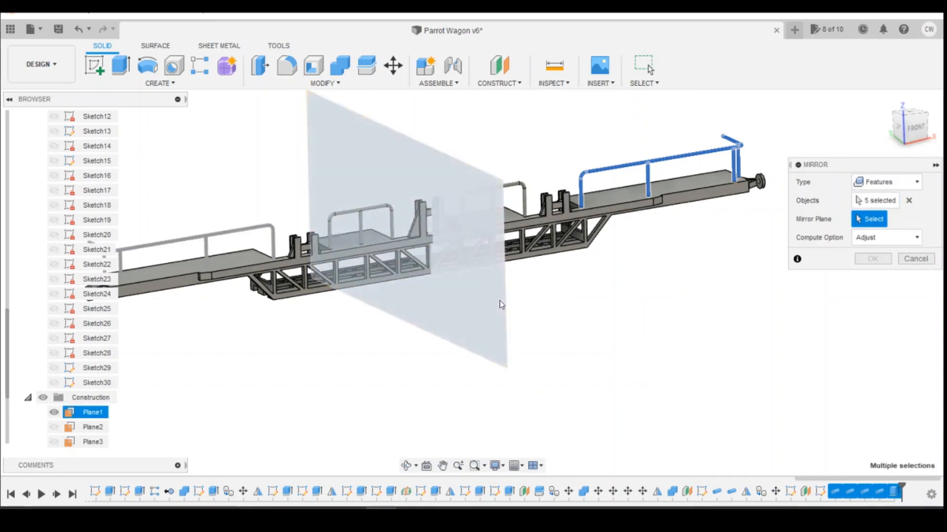
left_click(872, 258)
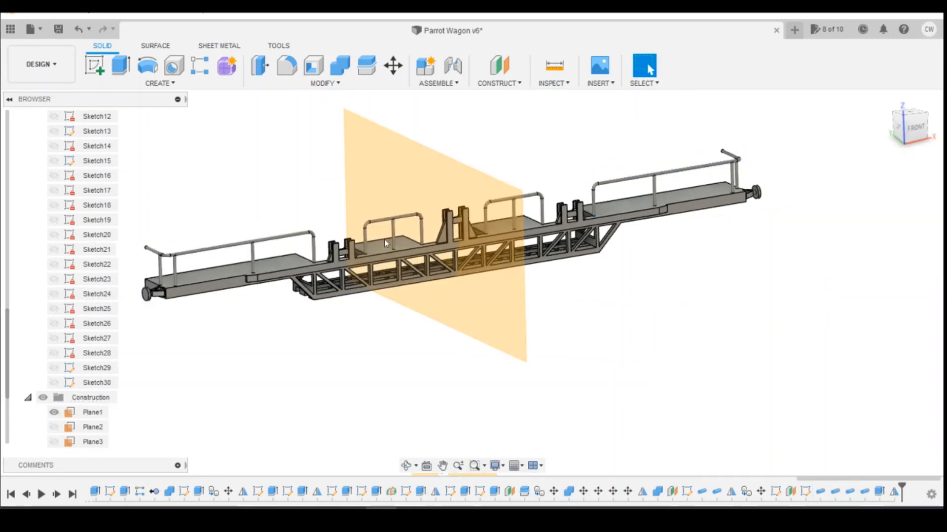
Step: Mirror the whole half-wagon body about its flat lengthwise centre face, using the Join operation
mouse_move(912, 134)
left_mouse_down()
mouse_move(893, 124)
mouse_move(890, 135)
mouse_move(811, 144)
mouse_move(912, 132)
left_mouse_up()
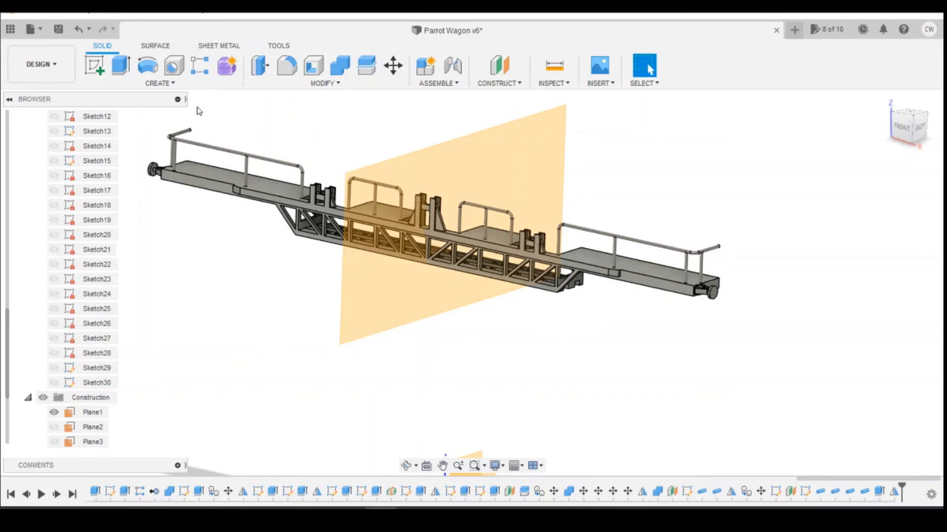
left_click(178, 84)
left_click(122, 374)
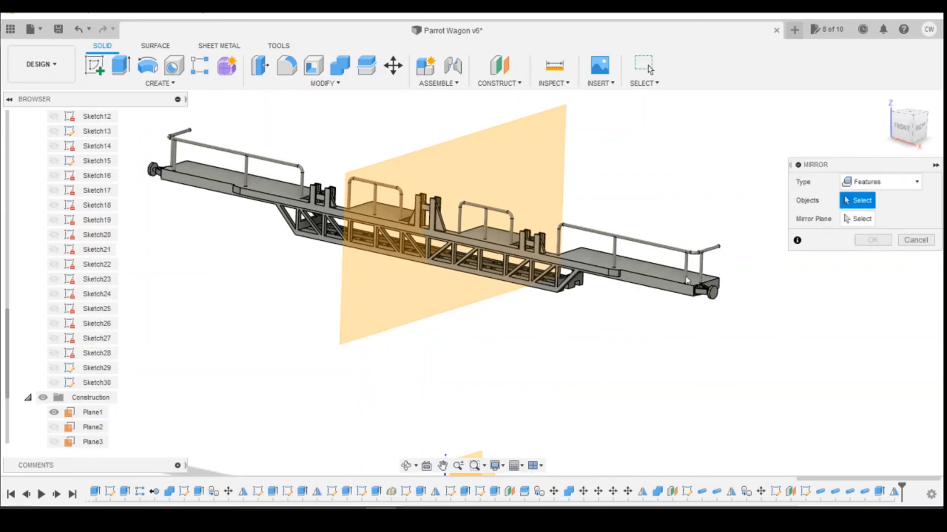
left_click(880, 182)
left_click(868, 211)
left_click(624, 271)
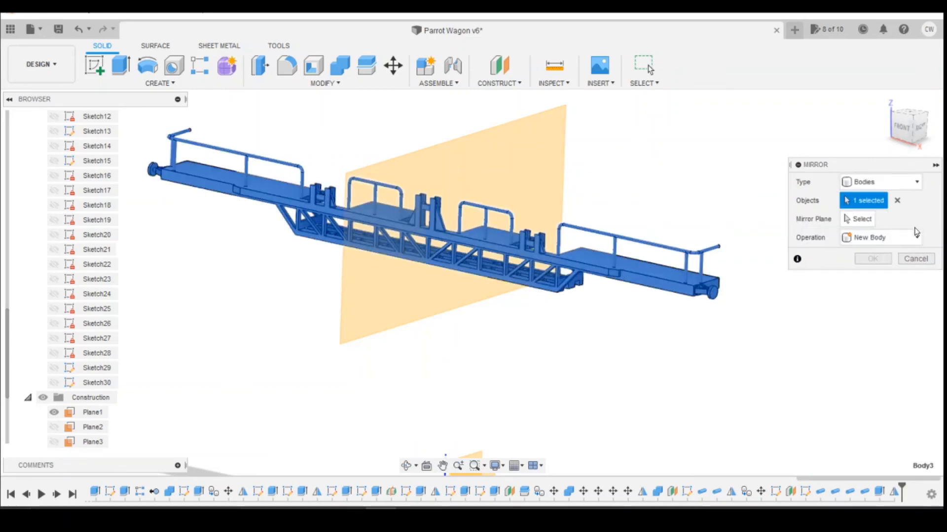
middle_click_drag(471, 280, 528, 258, "shift")
left_click(529, 258)
left_click(360, 265)
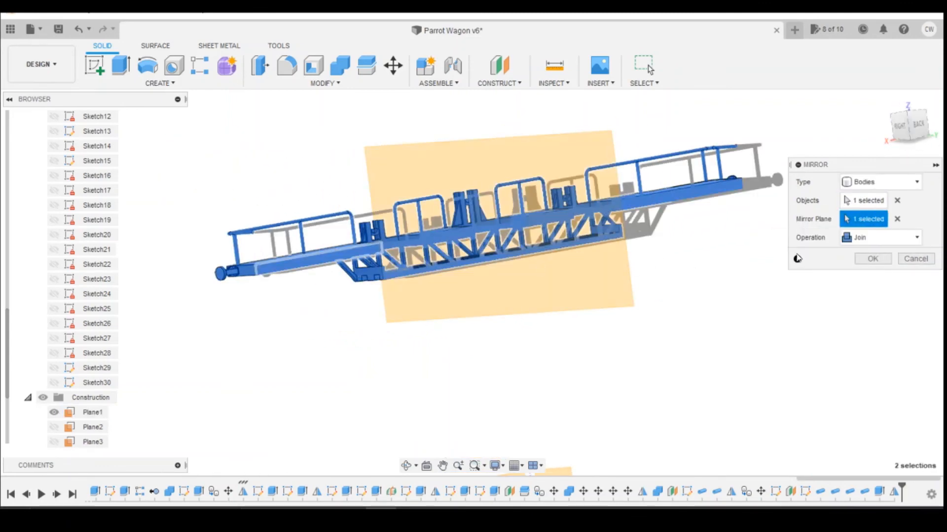
left_click(860, 266)
left_click(838, 263)
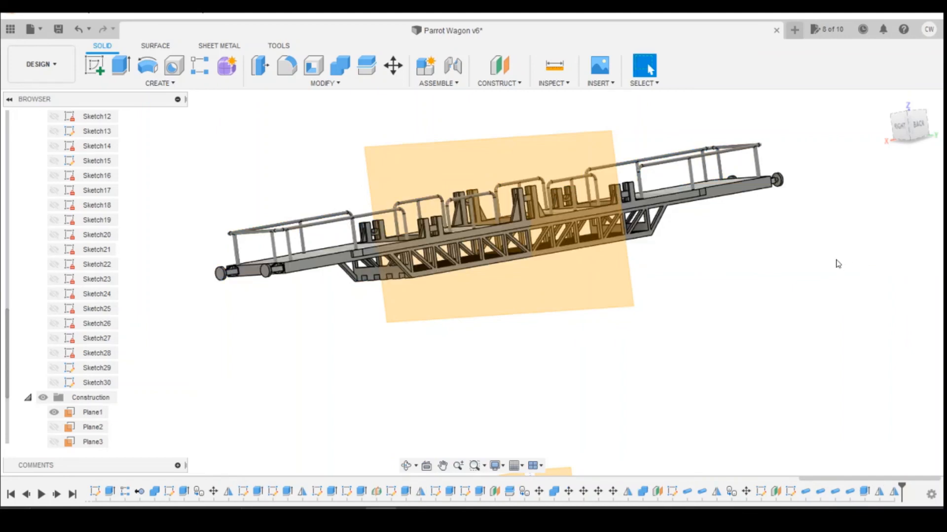
Step: Hide the Plane1 construction plane and view the complete wagon from the front
mouse_move(908, 132)
left_mouse_down()
mouse_move(936, 144)
mouse_move(882, 119)
mouse_move(900, 132)
mouse_move(897, 154)
left_mouse_up()
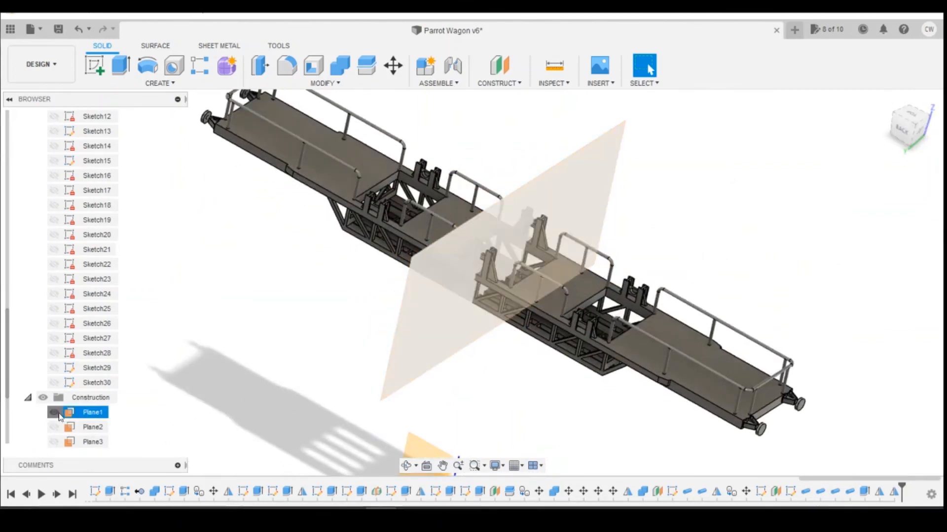
left_click(53, 412)
mouse_move(902, 133)
left_mouse_down()
mouse_move(911, 121)
mouse_move(925, 129)
mouse_move(935, 109)
mouse_move(919, 137)
mouse_move(937, 128)
left_mouse_up()
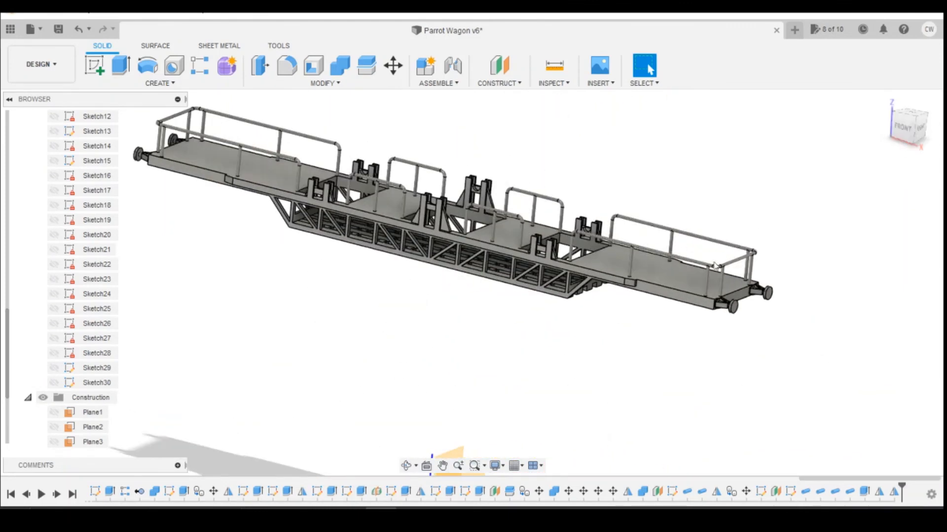